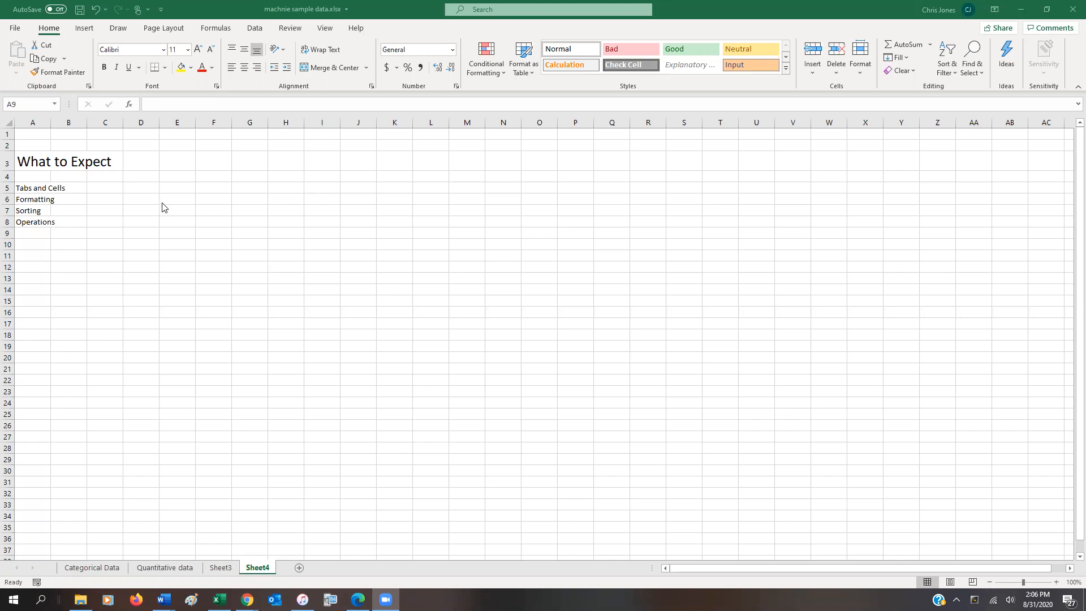
# Examine the What to Expect topics in cells A5 to A8 on Sheet4 and the contents of the workbook's other worksheets.
pyautogui.click(31, 189)
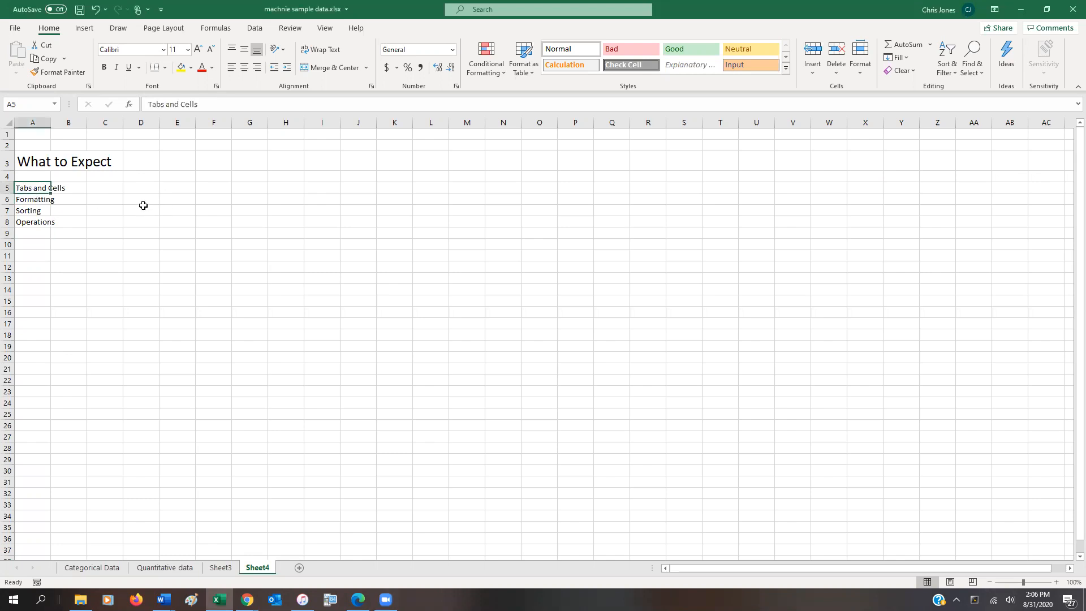
pyautogui.click(40, 203)
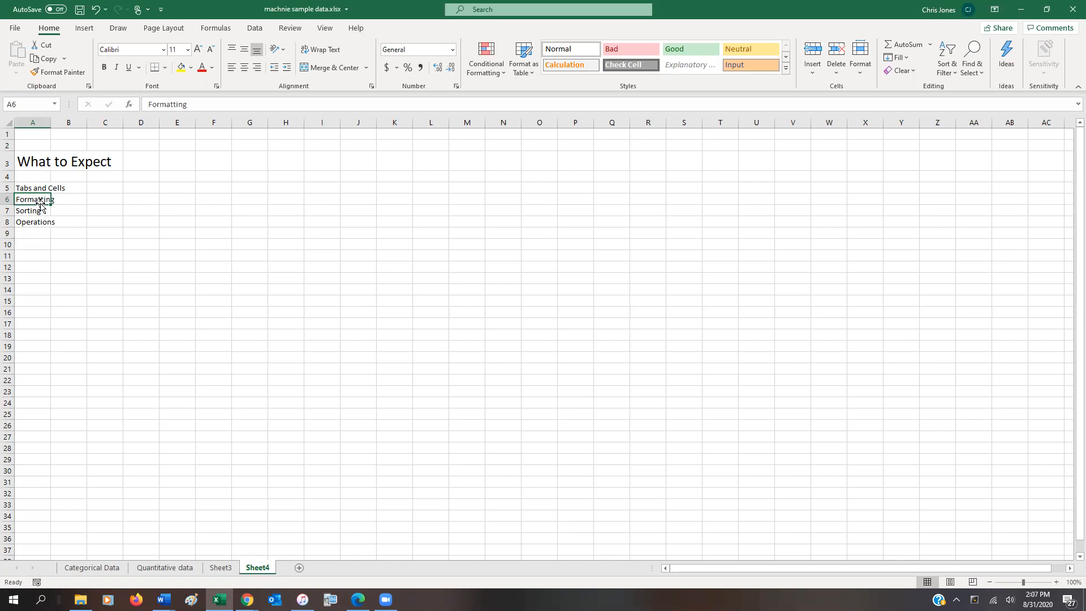
pyautogui.click(40, 210)
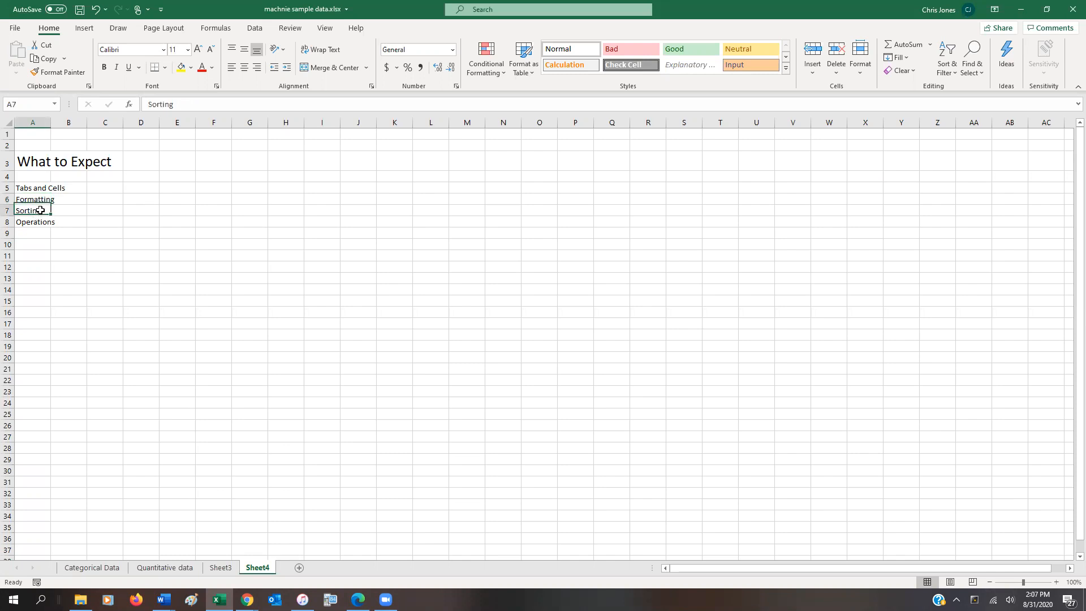
pyautogui.click(32, 224)
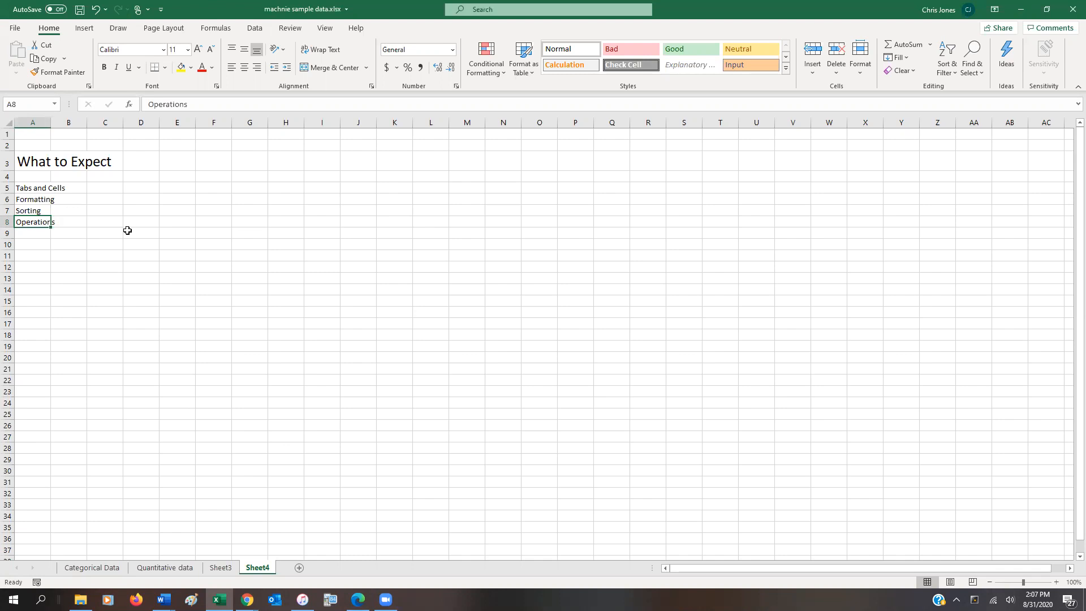
pyautogui.click(218, 570)
pyautogui.click(253, 569)
pyautogui.click(107, 569)
pyautogui.click(151, 570)
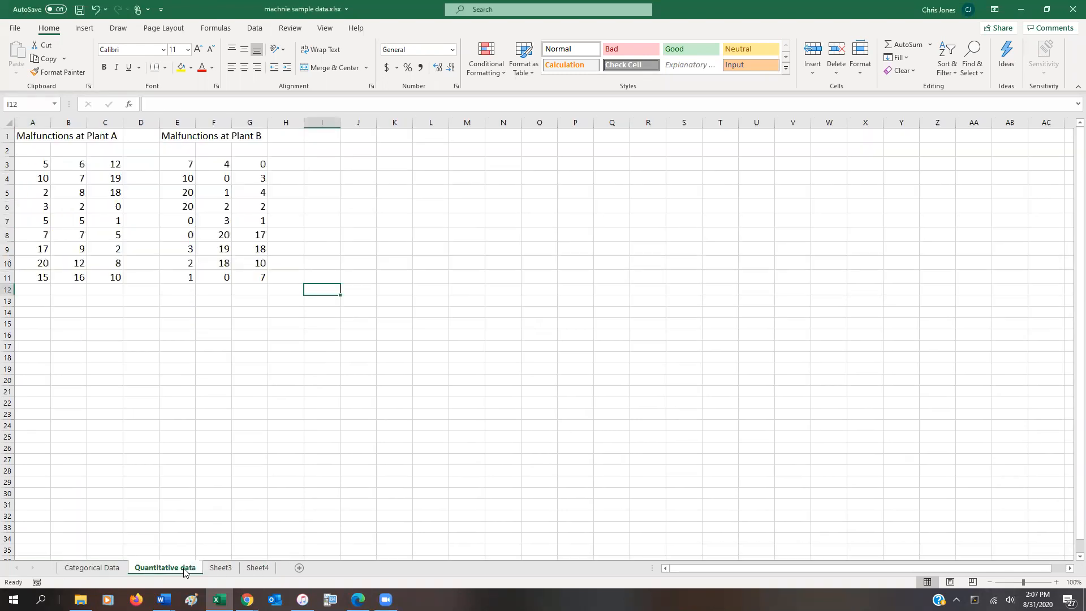
pyautogui.click(231, 570)
pyautogui.click(258, 568)
pyautogui.click(226, 569)
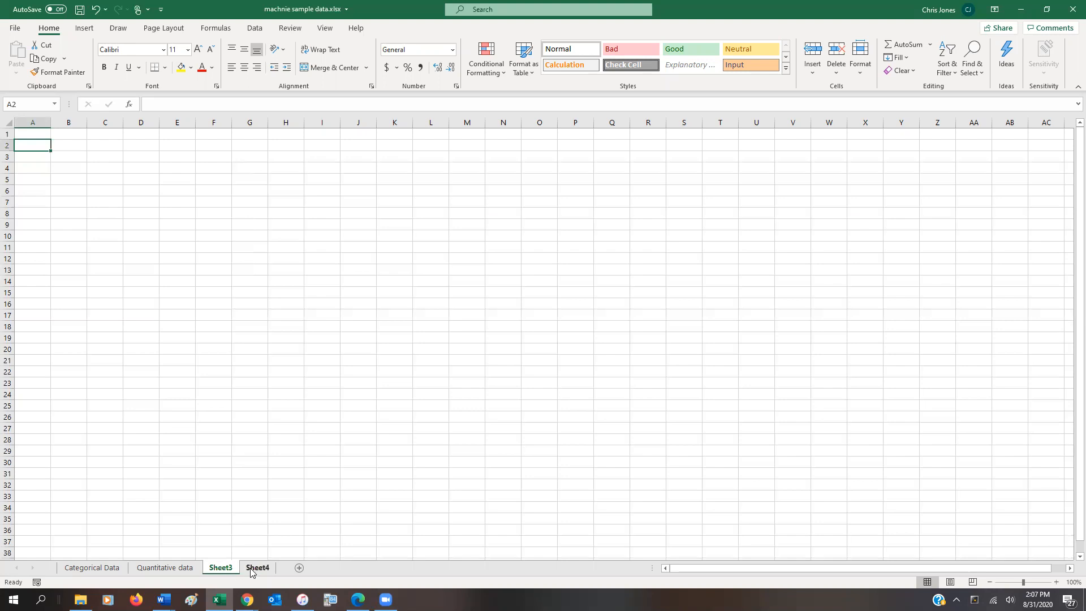
# Insert a new worksheet after Sheet3 and delete it again.
pyautogui.click(299, 569)
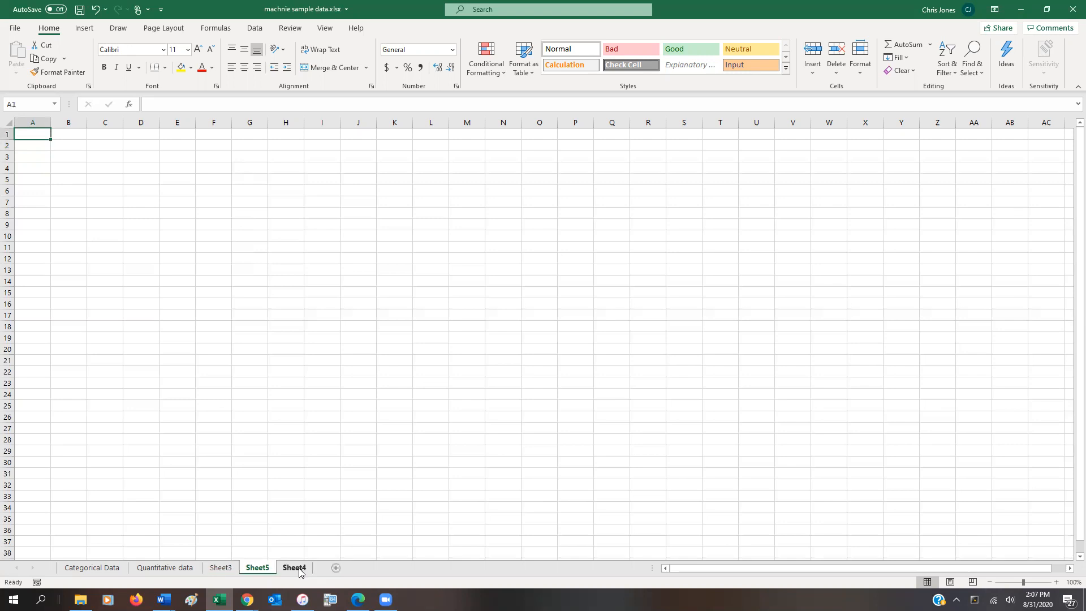
pyautogui.rightClick(261, 573)
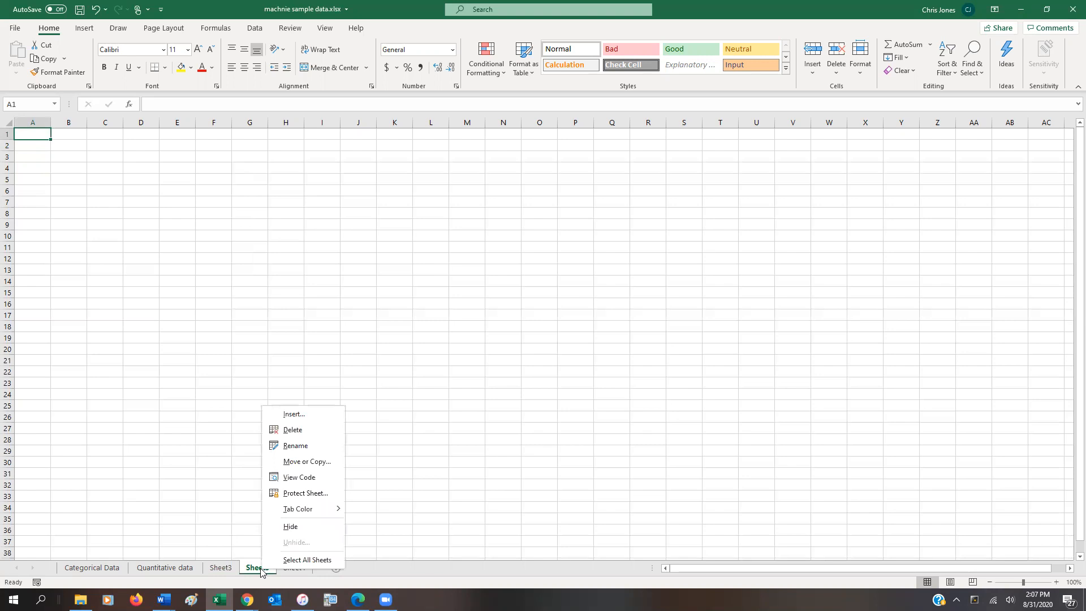
pyautogui.click(288, 430)
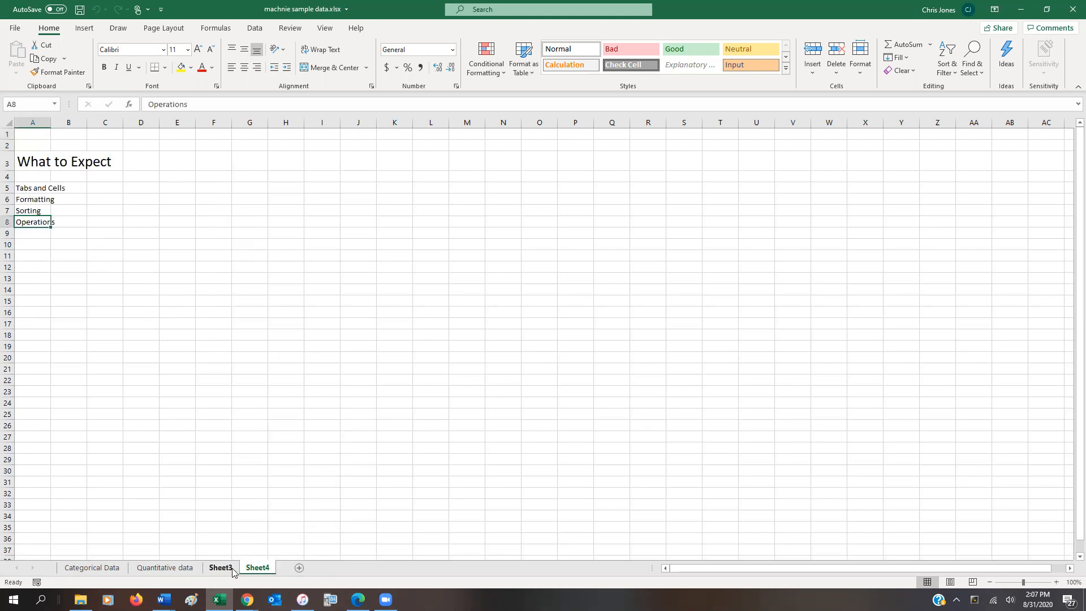
# Rename the Sheet4 worksheet as Objectives.
pyautogui.rightClick(252, 570)
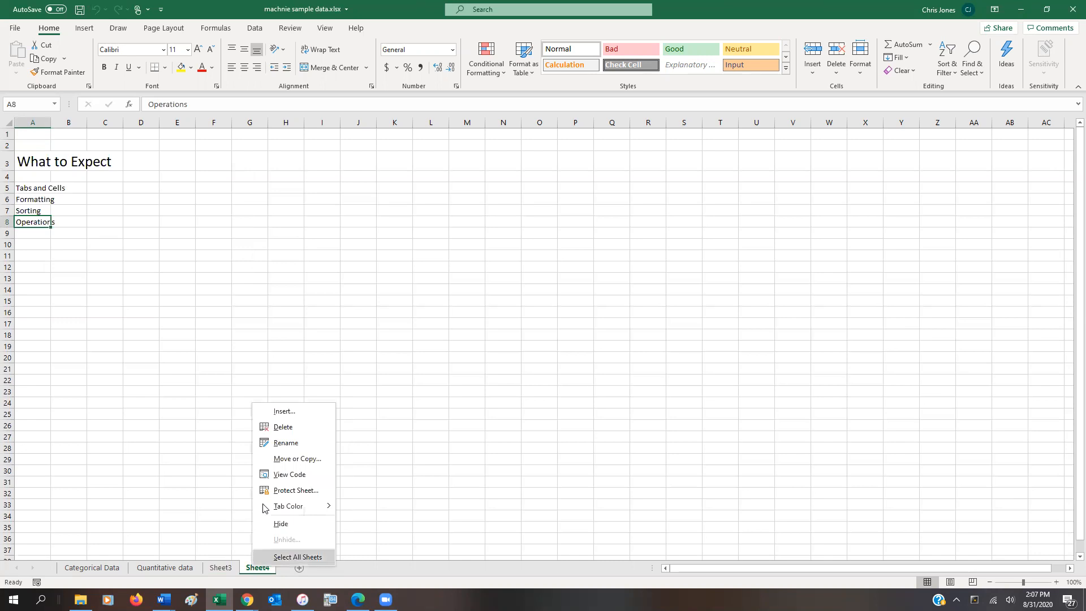
pyautogui.click(279, 456)
pyautogui.write('Objectives')
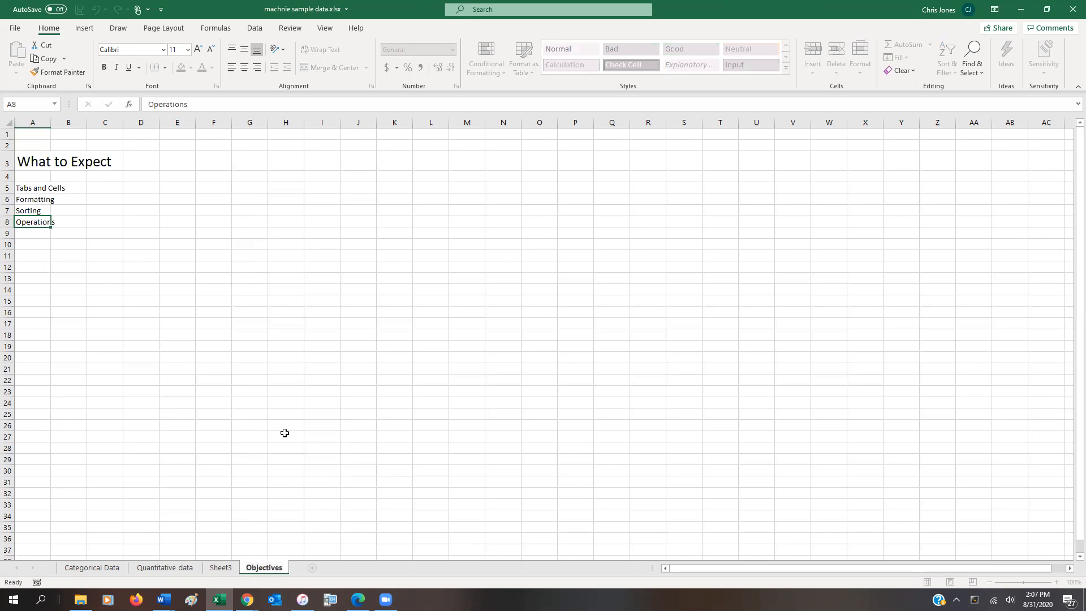
pyautogui.press('Return')
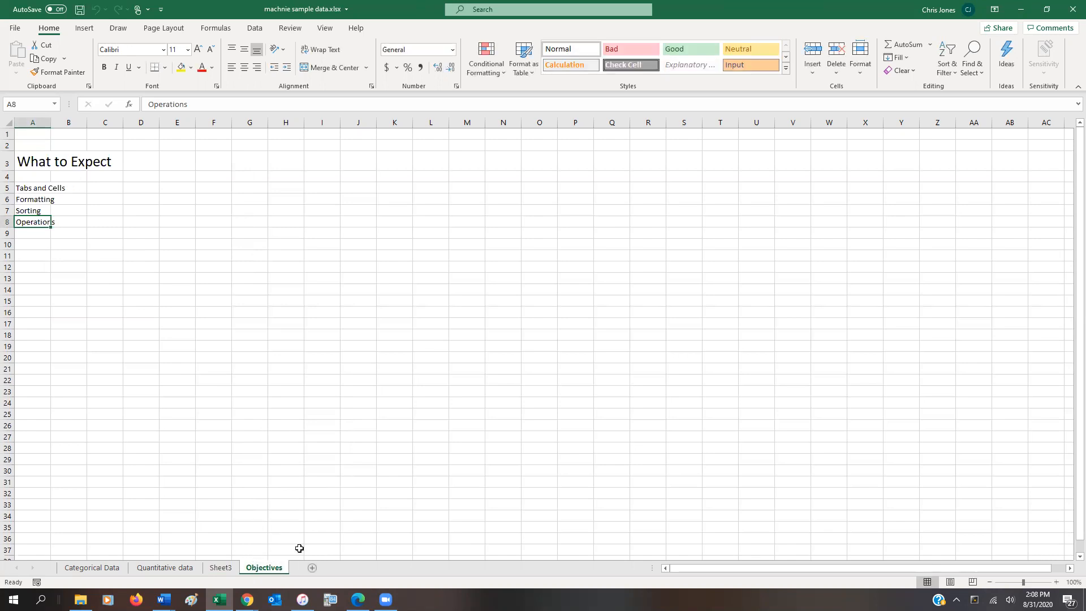
# Rename the Sheet3 worksheet as Sandbox.
pyautogui.rightClick(235, 568)
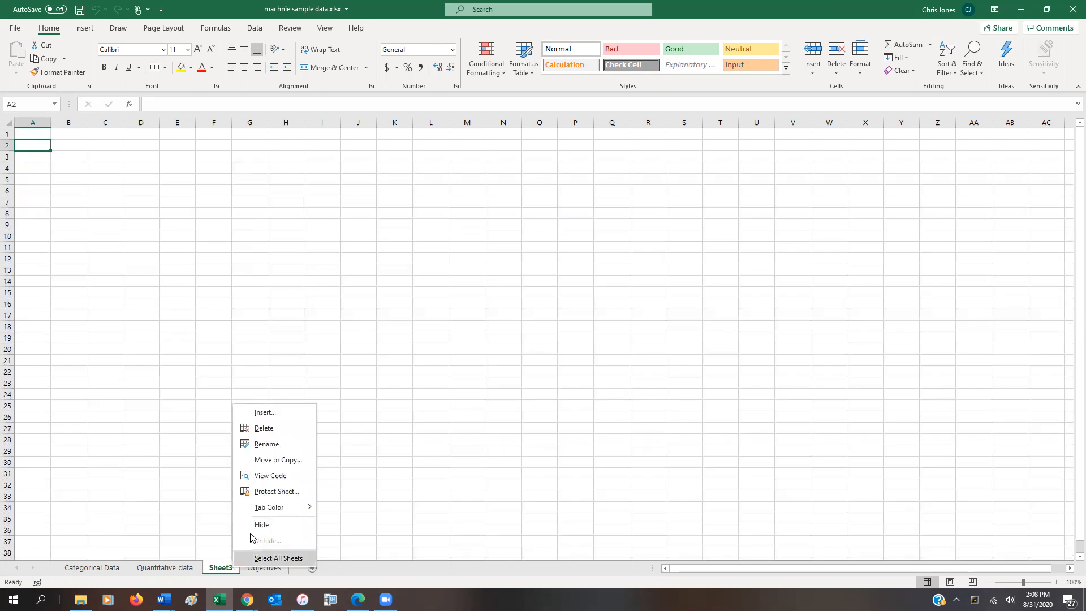
pyautogui.click(276, 444)
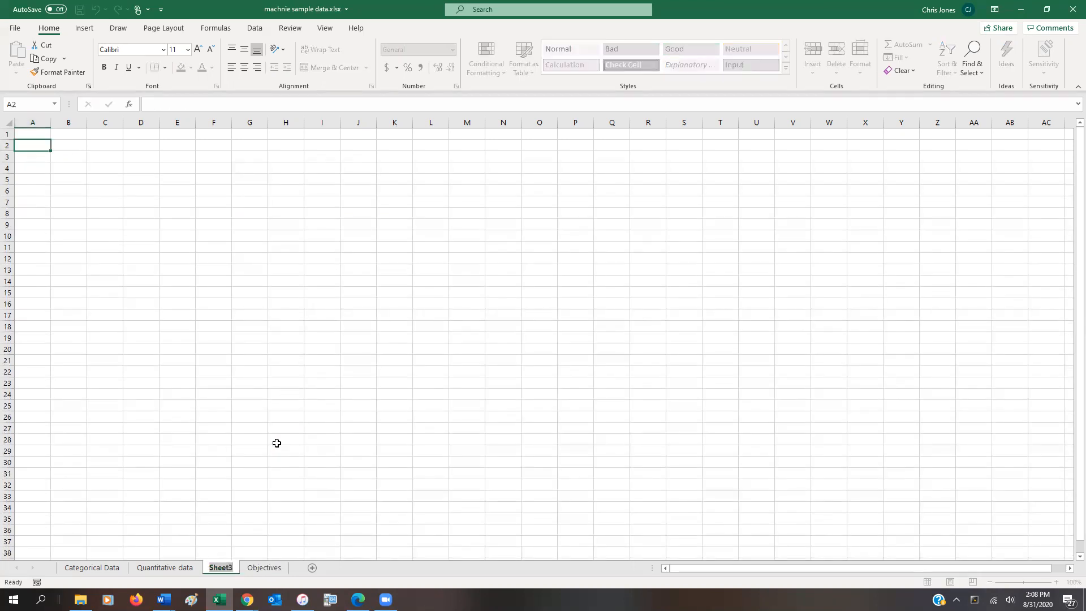
pyautogui.write('Sabdbo')
pyautogui.press('BackSpace')
pyautogui.press('BackSpace')
pyautogui.press('BackSpace')
pyautogui.press('BackSpace')
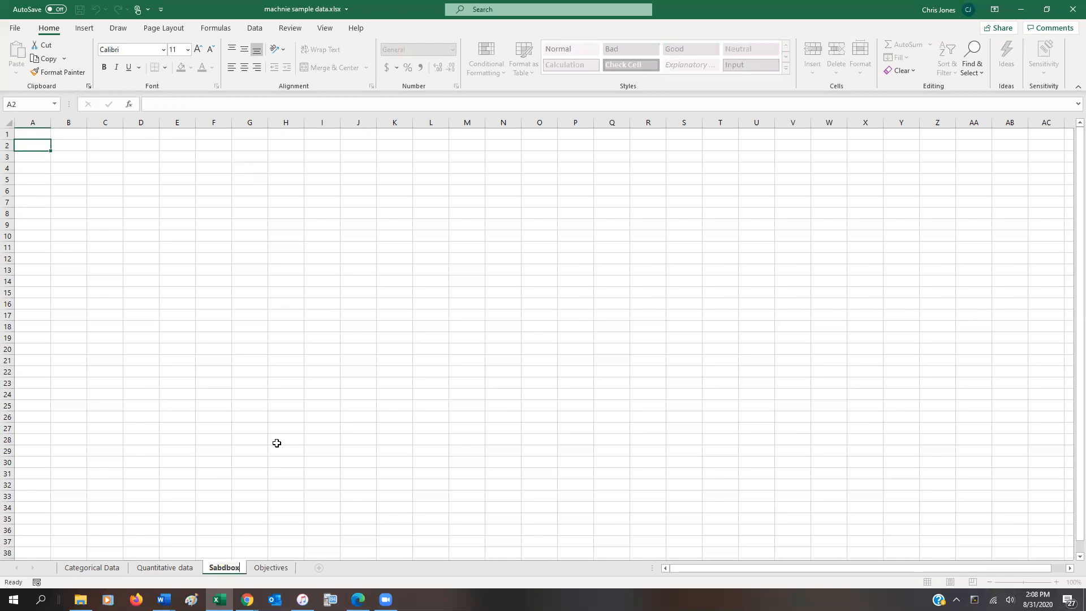
pyautogui.write('ndboix')
pyautogui.press('BackSpace')
pyautogui.press('BackSpace')
pyautogui.write('x')
pyautogui.click(199, 358)
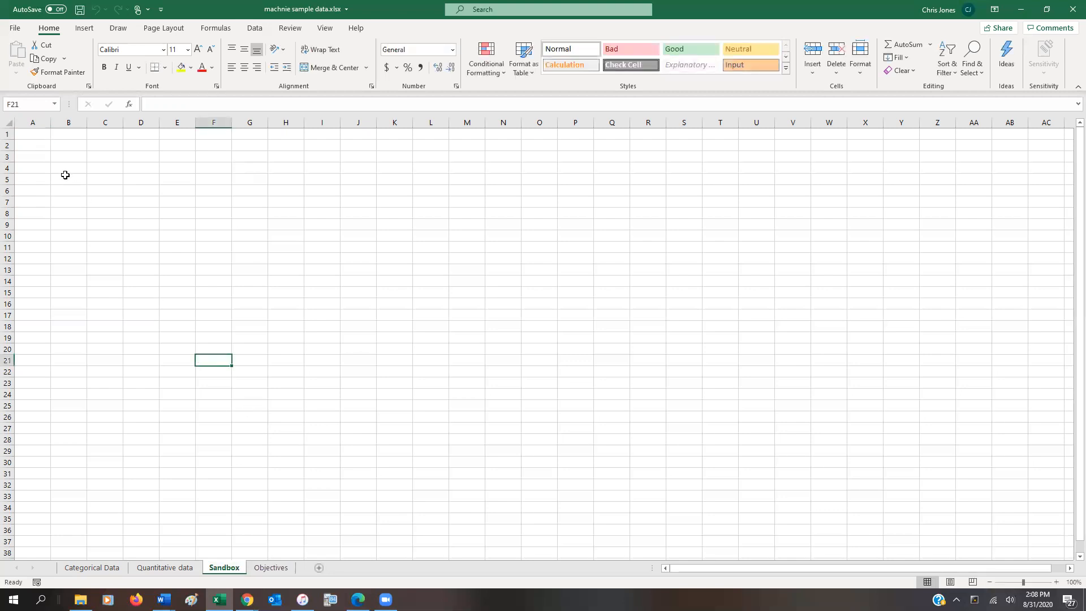
pyautogui.click(44, 148)
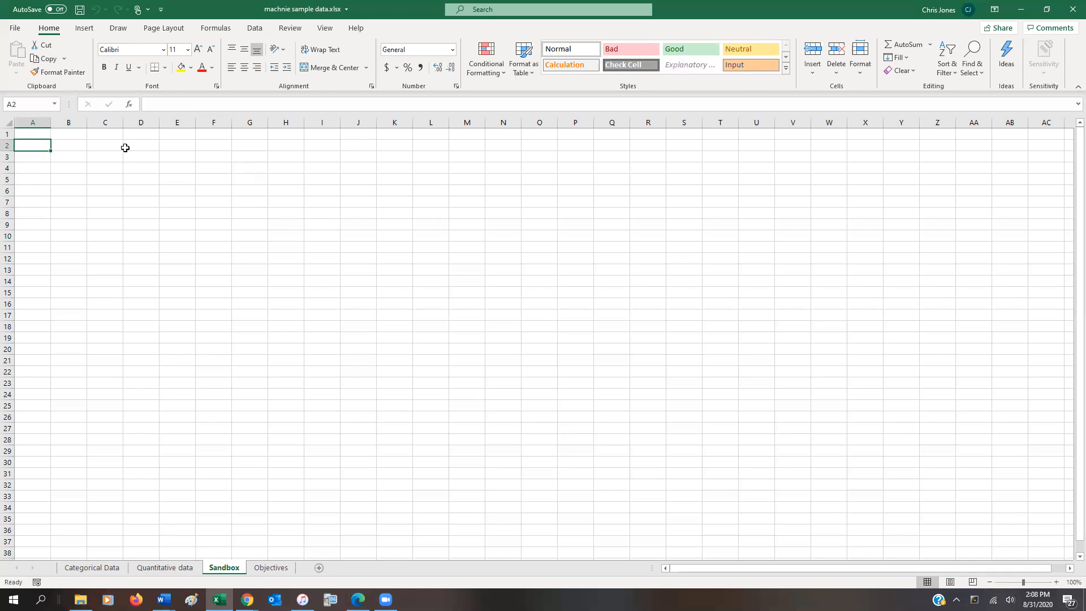
pyautogui.click(54, 144)
pyautogui.click(99, 141)
pyautogui.click(148, 141)
pyautogui.click(106, 148)
pyautogui.click(60, 146)
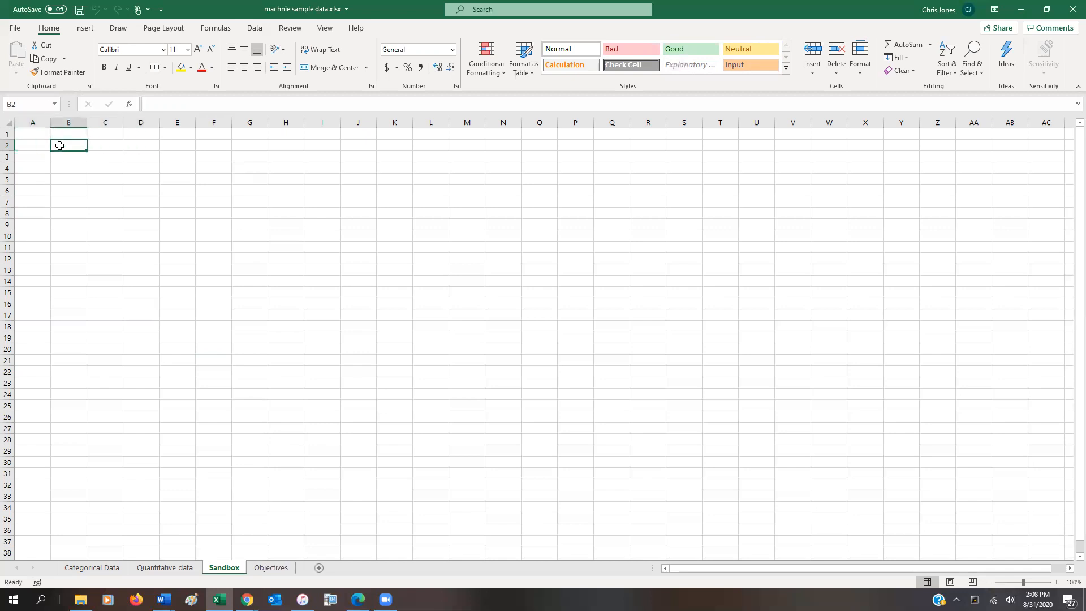
# Enter the headers Last Names in A2 and First Name in B2, and widen columns A and B to fit them.
pyautogui.click(37, 145)
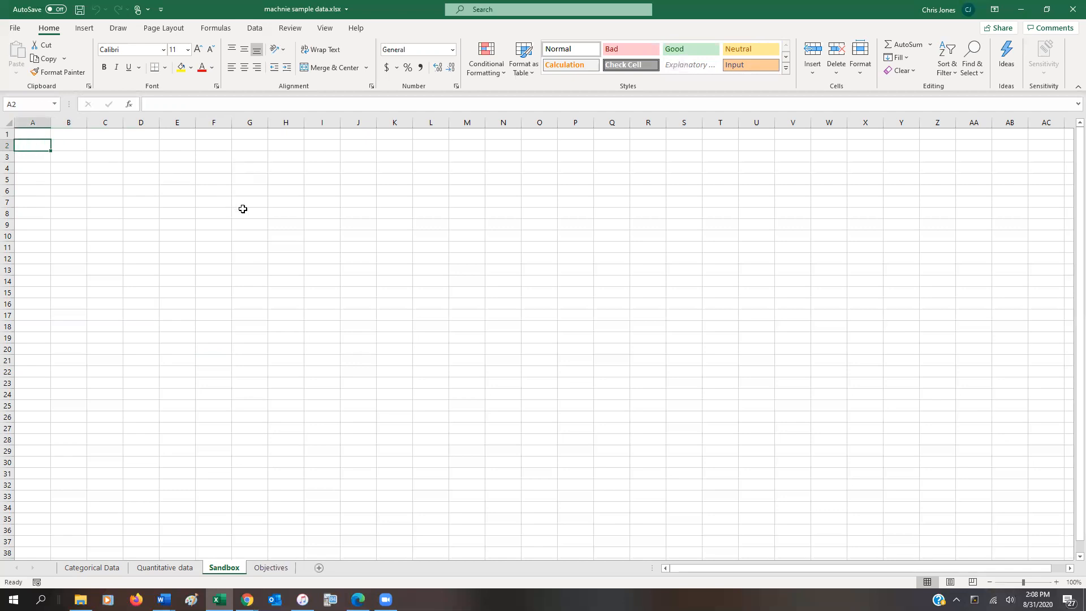
pyautogui.write('Last Names')
pyautogui.press('Tab')
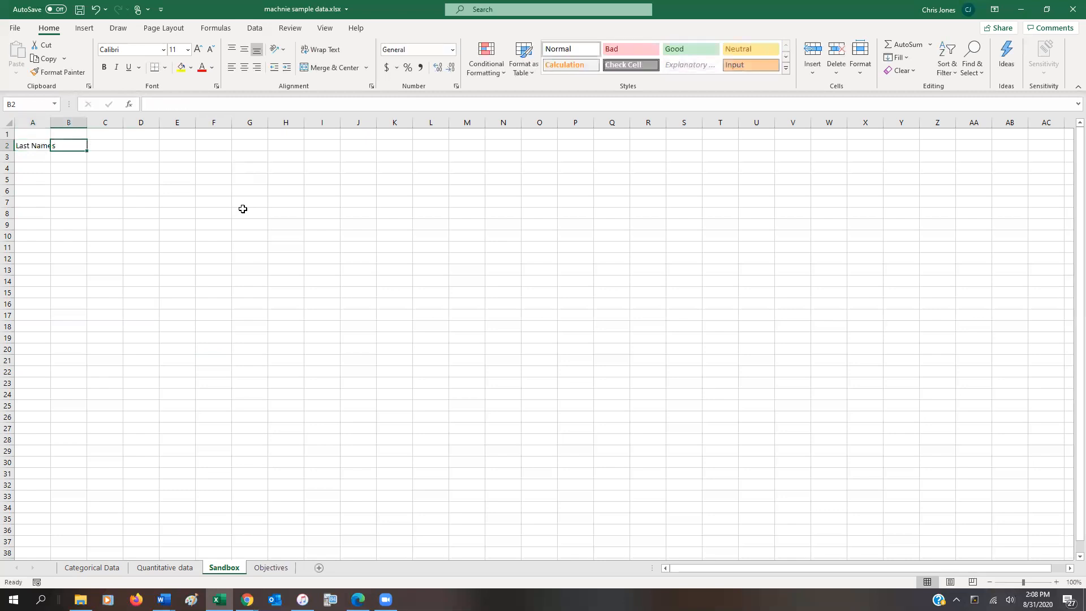
pyautogui.write('First Nam')
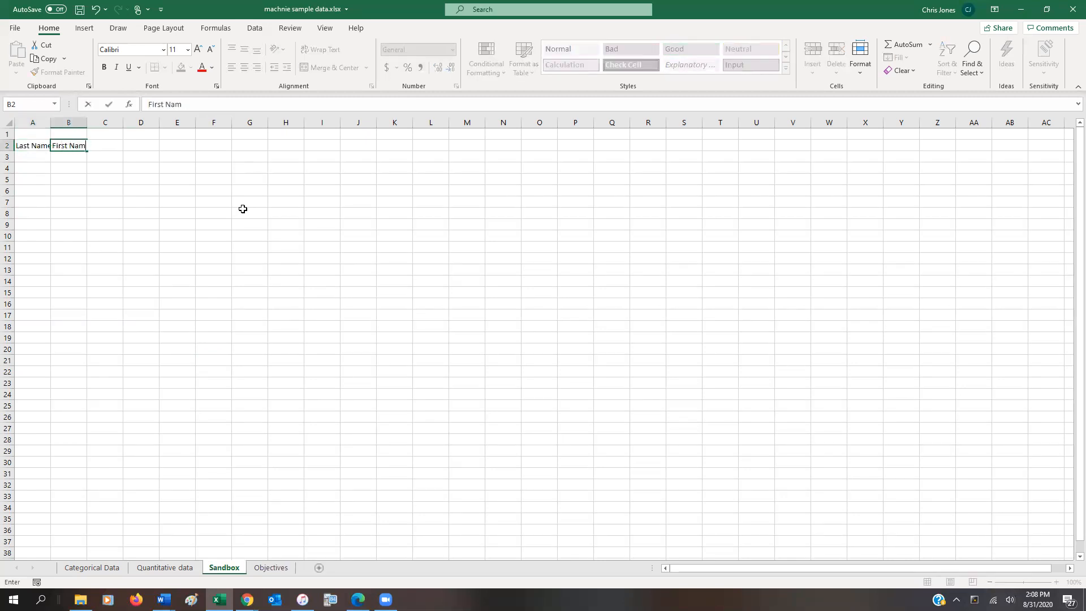
pyautogui.write('e')
pyautogui.press('Tab')
pyautogui.moveTo(50, 125); pyautogui.dragTo(106, 125)
# Enter the headers Major in C2 and GPA in D2.
pyautogui.write('Major')
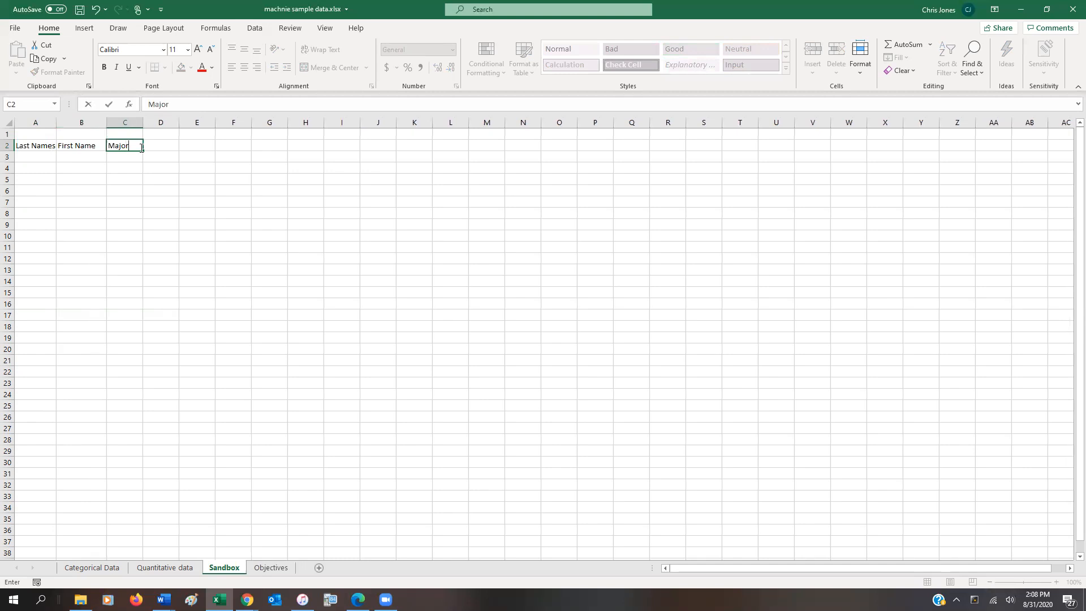
pyautogui.press('Tab')
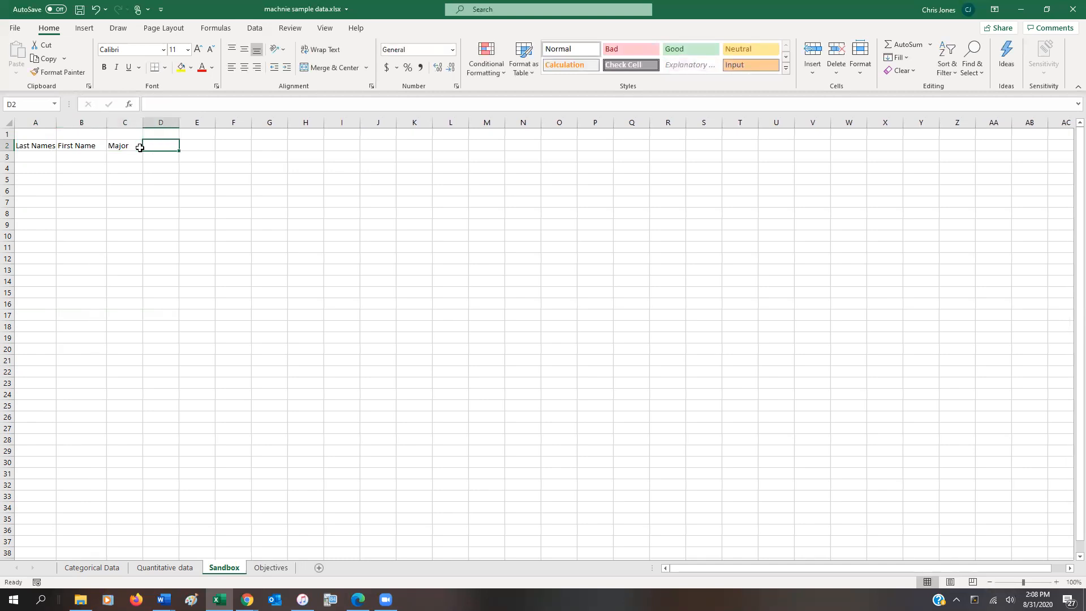
pyautogui.write('Grad')
pyautogui.press('BackSpace')
pyautogui.press('BackSpace')
pyautogui.press('BackSpace')
pyautogui.write('PA')
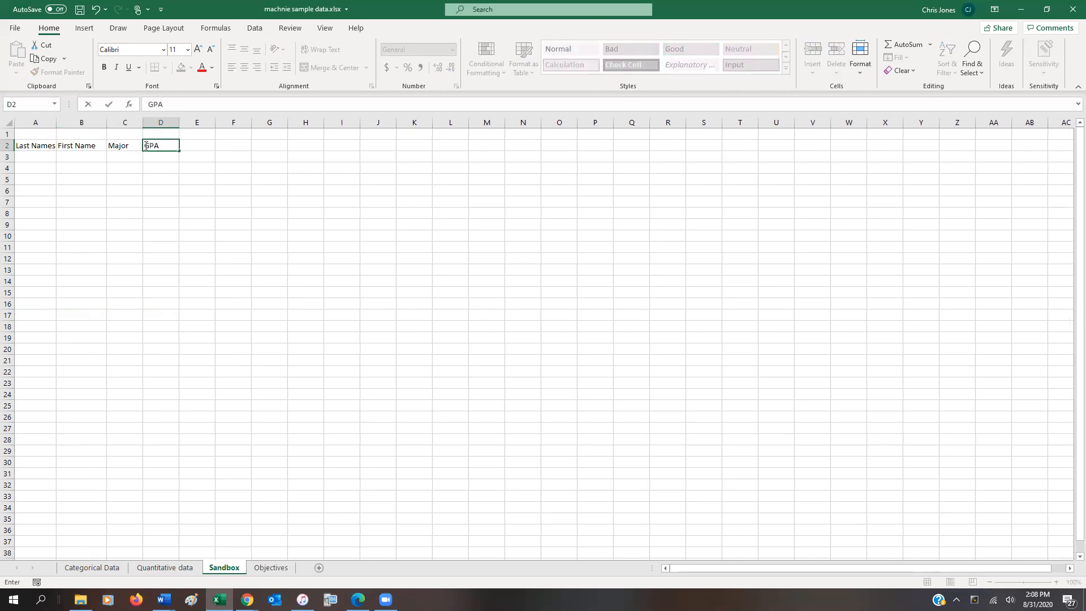
# Center the four column headers in cells A2 to D2 horizontally.
pyautogui.click(32, 146)
pyautogui.moveTo(100, 146); pyautogui.dragTo(158, 145)
pyautogui.click(244, 68)
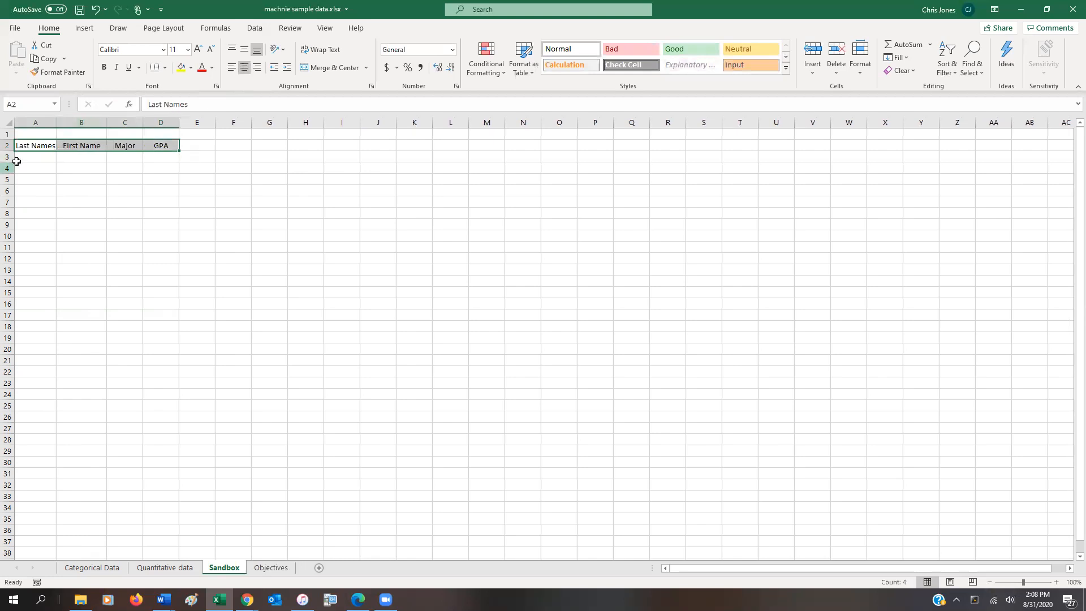
# Fill cells A3 to A8 under the Last Names header with six people's last names.
pyautogui.click(50, 155)
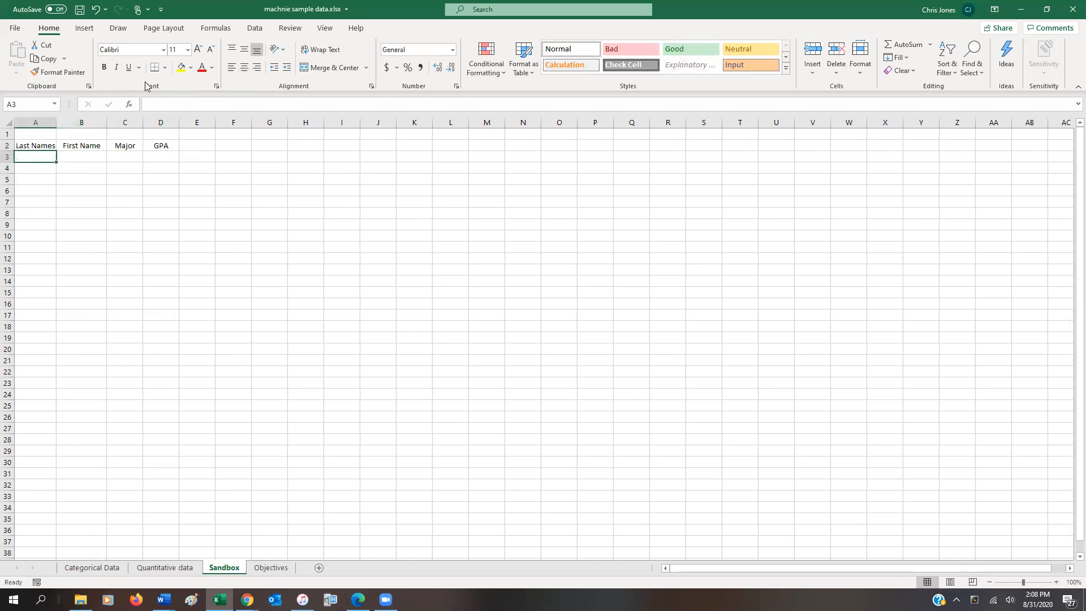
pyautogui.write('Smith')
pyautogui.press('Return')
pyautogui.write('JOnes')
pyautogui.press('Return')
pyautogui.write('Green')
pyautogui.press('Return')
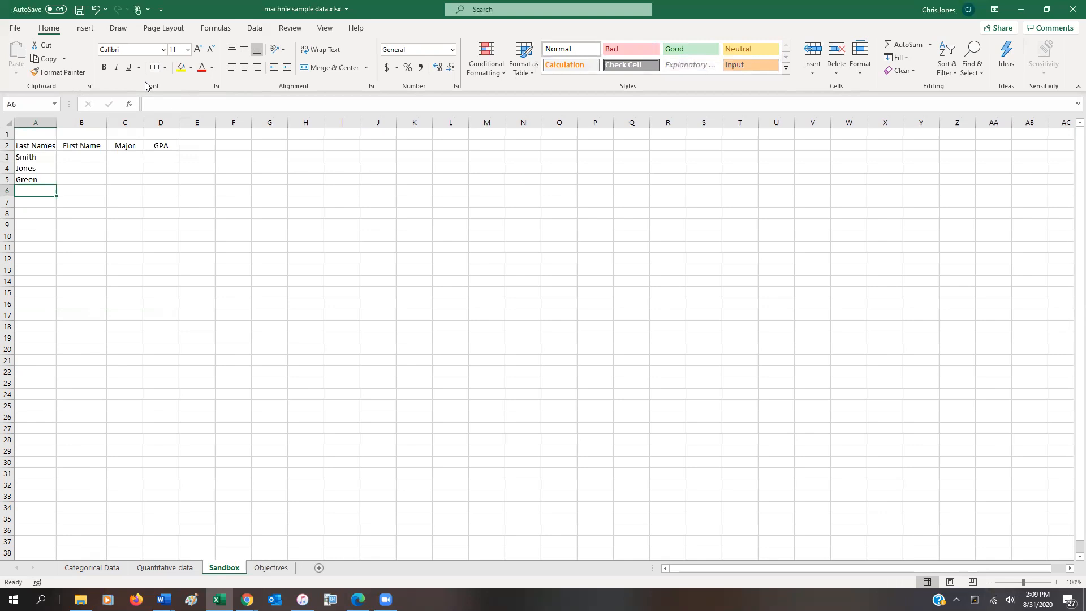
pyautogui.write('Monath')
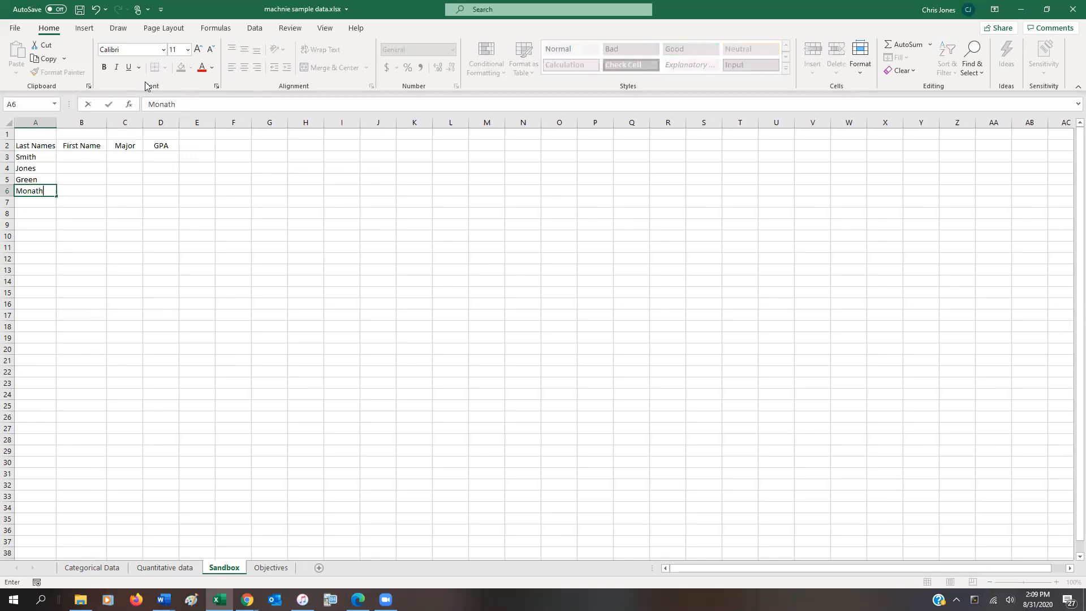
pyautogui.press('Return')
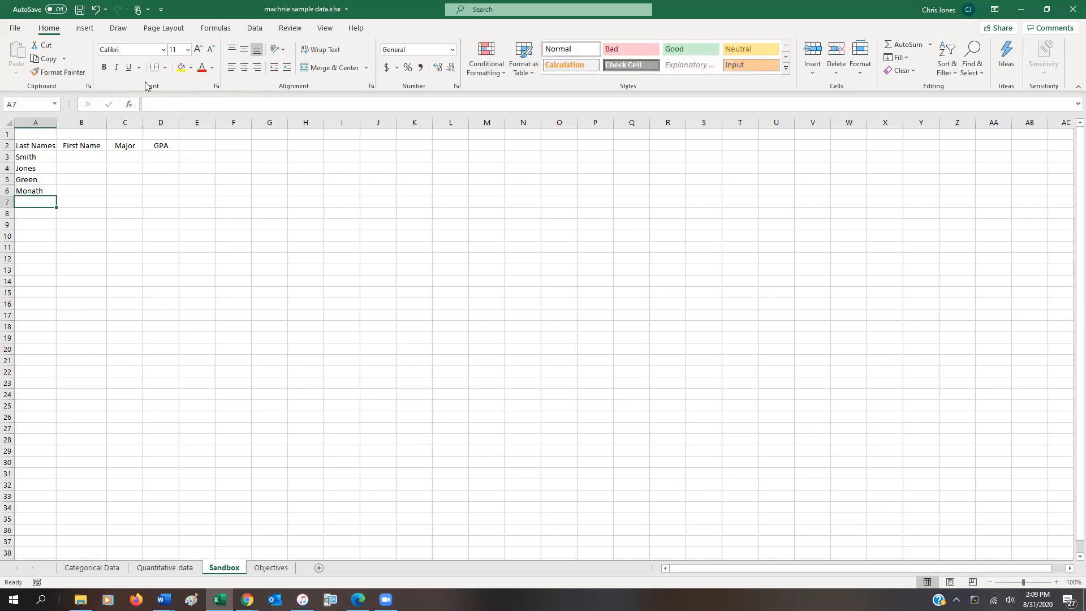
pyautogui.write('House')
pyautogui.press('Return')
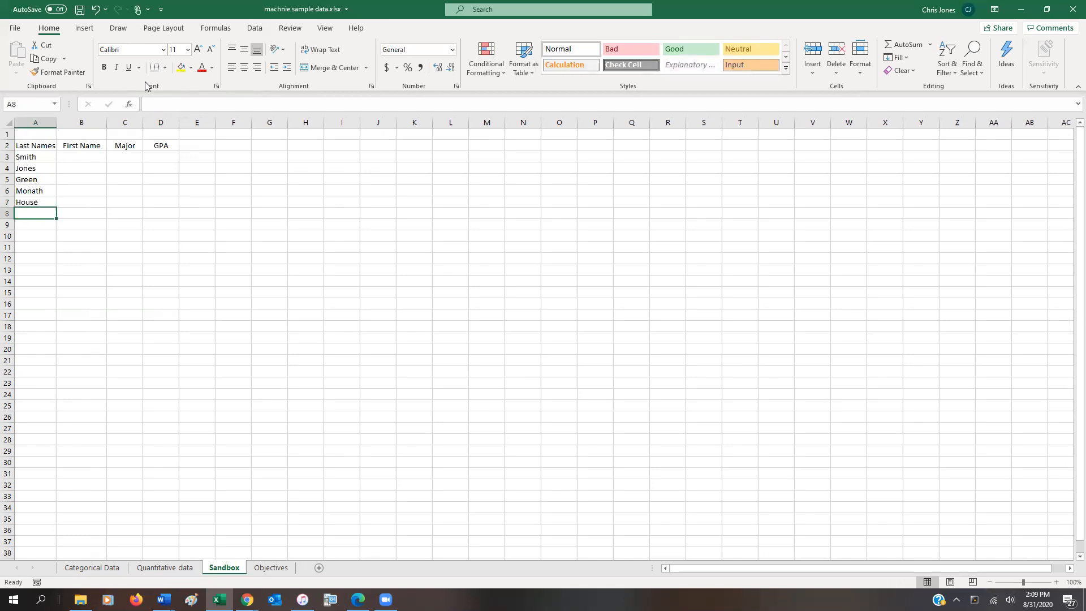
pyautogui.write('Yards')
pyautogui.press('Return')
# Fill cells B3 to B8 under the First Name header with the six people's first names.
pyautogui.press('Up')
pyautogui.press('Up')
pyautogui.press('Up')
pyautogui.press('Up')
pyautogui.press('Up')
pyautogui.press('Up')
pyautogui.press('Right')
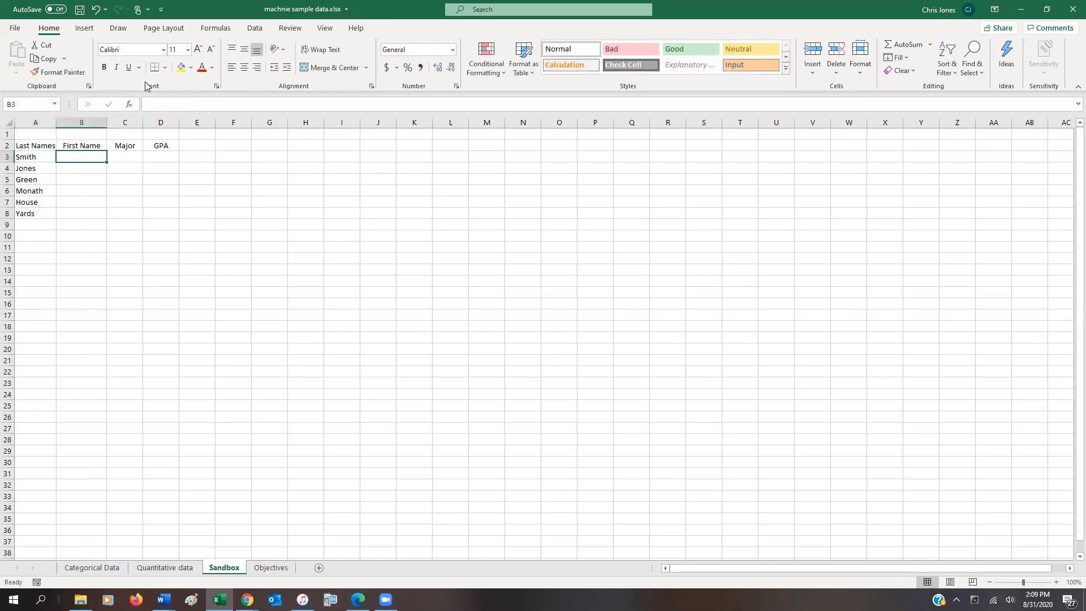
pyautogui.write('John')
pyautogui.press('Return')
pyautogui.write('Jane')
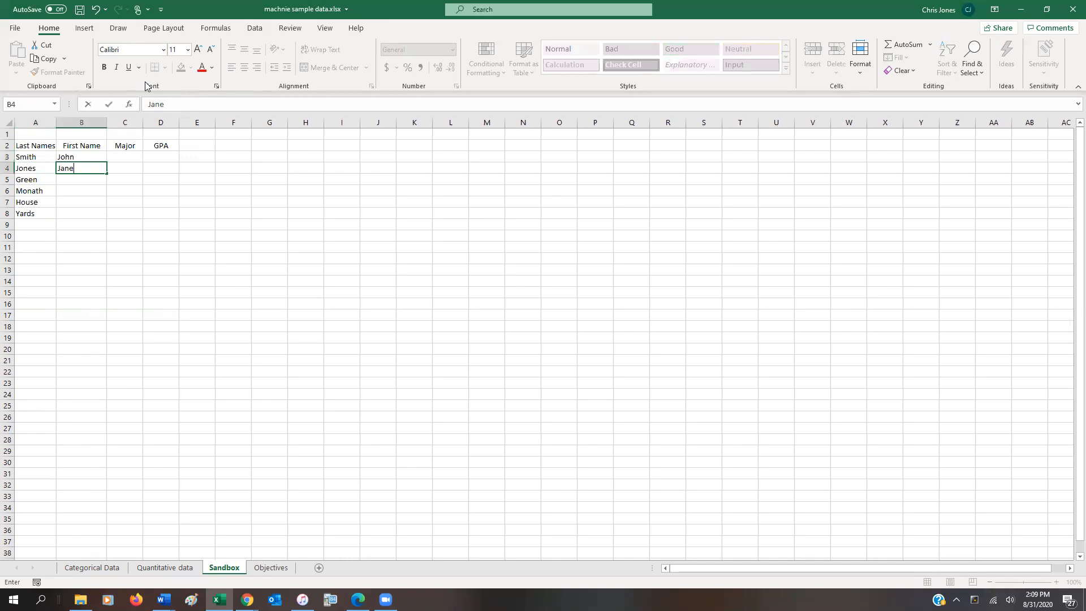
pyautogui.press('Return')
pyautogui.write('Mary')
pyautogui.press('Return')
pyautogui.write('Chris')
pyautogui.press('Return')
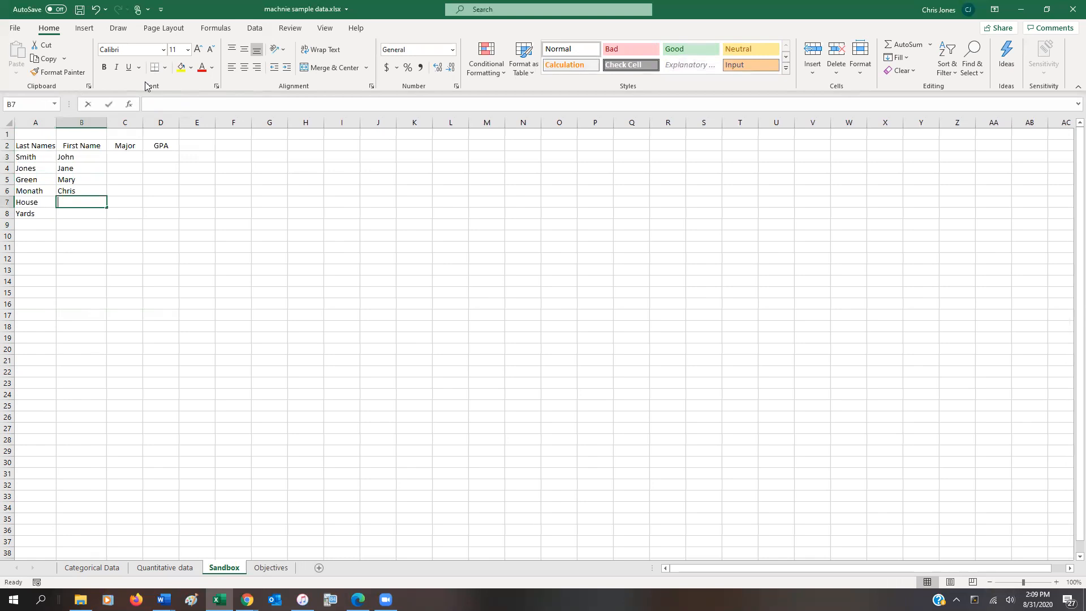
pyautogui.write('Jessica')
pyautogui.press('Return')
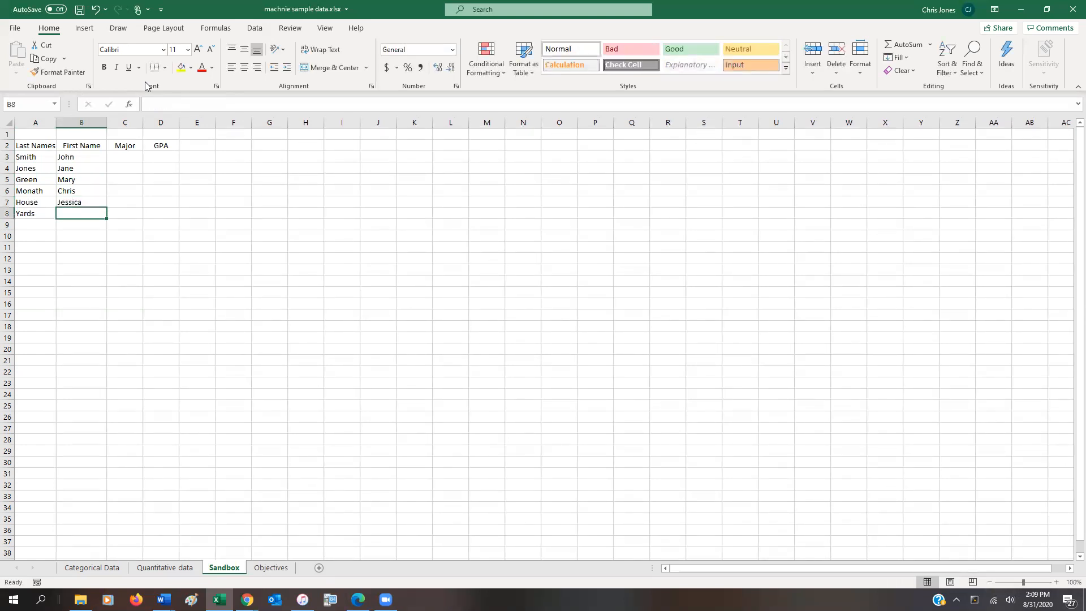
pyautogui.write('Bonnie')
pyautogui.press('Return')
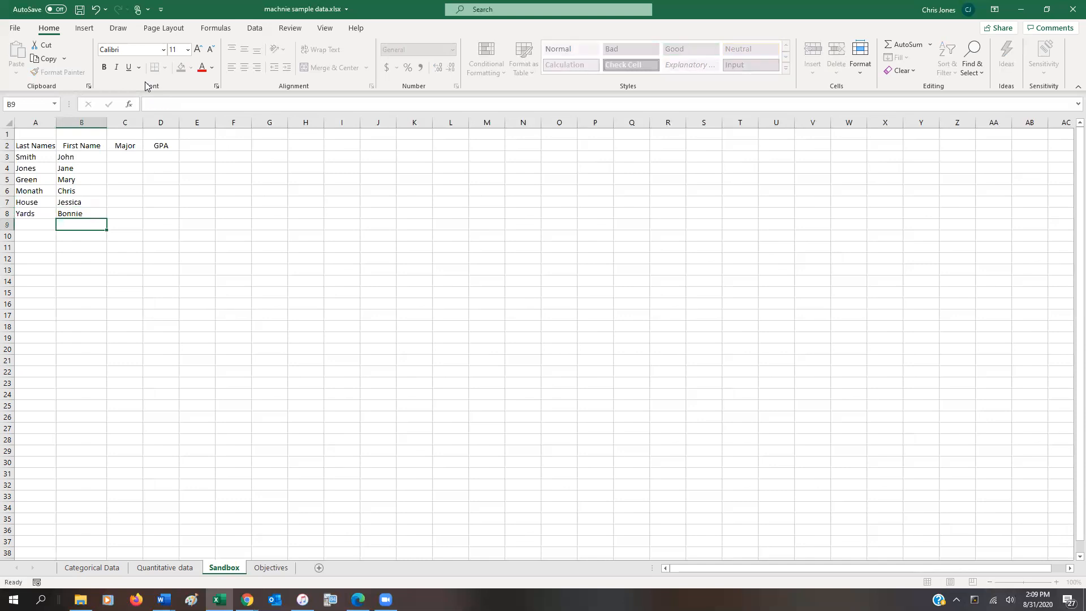
# Enter Secondary Ed as the first major in C3, correcting any misspelling.
pyautogui.press('Up')
pyautogui.press('Up')
pyautogui.press('Up')
pyautogui.press('Up')
pyautogui.press('Up')
pyautogui.press('Up')
pyautogui.press('Right')
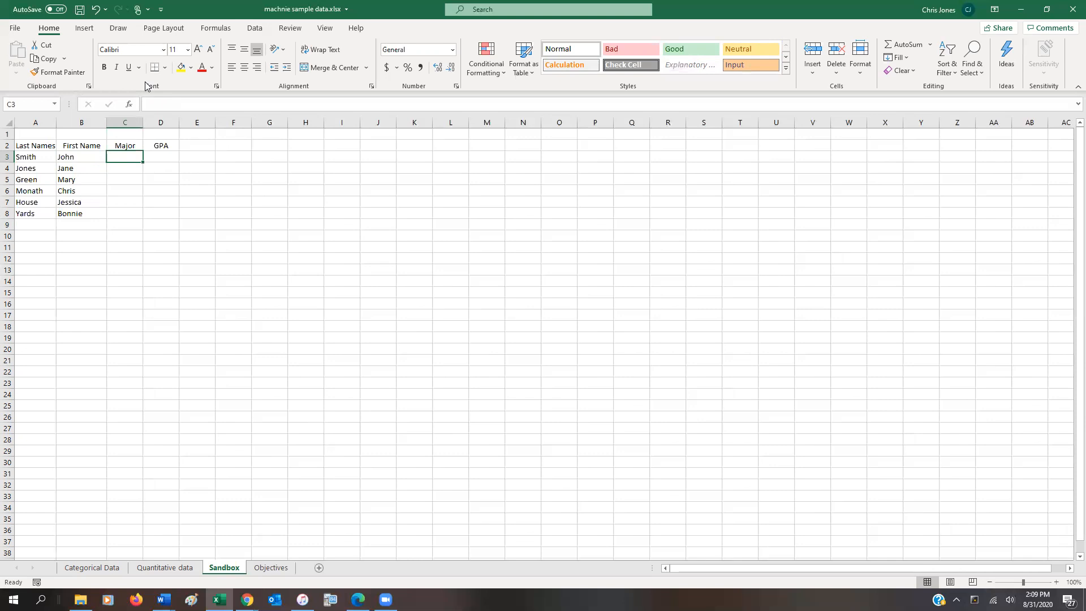
pyautogui.write('Secoinda')
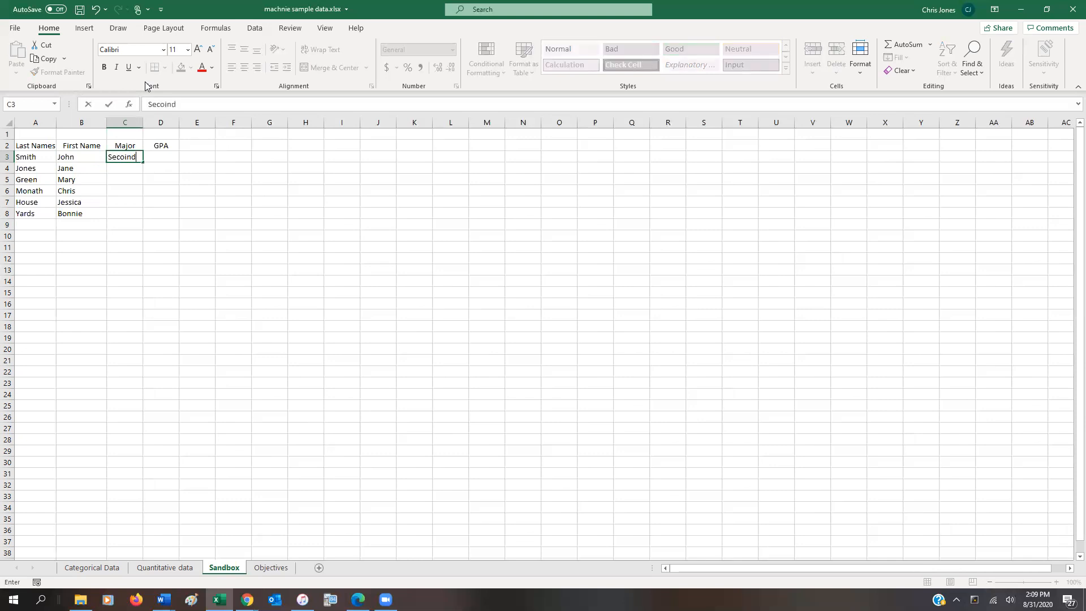
pyautogui.press('BackSpace')
pyautogui.press('BackSpace')
pyautogui.press('BackSpace')
pyautogui.press('BackSpace')
pyautogui.write('condary Ed')
pyautogui.press('Return')
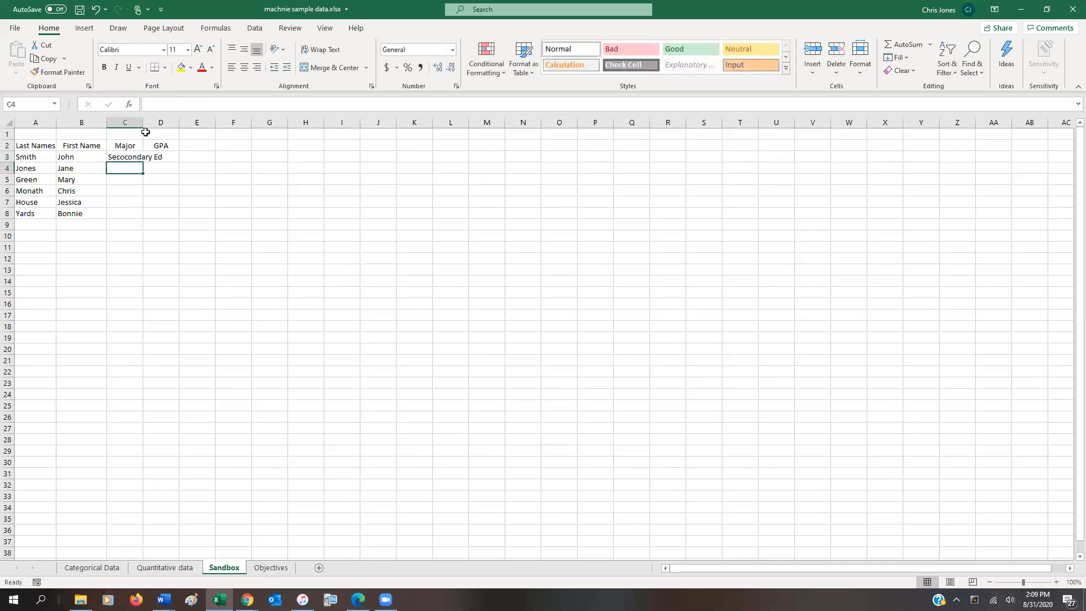
pyautogui.press('Up')
pyautogui.write('Secondary Ed')
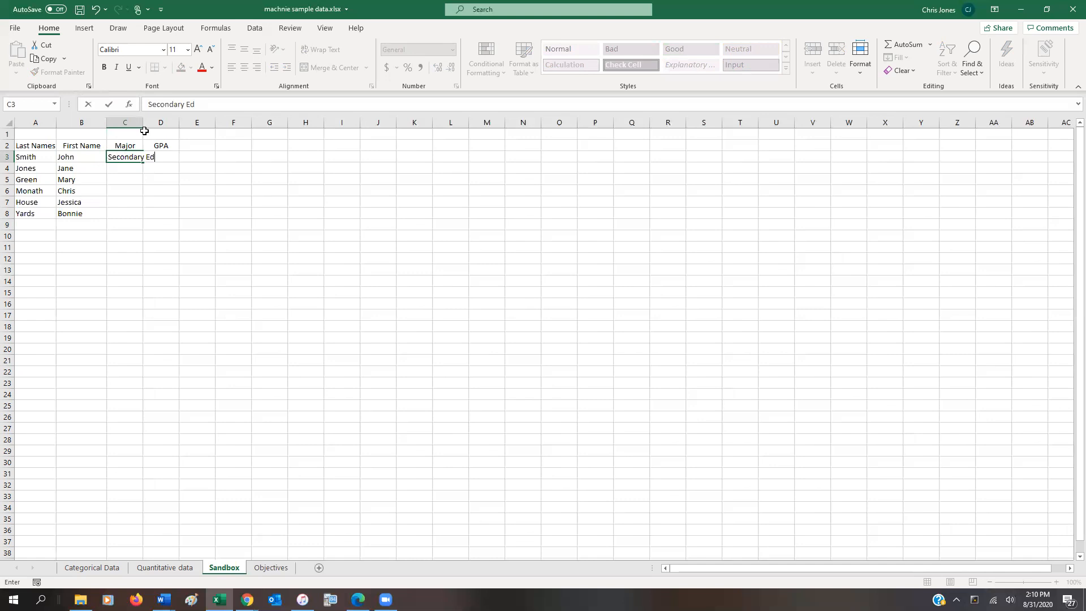
pyautogui.press('Return')
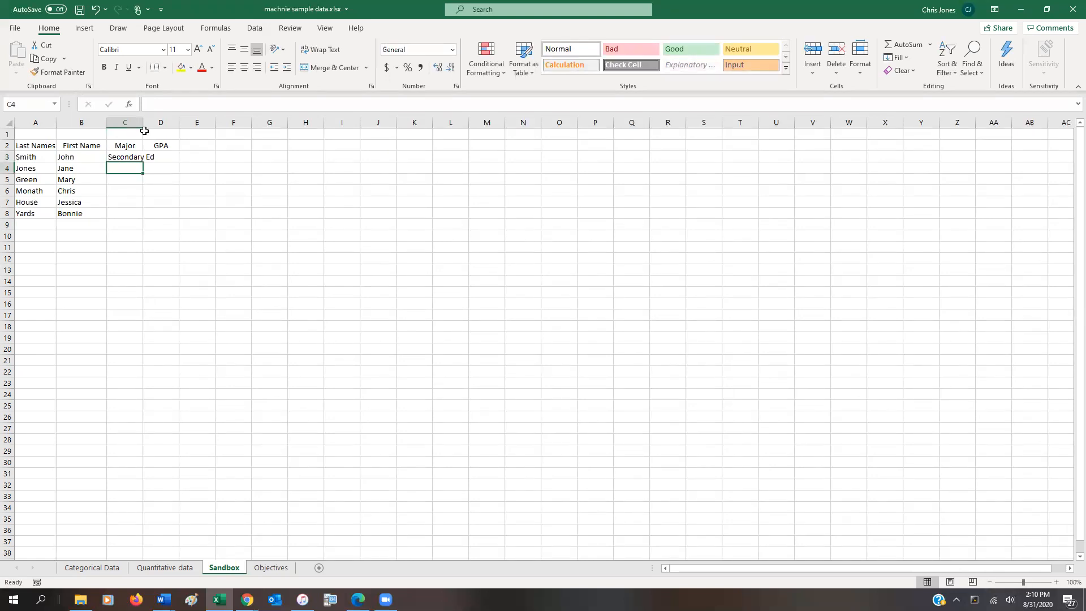
# Enter the majors Pre School in C4 and Elemetary in C5.
pyautogui.write('Pre School')
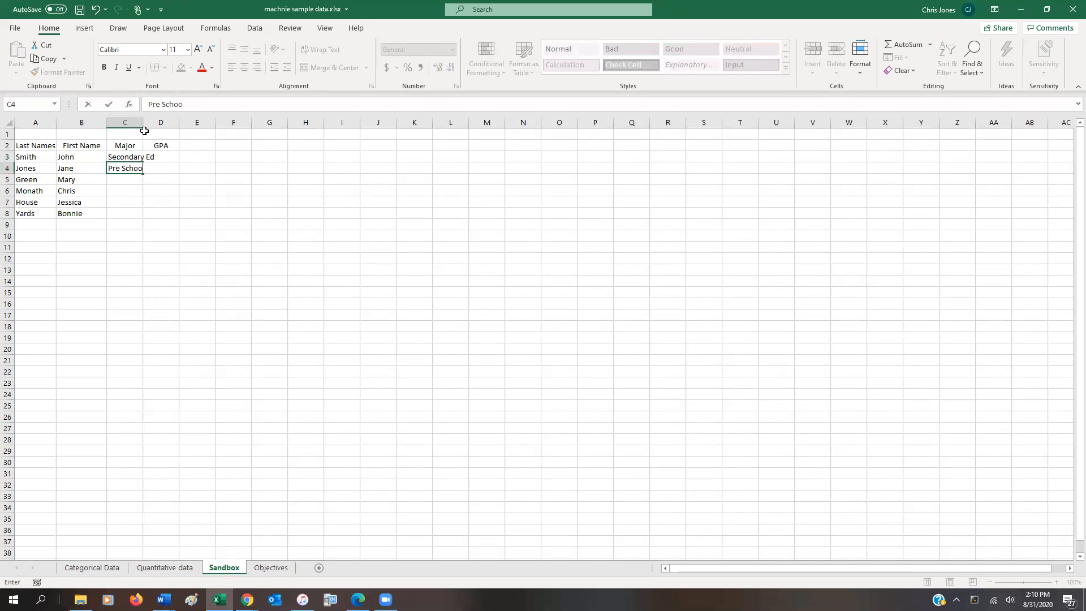
pyautogui.press('Return')
pyautogui.write('Elemetary')
pyautogui.press('Return')
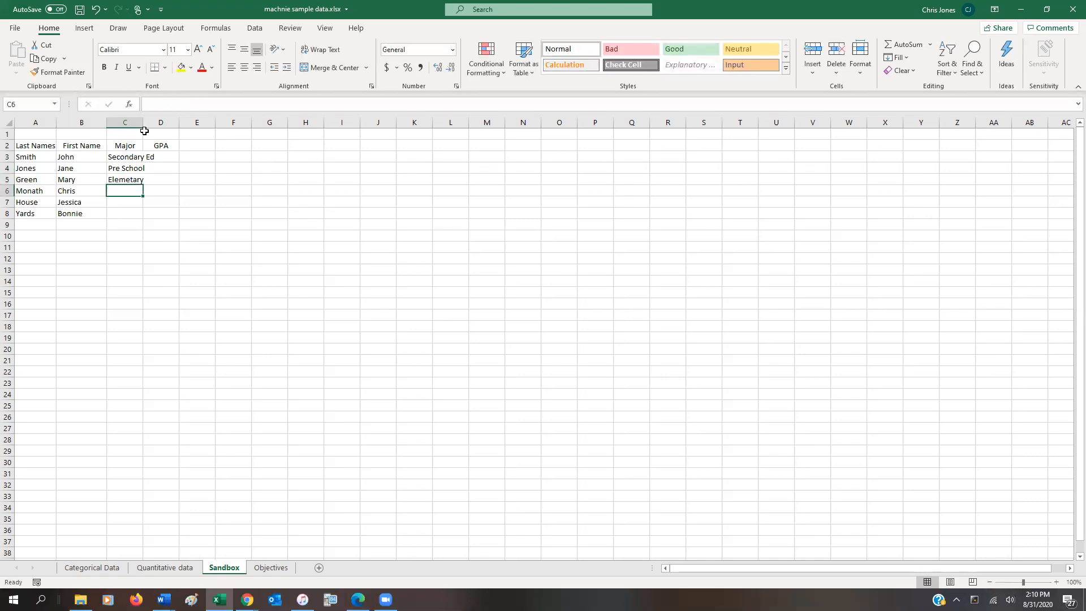
pyautogui.write('Ele')
# Fill the rest of the Major column with Elemetary in C6 and Pre School in C7 and C8.
pyautogui.press('BackSpace')
pyautogui.press('BackSpace')
pyautogui.press('BackSpace')
pyautogui.press('BackSpace')
pyautogui.write('Ele')
pyautogui.press('Return')
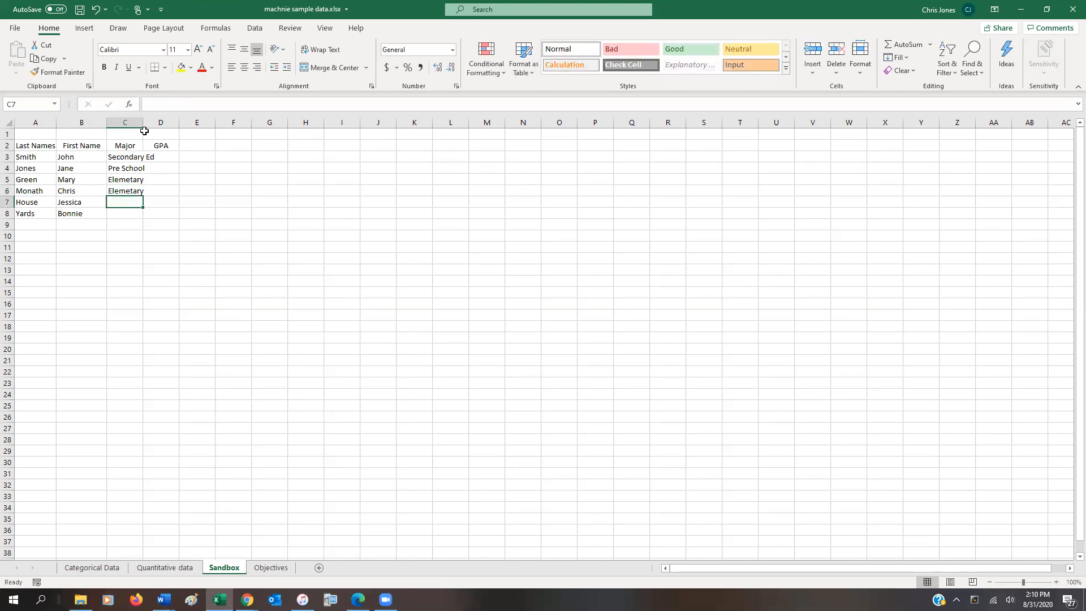
pyautogui.write('Pre School')
pyautogui.press('Return')
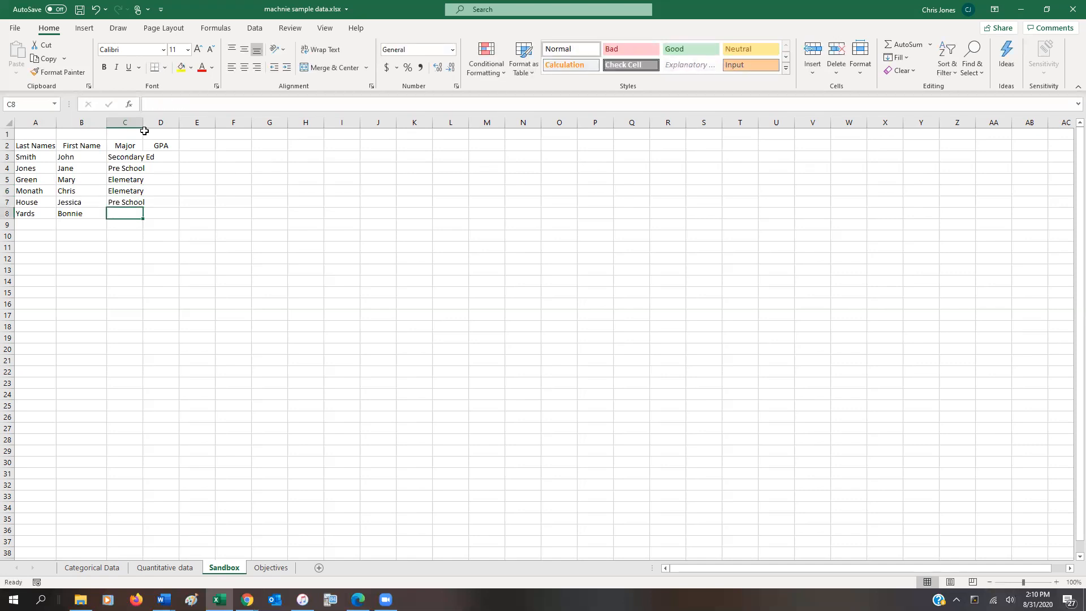
pyautogui.write('P')
pyautogui.press('Return')
# Enter the GPA values 3.55, 3.62 and 3.88 in cells D3 to D5.
pyautogui.press('Up')
pyautogui.press('Up')
pyautogui.press('Up')
pyautogui.press('Up')
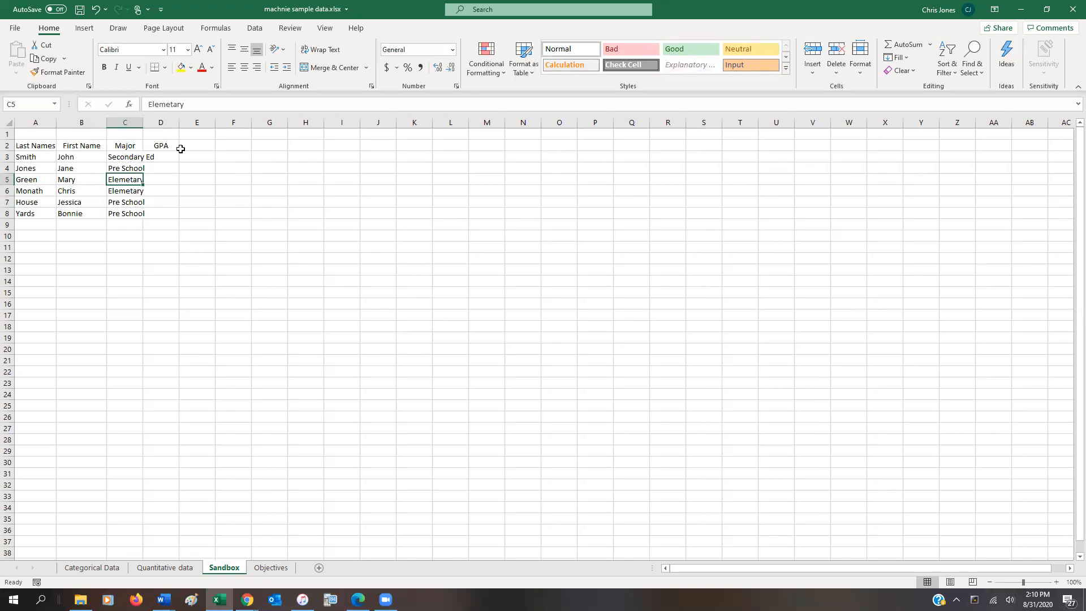
pyautogui.click(165, 158)
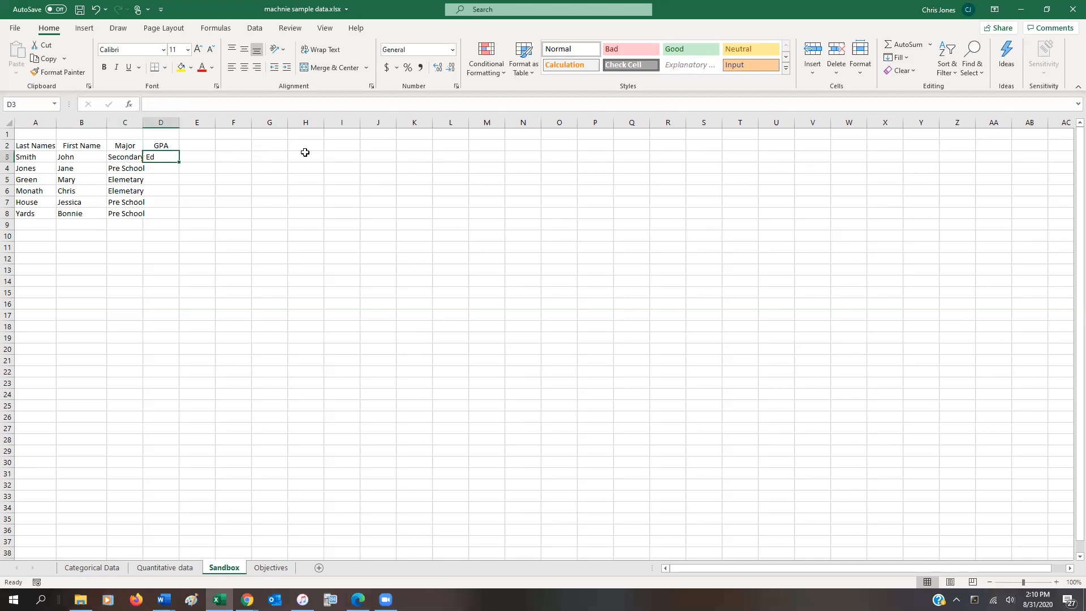
pyautogui.write('3.55')
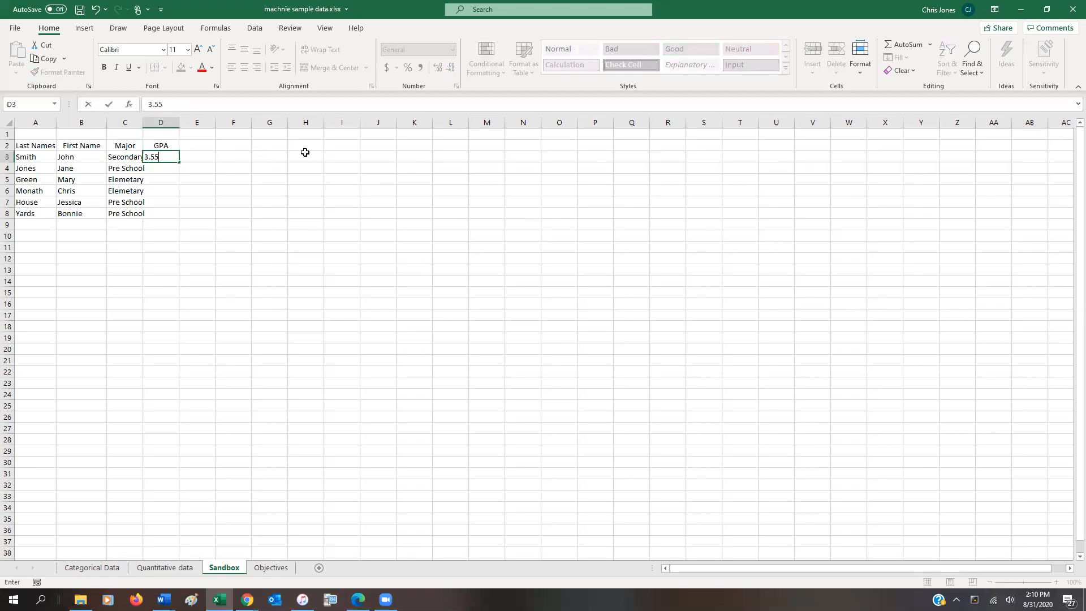
pyautogui.press('Return')
pyautogui.write('3.62')
pyautogui.press('Return')
pyautogui.write('3.88')
pyautogui.press('Return')
# Enter the GPA values 3.88, 3.41 and 3.12 in cells D6 to D8.
pyautogui.write('3.88')
pyautogui.press('Return')
pyautogui.write('3.41')
pyautogui.press('Return')
pyautogui.write('3.')
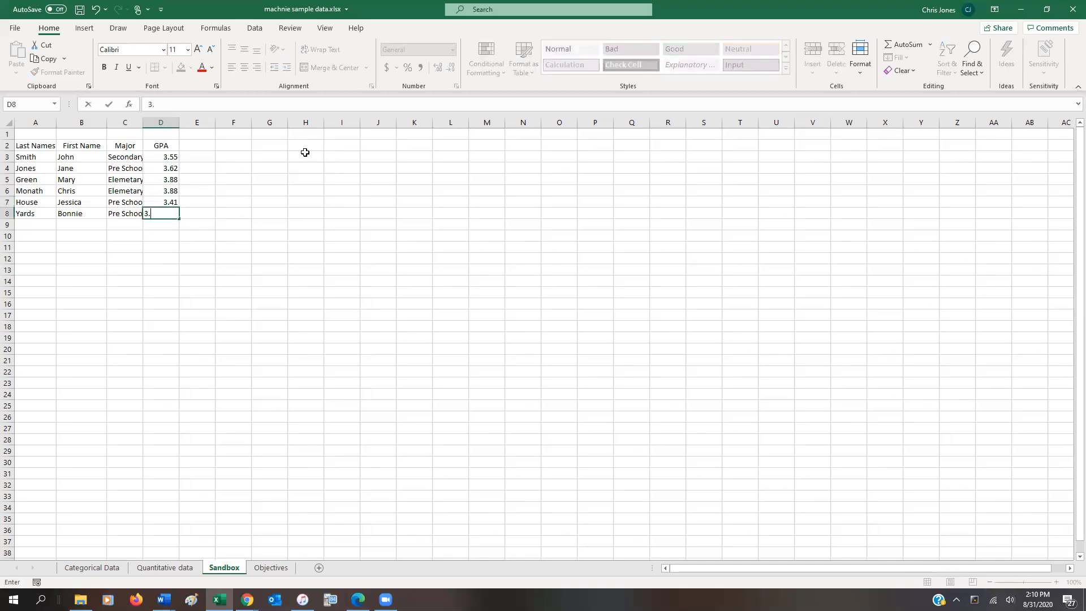
pyautogui.write('12')
pyautogui.press('Return')
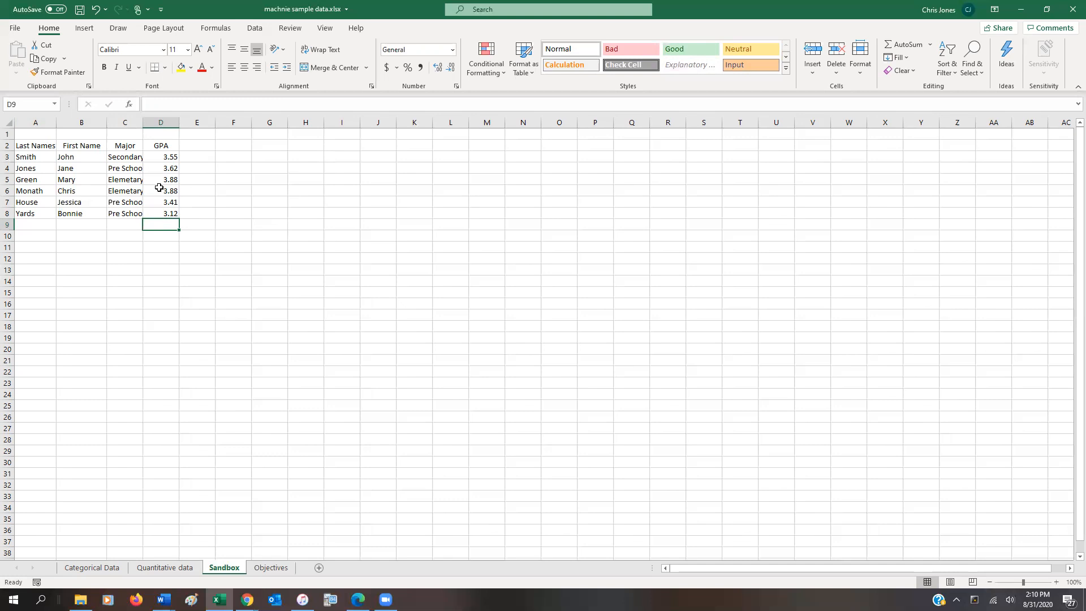
# Widen the Major column C so its longest entry fits.
pyautogui.moveTo(144, 123)
pyautogui.mouseDown()
pyautogui.moveTo(172, 124)
pyautogui.moveTo(159, 125)
pyautogui.mouseUp()
pyautogui.moveTo(159, 125)
pyautogui.mouseDown()
pyautogui.moveTo(169, 124)
pyautogui.moveTo(158, 124)
pyautogui.mouseUp()
pyautogui.click(158, 124)
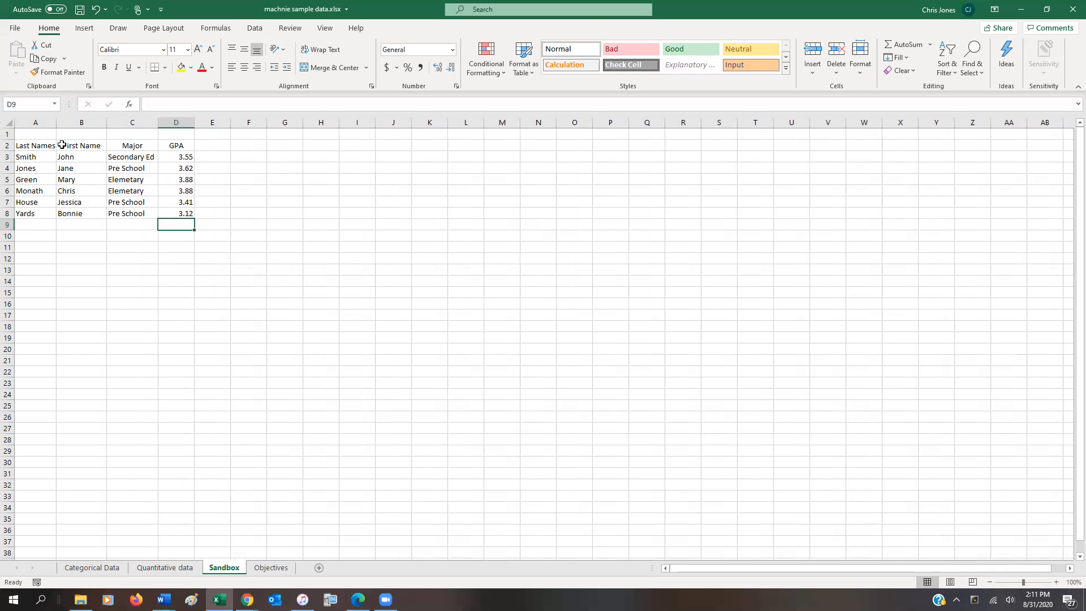
# Format the headers in A2 to D2 as 14-point bold and widen column A to fit its header.
pyautogui.moveTo(48, 142); pyautogui.dragTo(162, 145)
pyautogui.click(198, 49)
pyautogui.click(197, 50)
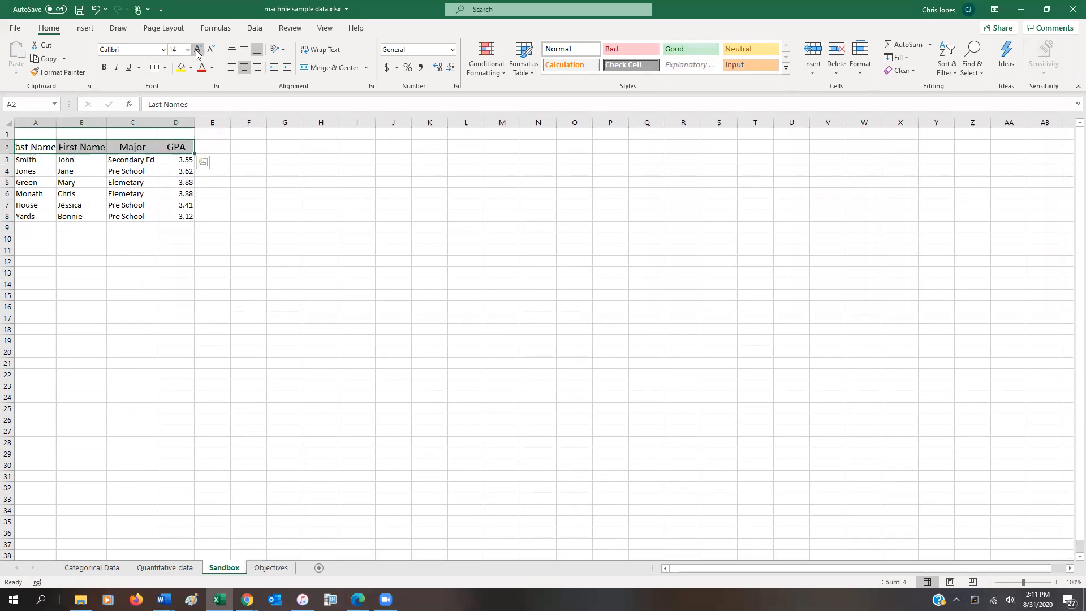
pyautogui.click(104, 67)
pyautogui.moveTo(57, 124); pyautogui.dragTo(82, 124)
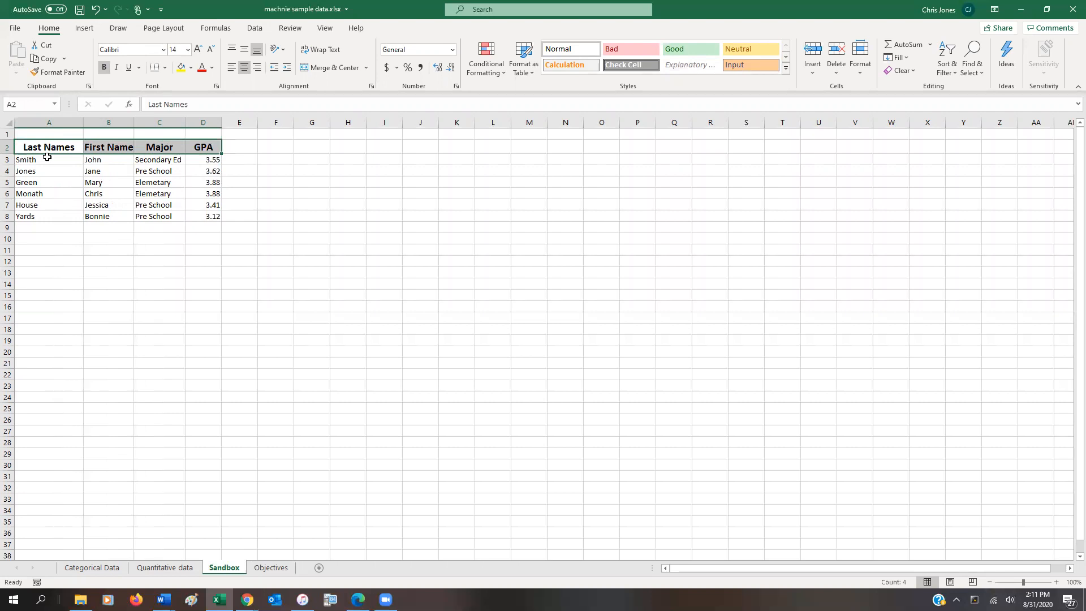
# Center the table data in cells A3 to D8 horizontally.
pyautogui.moveTo(37, 160); pyautogui.dragTo(211, 219)
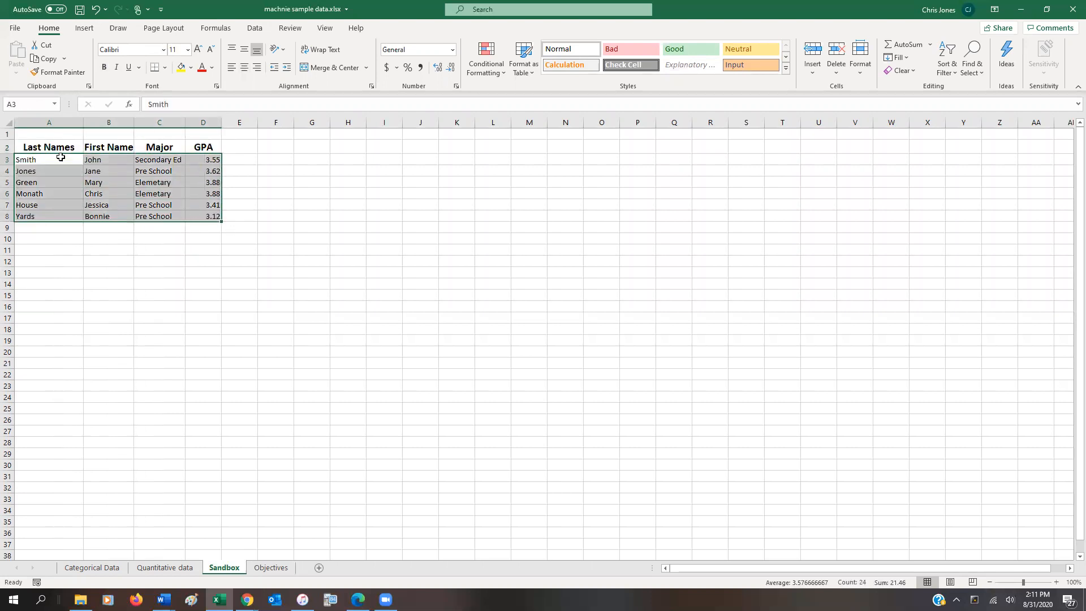
pyautogui.click(29, 159)
pyautogui.moveTo(96, 162); pyautogui.dragTo(205, 213)
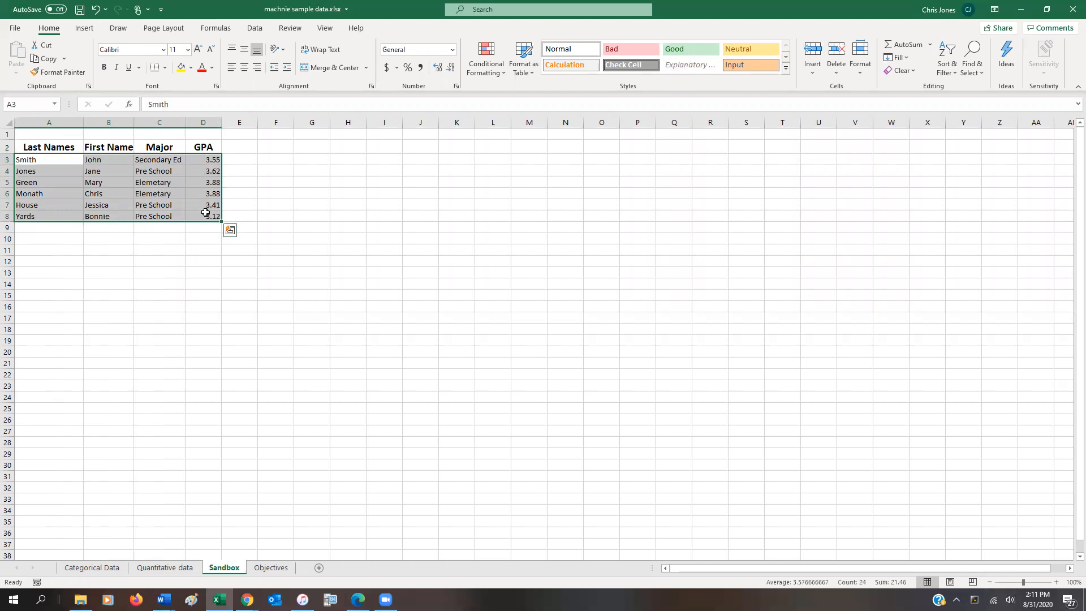
pyautogui.moveTo(26, 158); pyautogui.dragTo(215, 218)
pyautogui.click(242, 70)
pyautogui.click(311, 189)
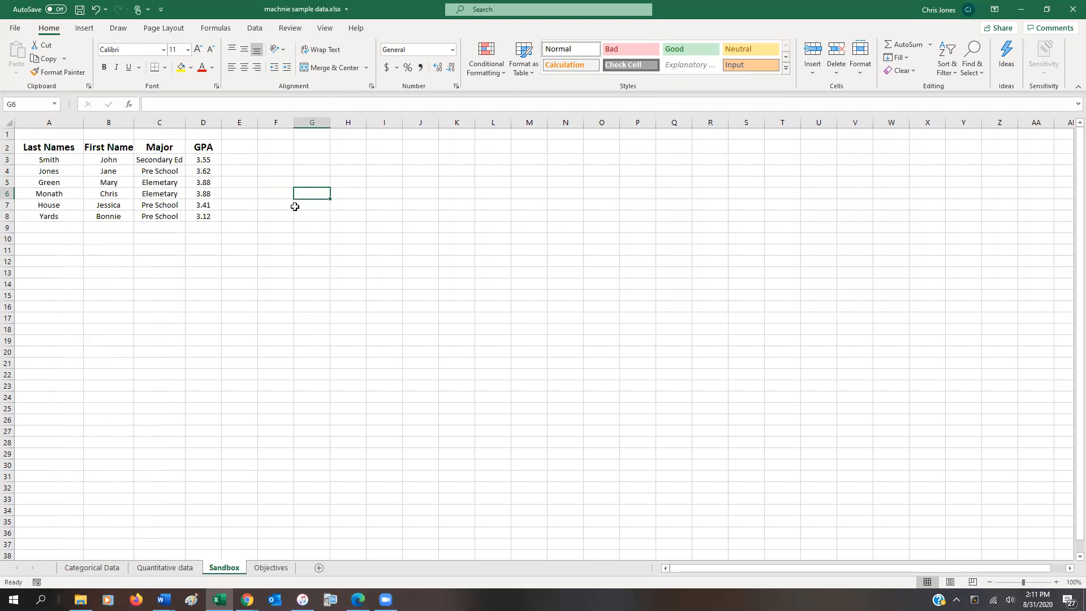
# Format the GPA values in D3 to D8 as Number with 1 decimal place.
pyautogui.click(217, 158)
pyautogui.moveTo(217, 158); pyautogui.dragTo(214, 216)
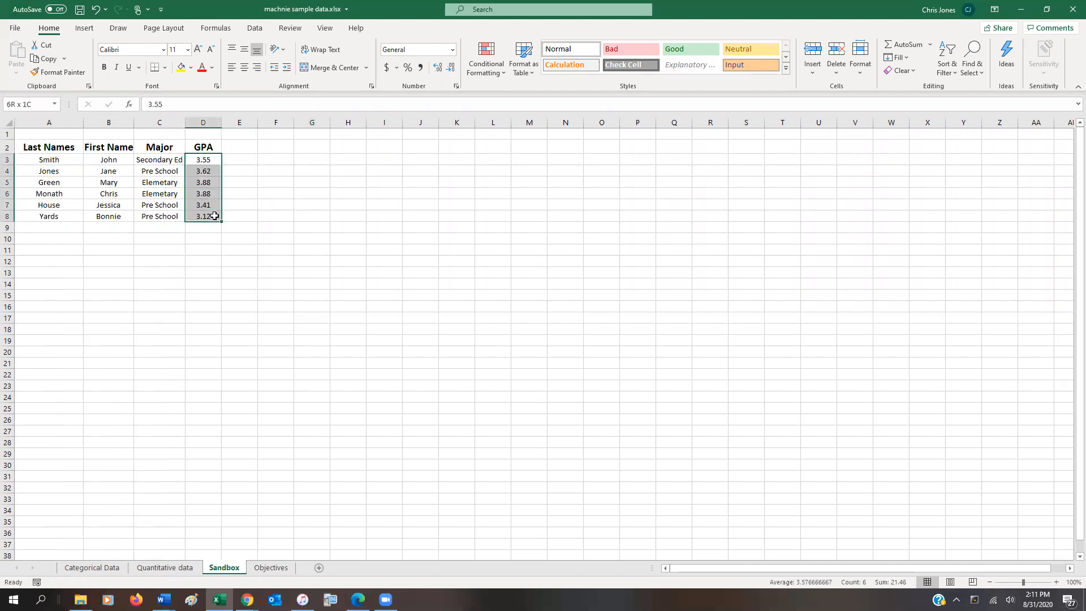
pyautogui.rightClick(215, 164)
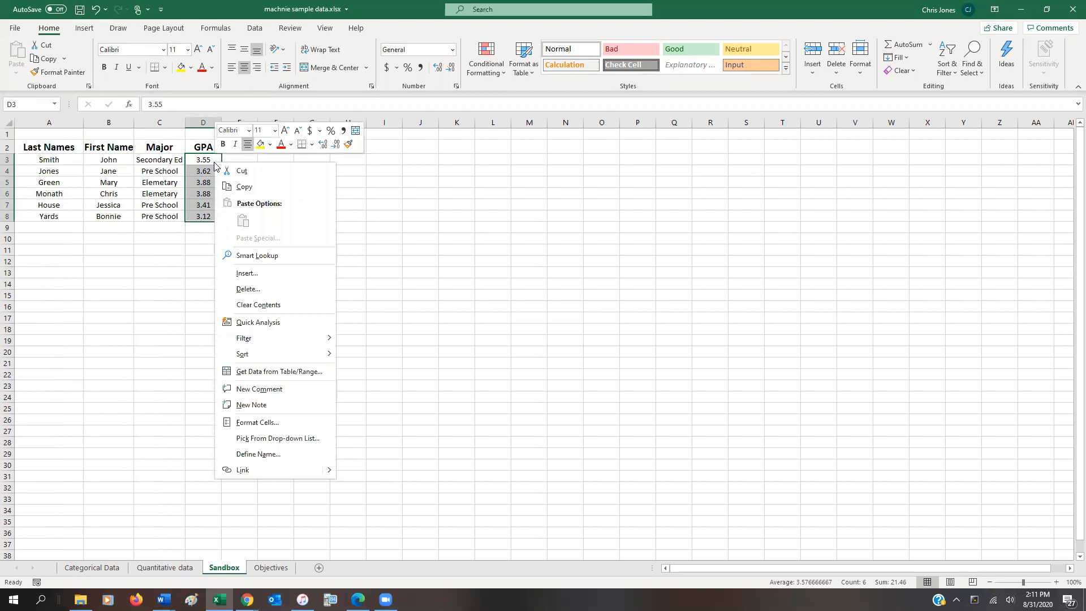
pyautogui.click(252, 426)
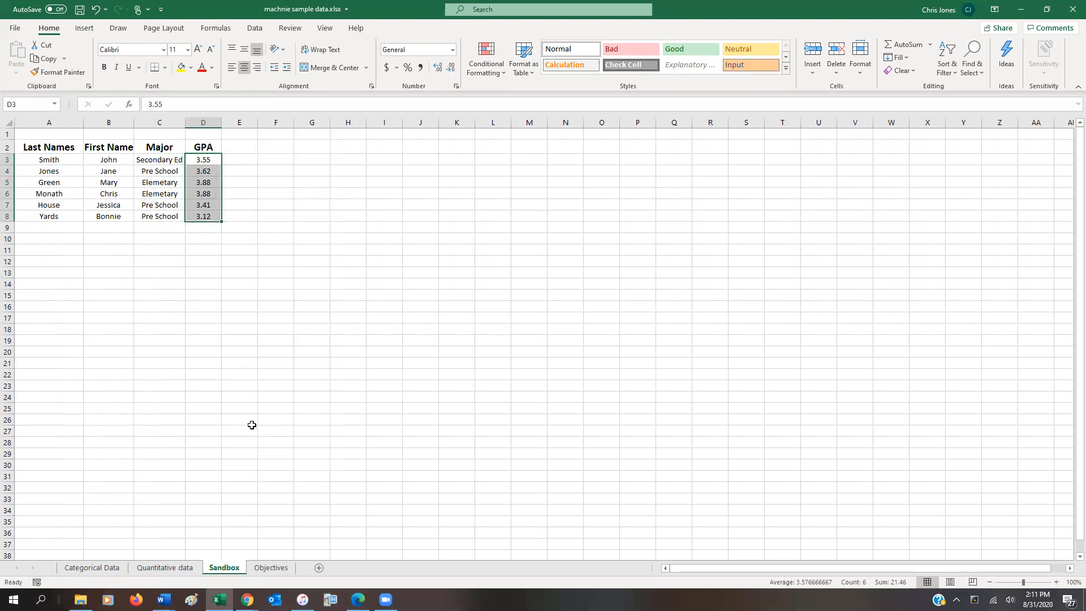
pyautogui.click(146, 341)
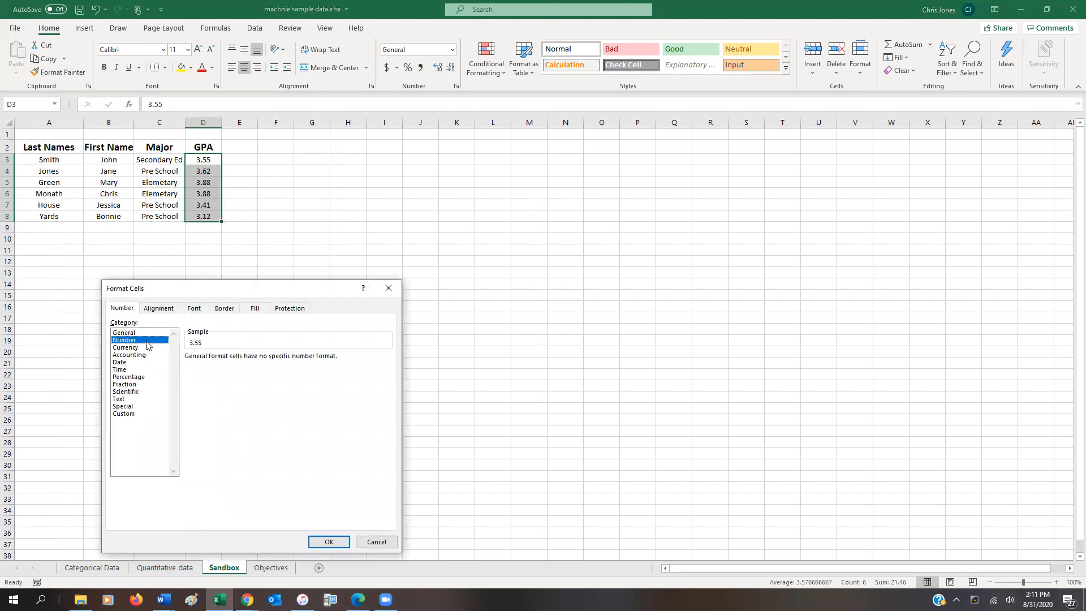
pyautogui.click(138, 334)
pyautogui.click(139, 341)
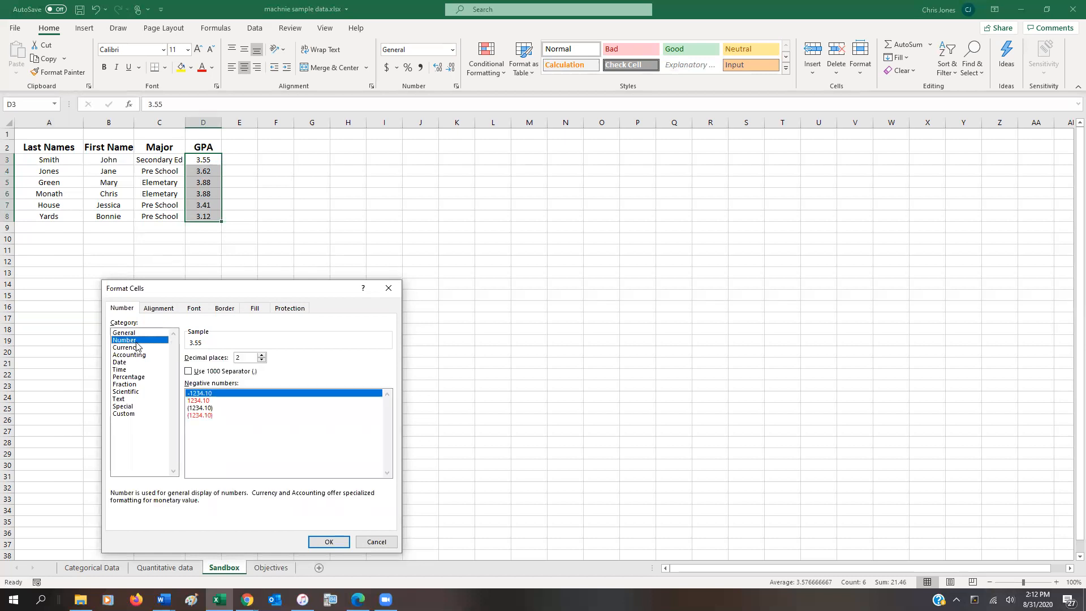
pyautogui.click(263, 359)
pyautogui.click(329, 549)
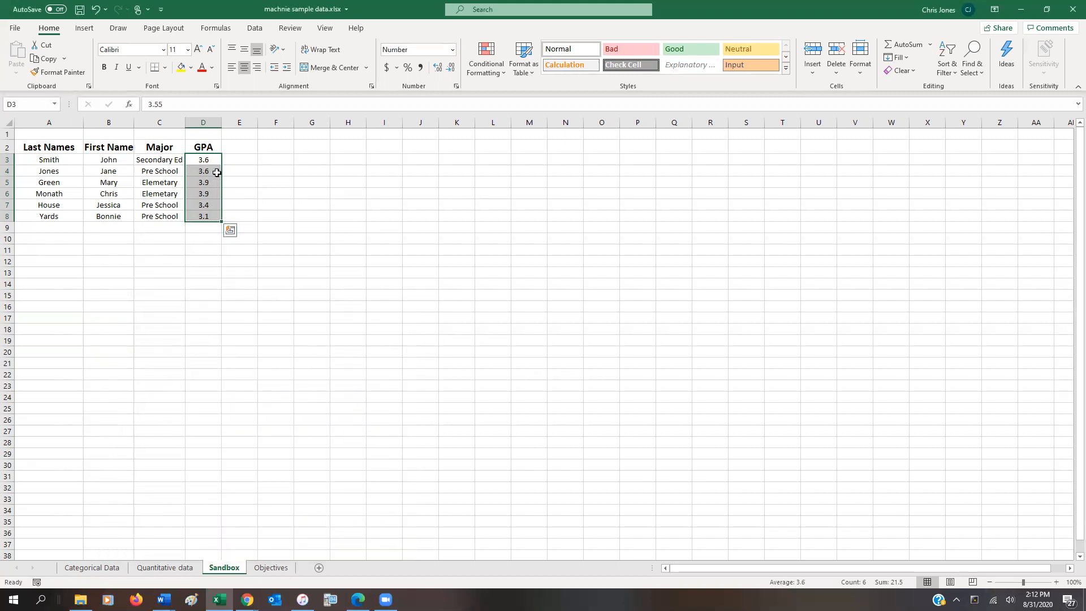
# Undo the number format change on the GPA values.
pyautogui.click(97, 10)
pyautogui.click(261, 209)
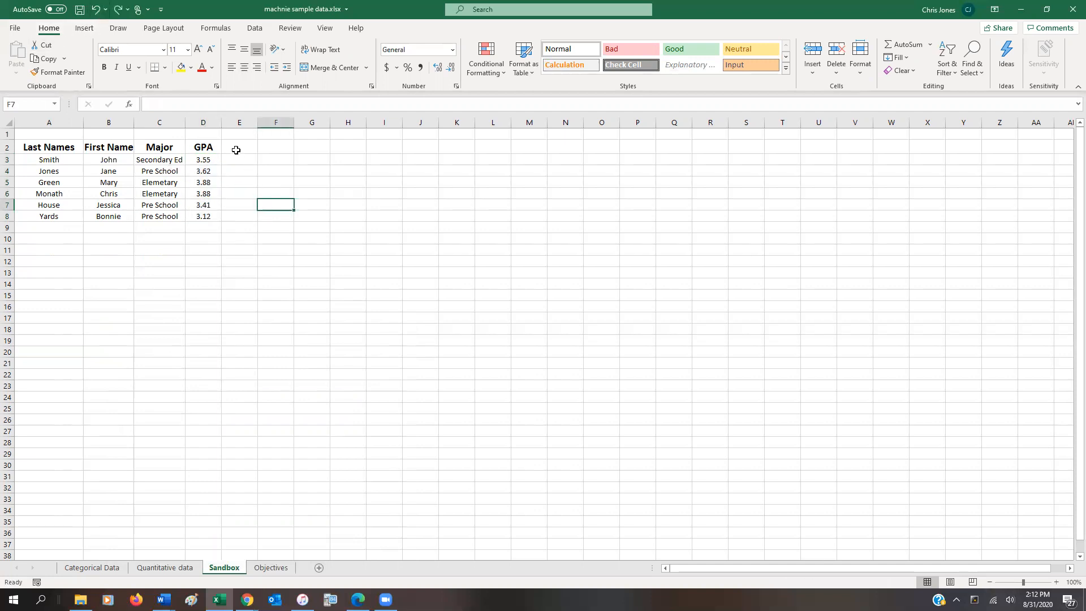
# Add the header Date Registered in E2 and widen column E to fit it.
pyautogui.click(236, 150)
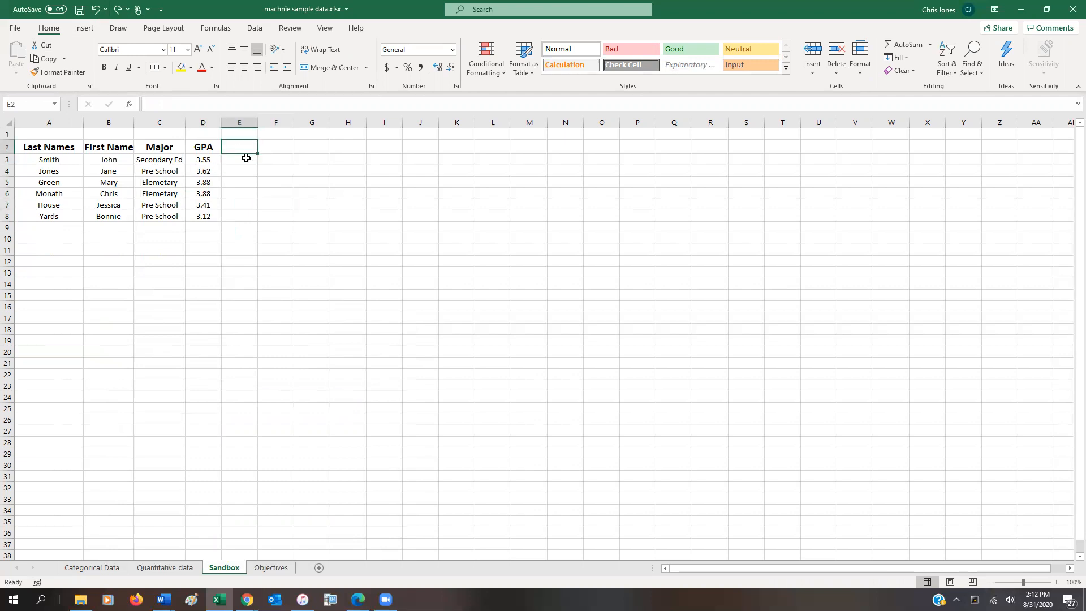
pyautogui.write('D')
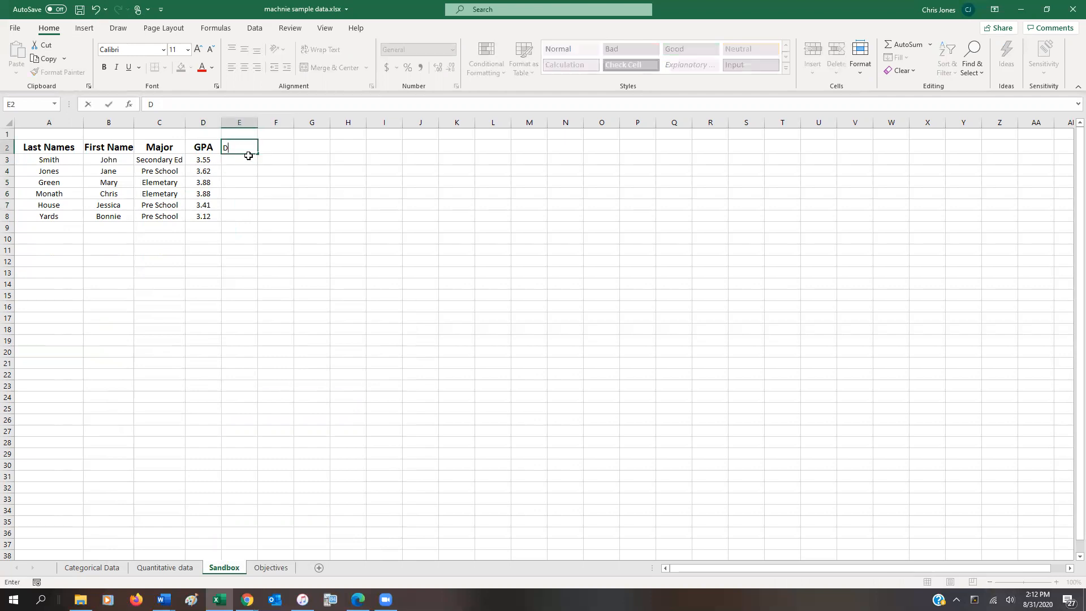
pyautogui.write('ate Registered')
pyautogui.press('Return')
pyautogui.click(244, 149)
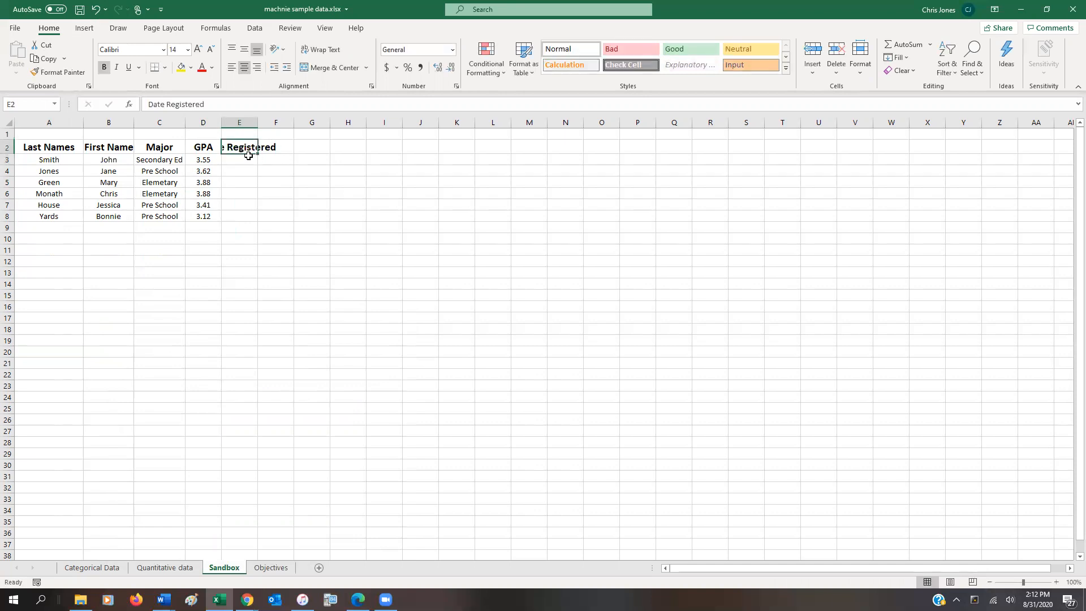
pyautogui.moveTo(258, 122); pyautogui.dragTo(314, 122)
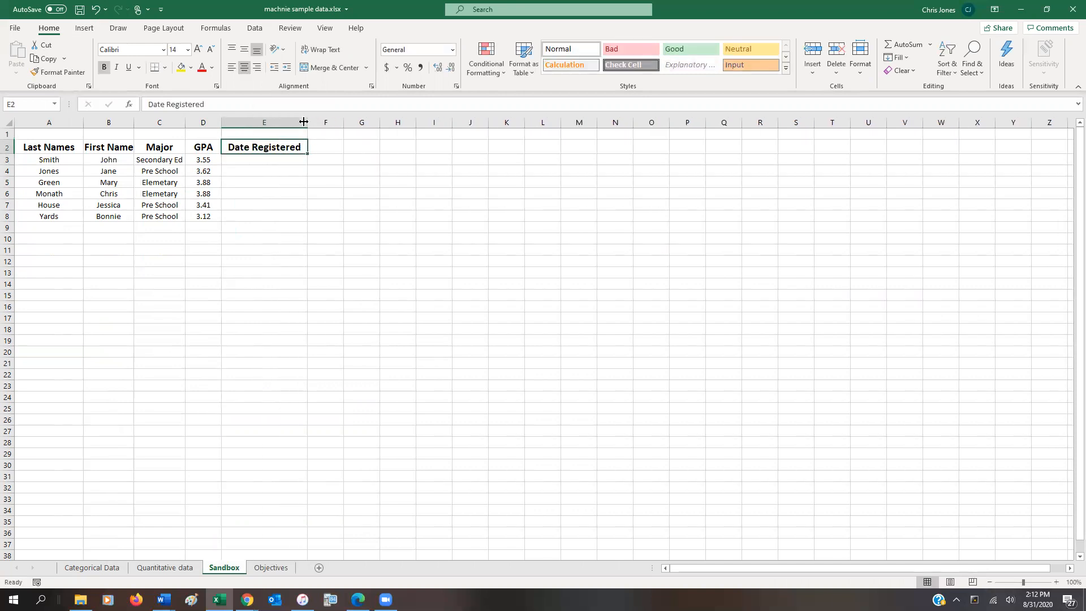
# Enter the registration date August 11, 2020 in cell E3.
pyautogui.click(267, 160)
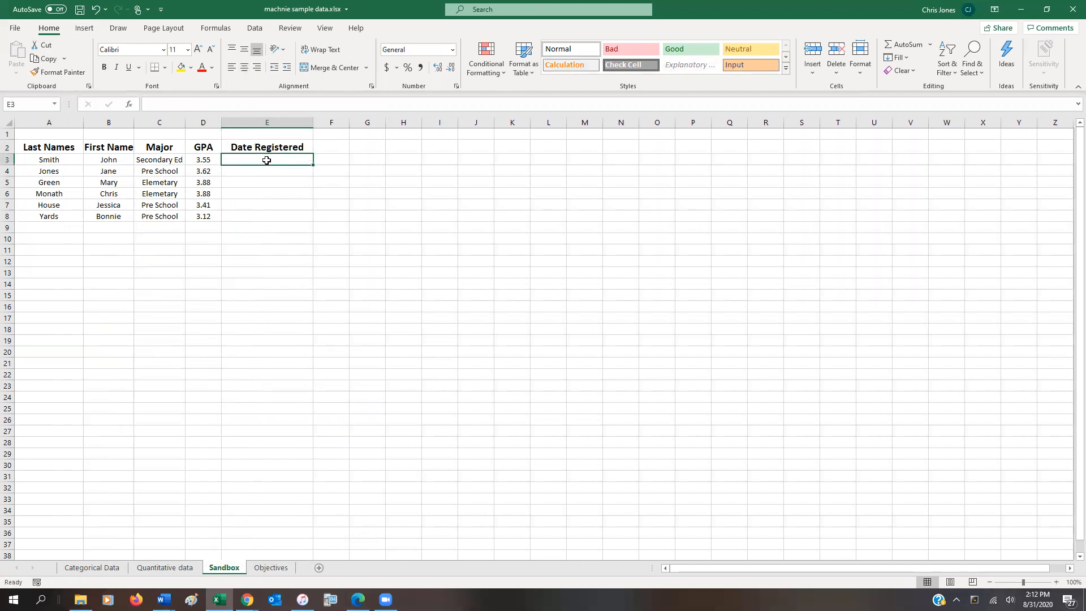
pyautogui.write('August 11, 2020')
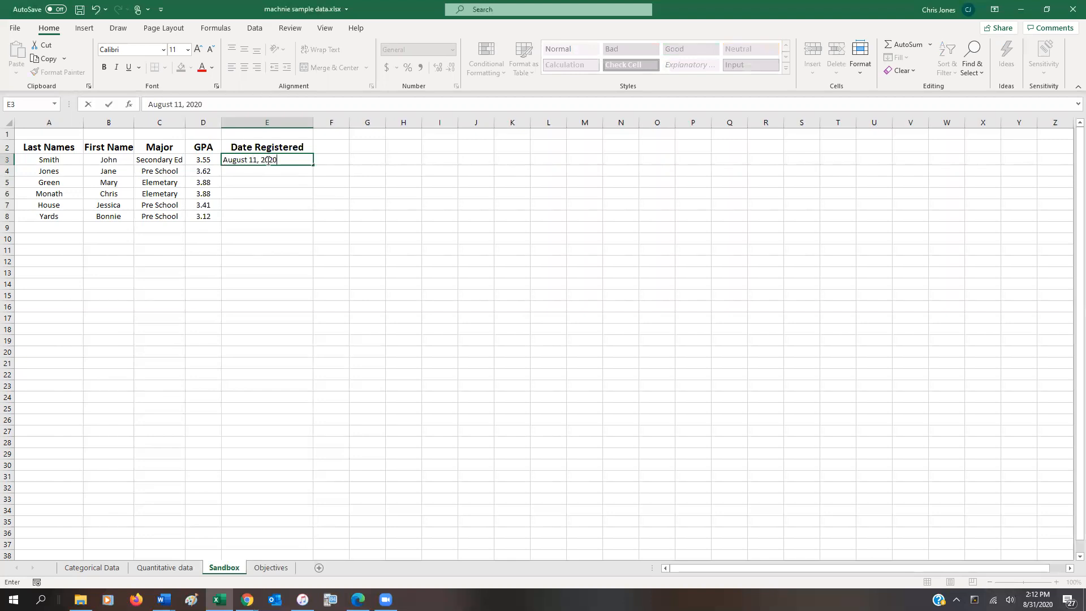
pyautogui.press('Return')
# Enter August 12 2020, without a comma, as the registration date in cell E4.
pyautogui.write('A')
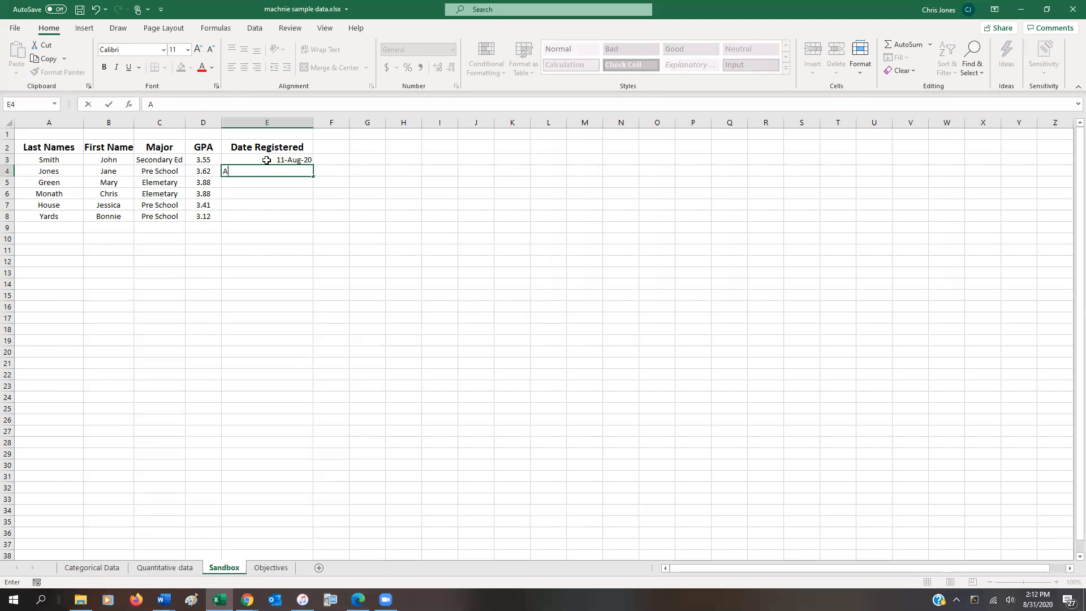
pyautogui.write('ugust 12 2020')
pyautogui.press('Return')
pyautogui.press('Up')
pyautogui.press('Down')
pyautogui.press('Up')
pyautogui.press('Down')
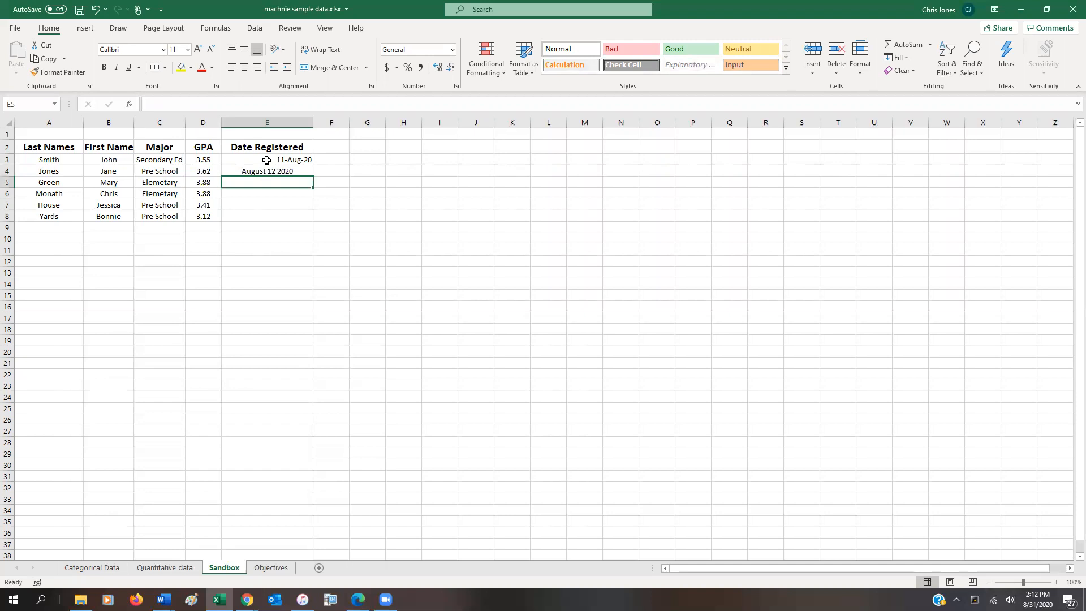
# Enter the registration dates August 1 2020 in E5 and August 11 2020 in E6.
pyautogui.write('August 1 2020')
pyautogui.press('Return')
pyautogui.write('Augu')
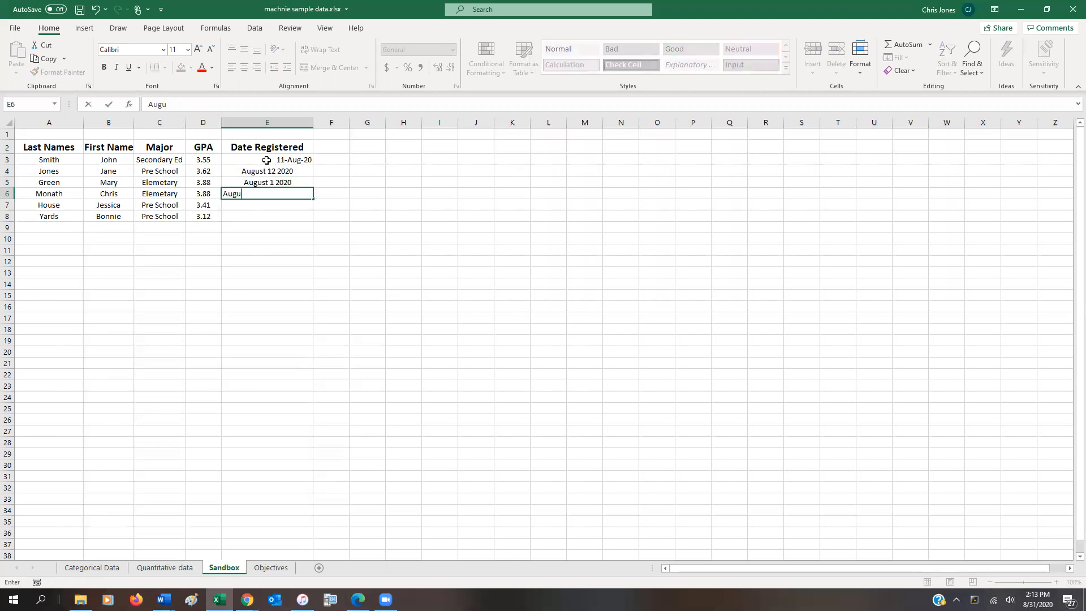
pyautogui.write('st 11 2020')
pyautogui.press('Return')
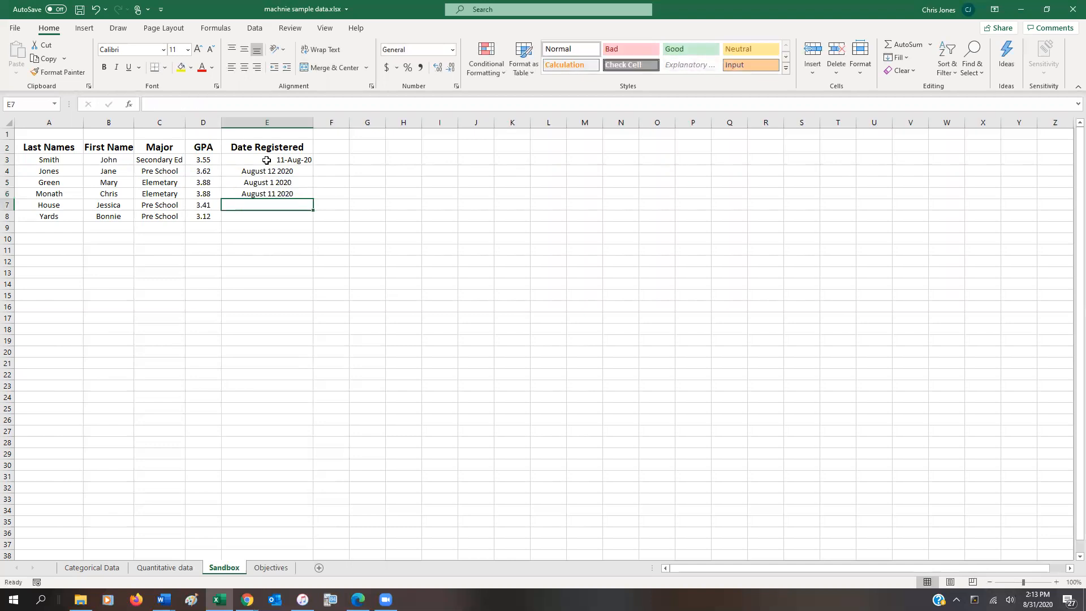
# Enter the registration dates Aug 21 2020 in E7 and August 15 2020 in E8.
pyautogui.write('Aug 21 2020')
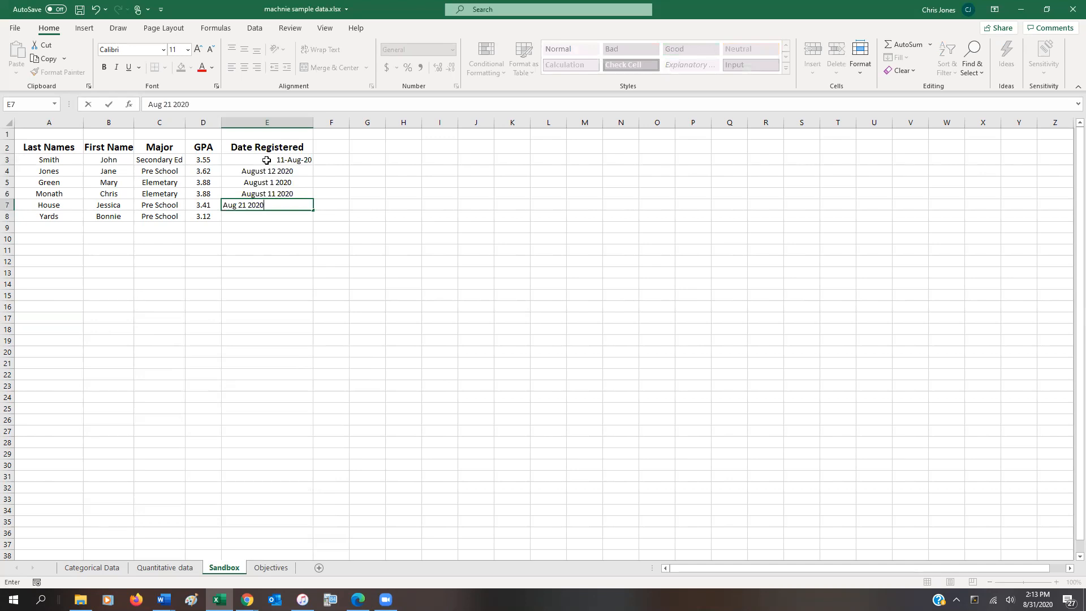
pyautogui.press('Return')
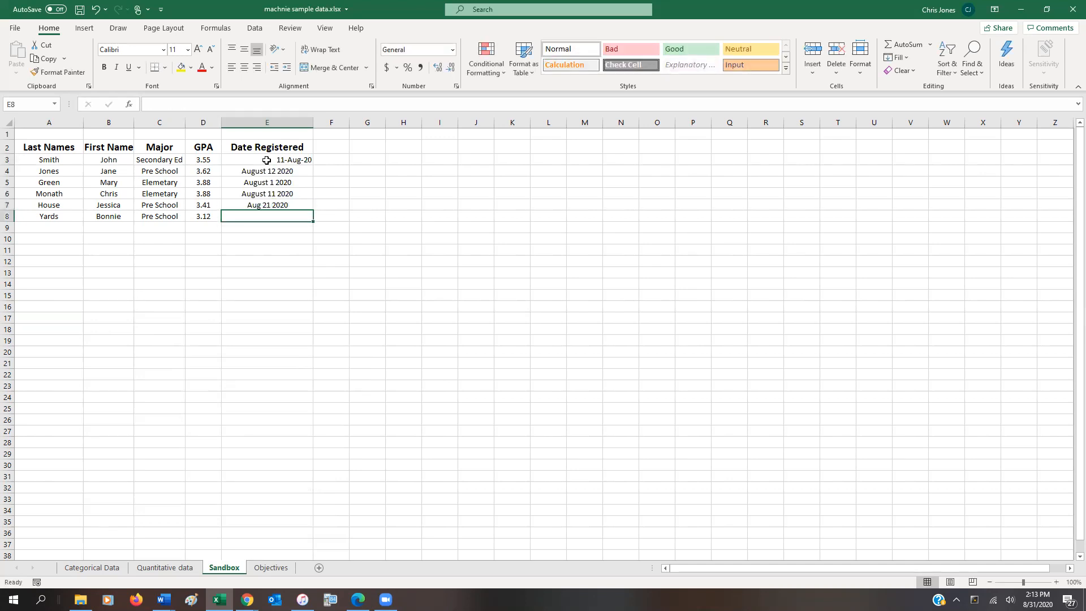
pyautogui.write('Aug')
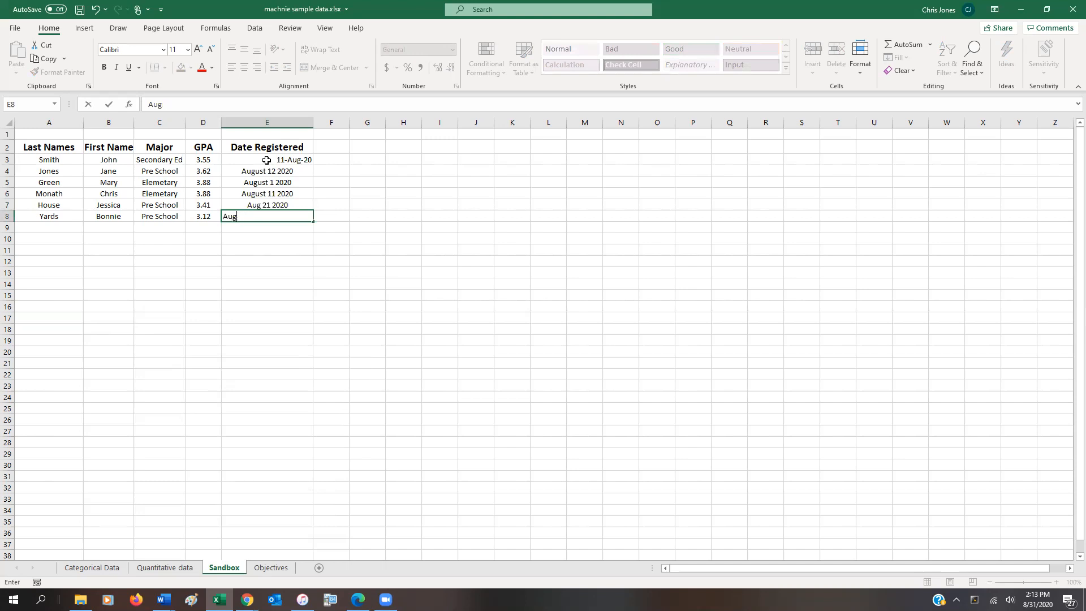
pyautogui.write('isust 152 2020')
pyautogui.press('Return')
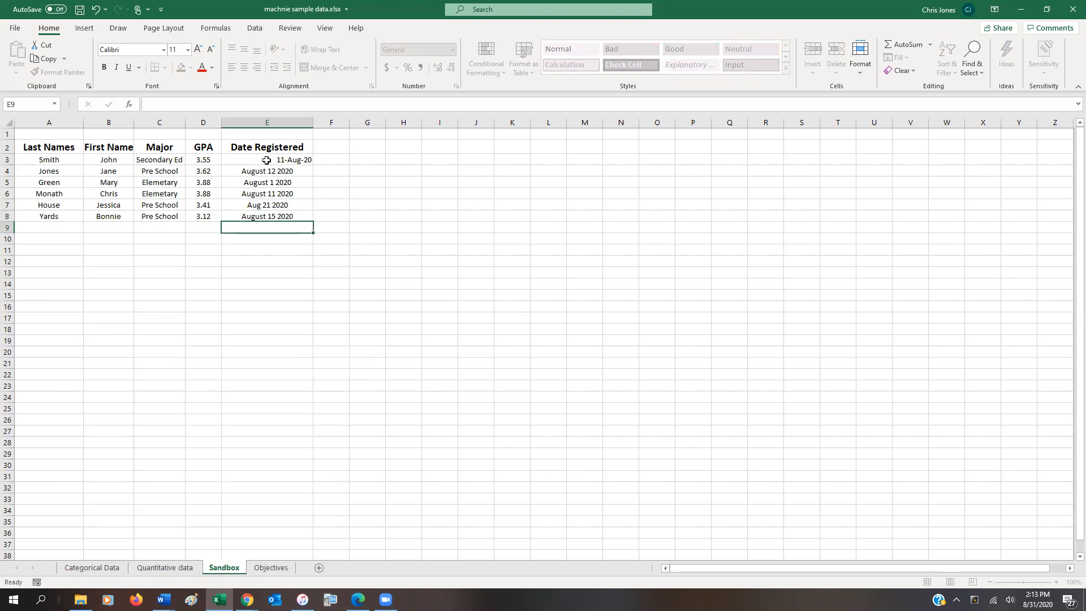
# Format the registration dates in E3 to E8 with the Date type 3/14/12.
pyautogui.moveTo(283, 161); pyautogui.dragTo(285, 217)
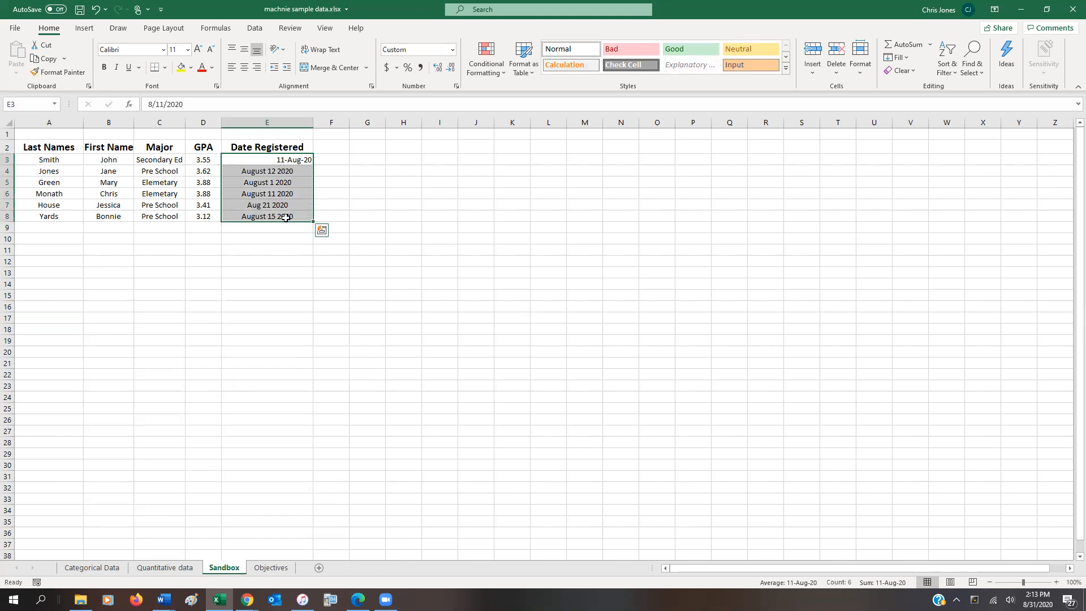
pyautogui.rightClick(287, 217)
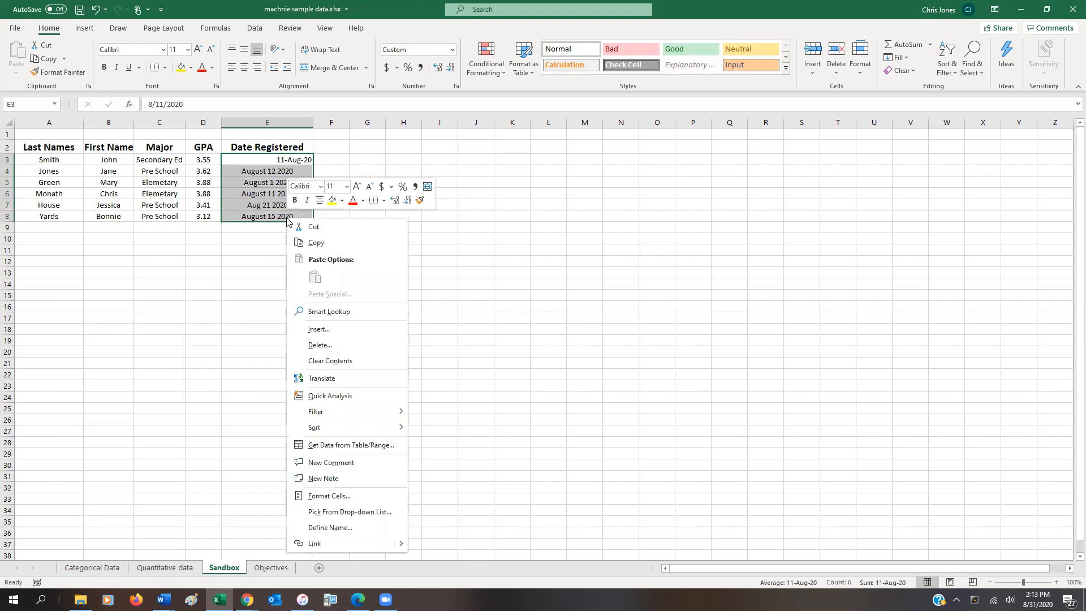
pyautogui.click(337, 496)
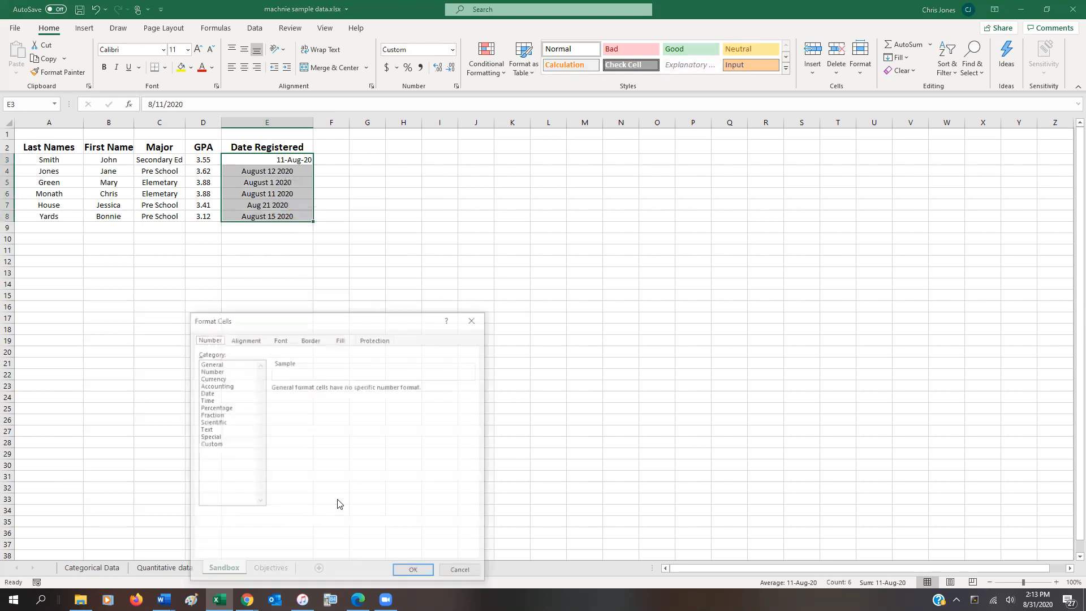
pyautogui.click(207, 394)
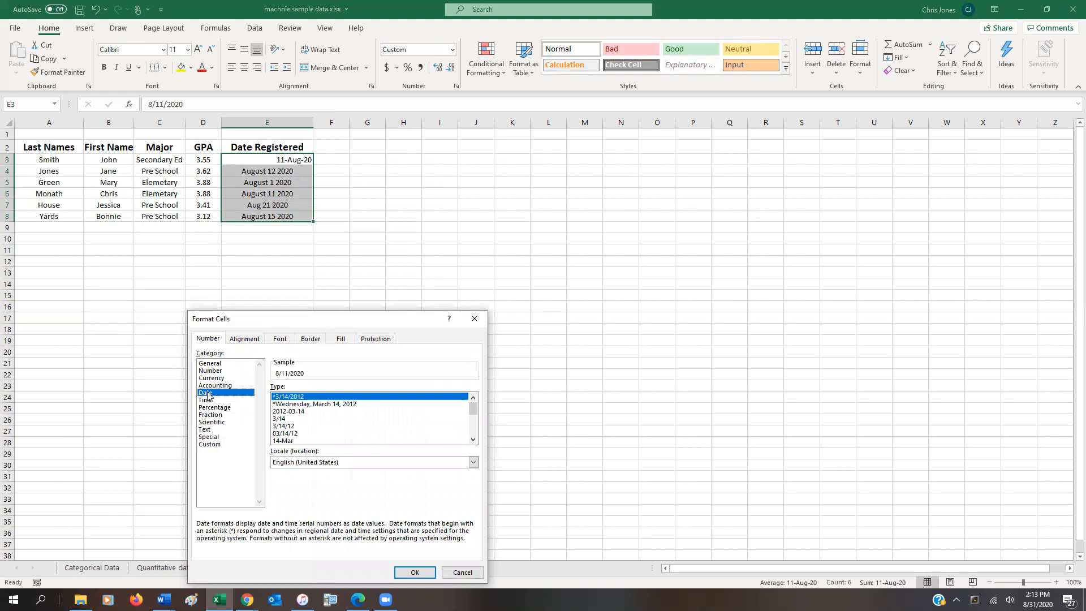
pyautogui.click(304, 405)
pyautogui.click(305, 411)
pyautogui.click(289, 418)
pyautogui.click(292, 413)
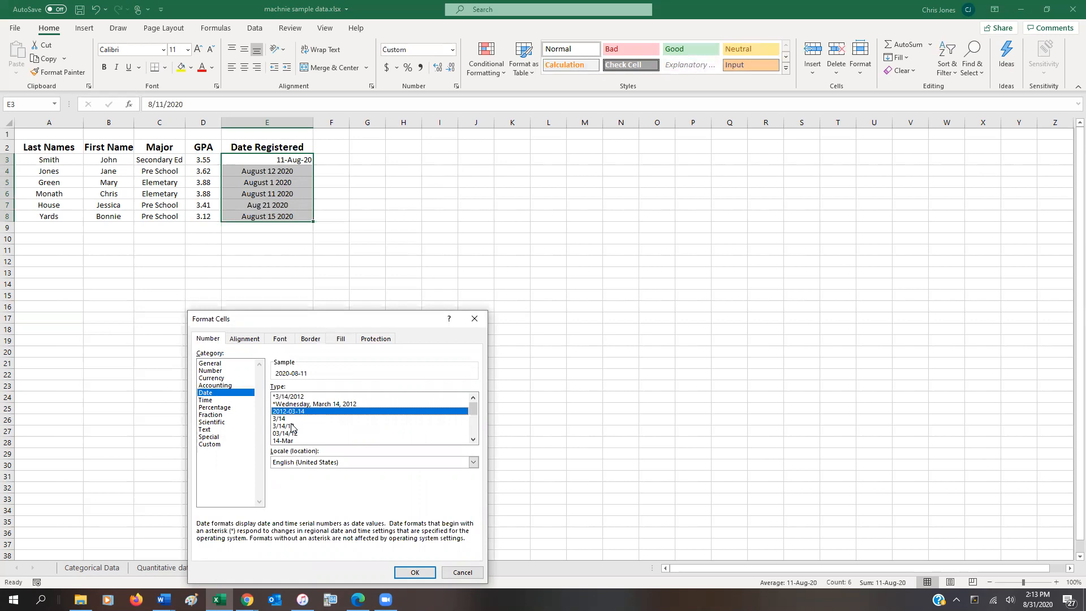
pyautogui.click(295, 428)
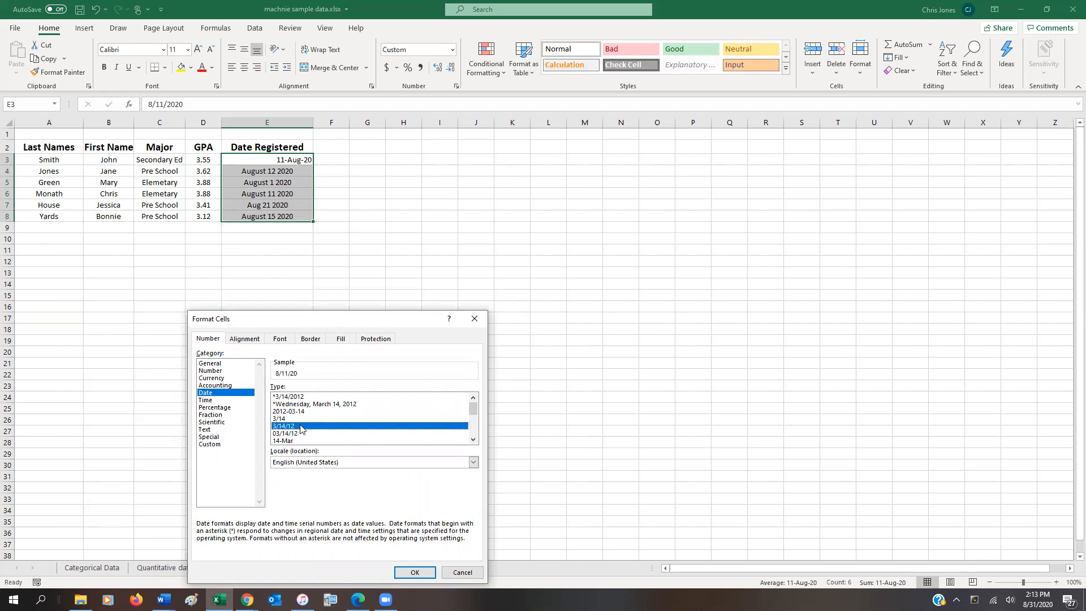
pyautogui.click(419, 573)
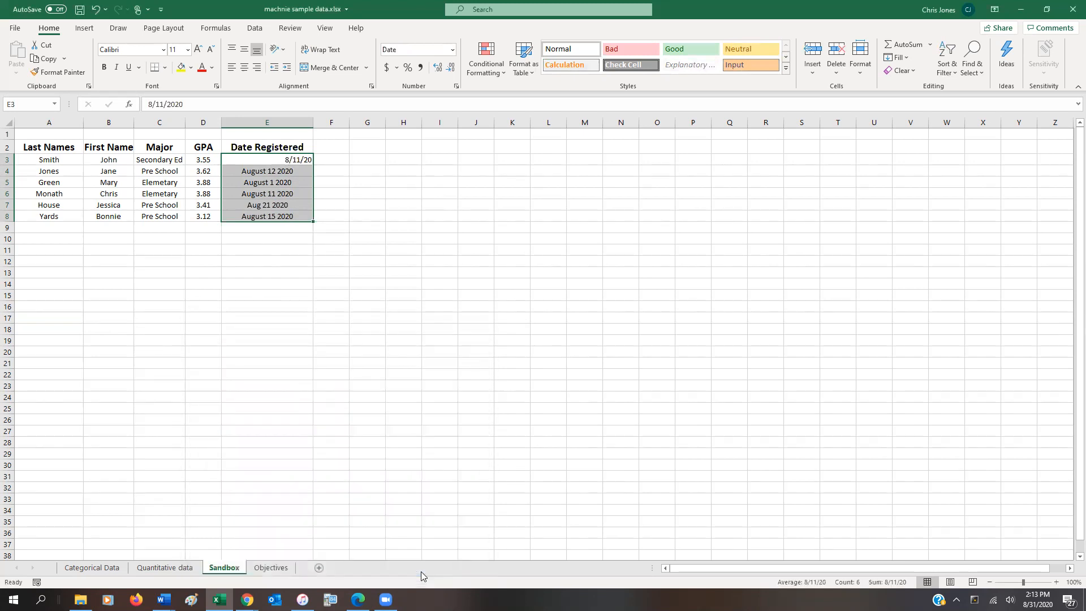
# Replace the text date in E4 with 8/12/20.
pyautogui.click(303, 161)
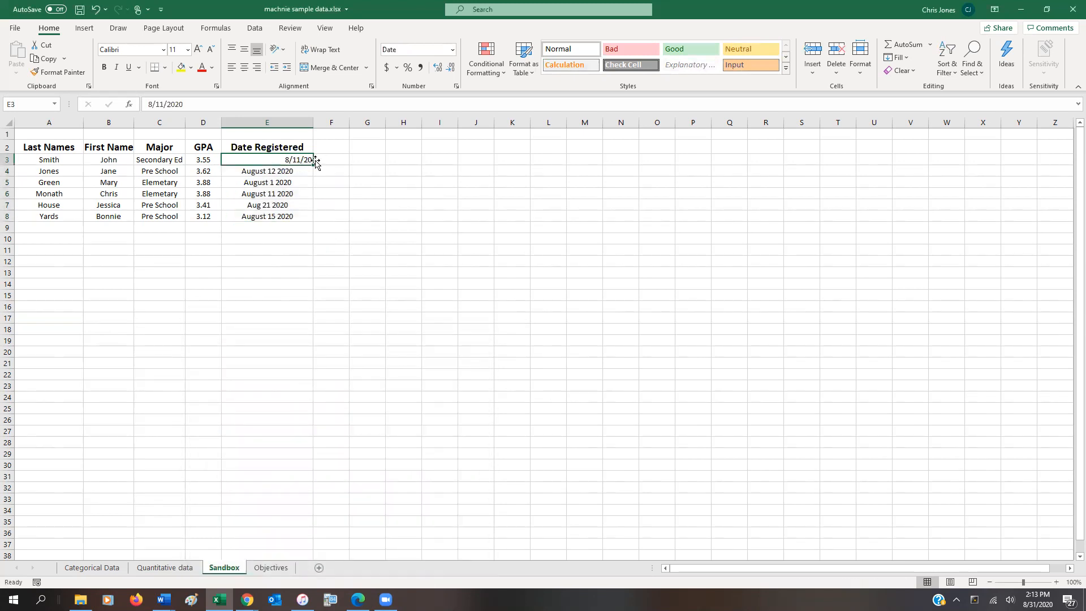
pyautogui.click(295, 172)
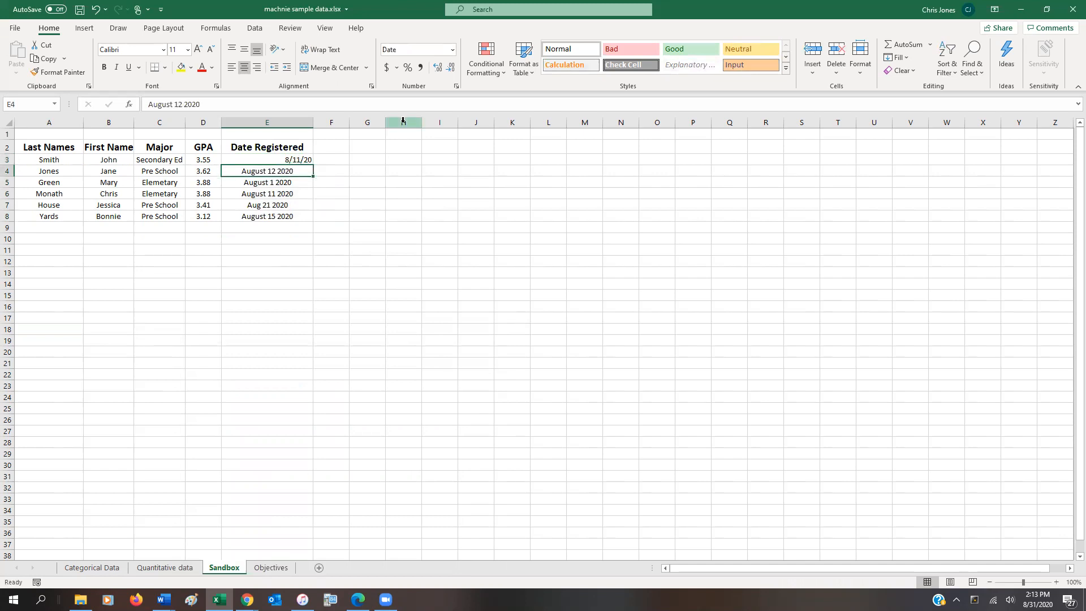
pyautogui.write('8/12/0')
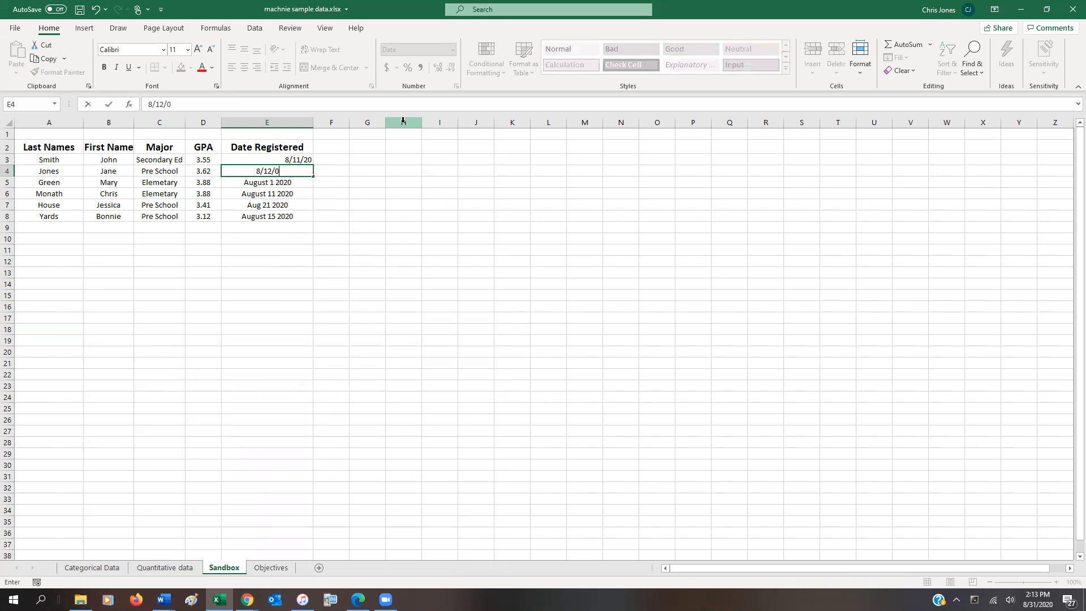
pyautogui.press('BackSpace')
pyautogui.write('20')
pyautogui.press('Return')
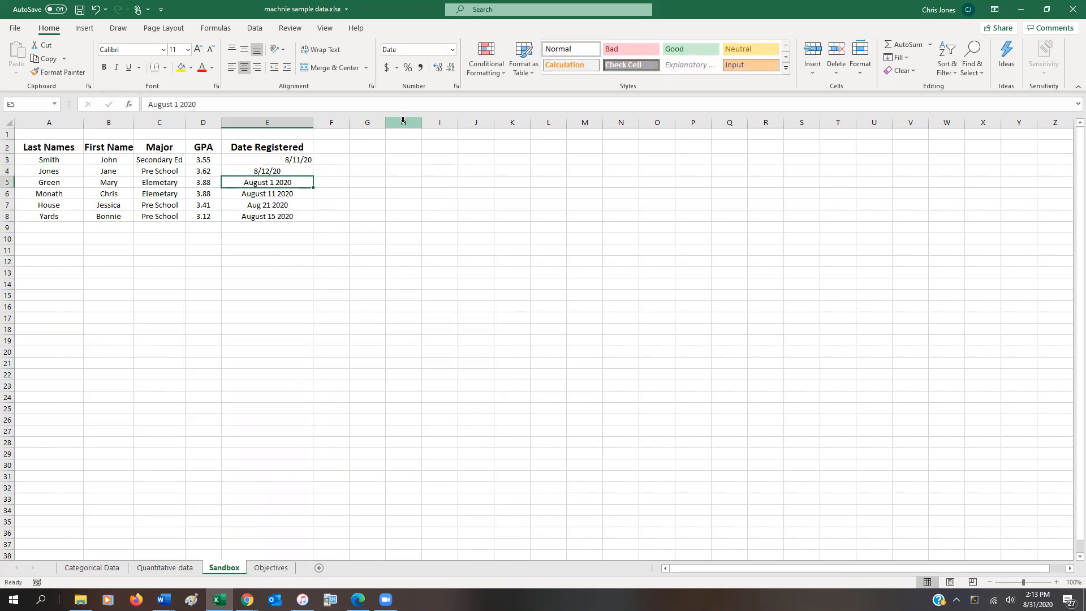
# Replace the text dates with 8/12/20 in E5 and 8/11/20 in E6.
pyautogui.write('8/12/')
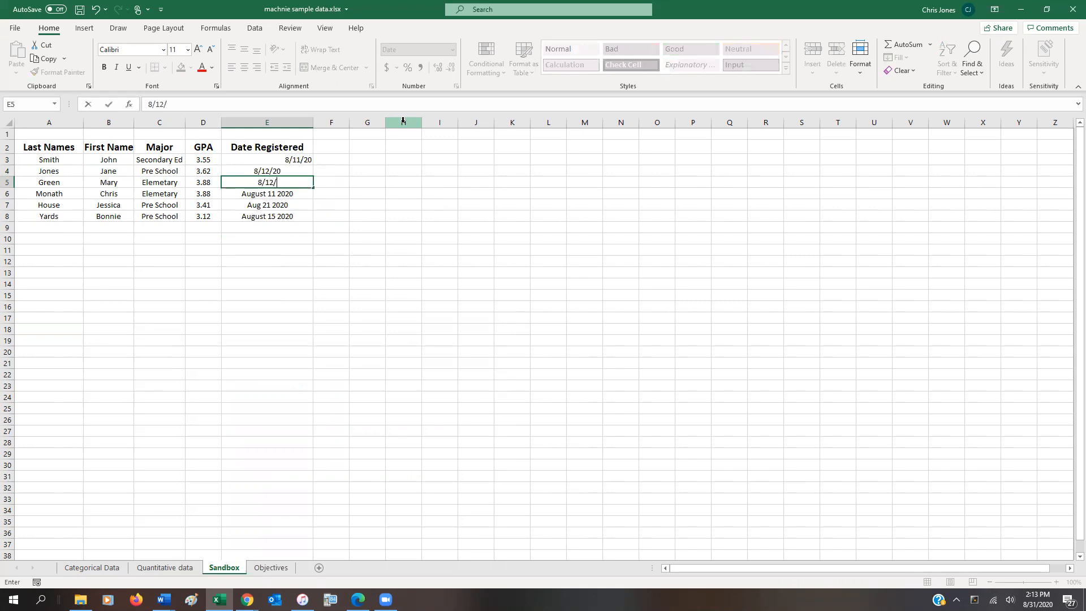
pyautogui.write('20')
pyautogui.press('Return')
pyautogui.press('alt')
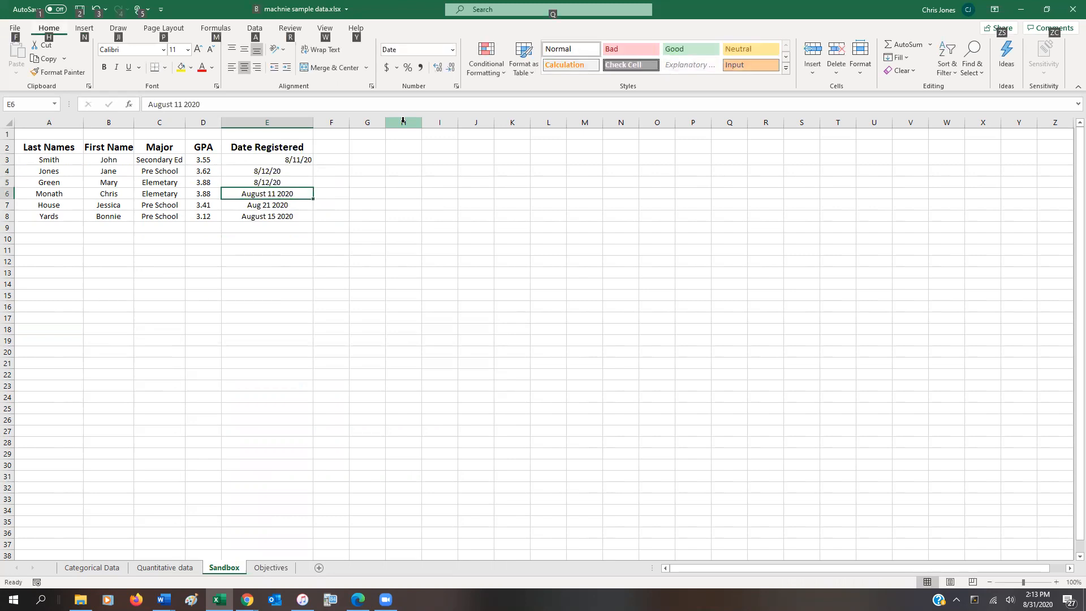
pyautogui.press('alt')
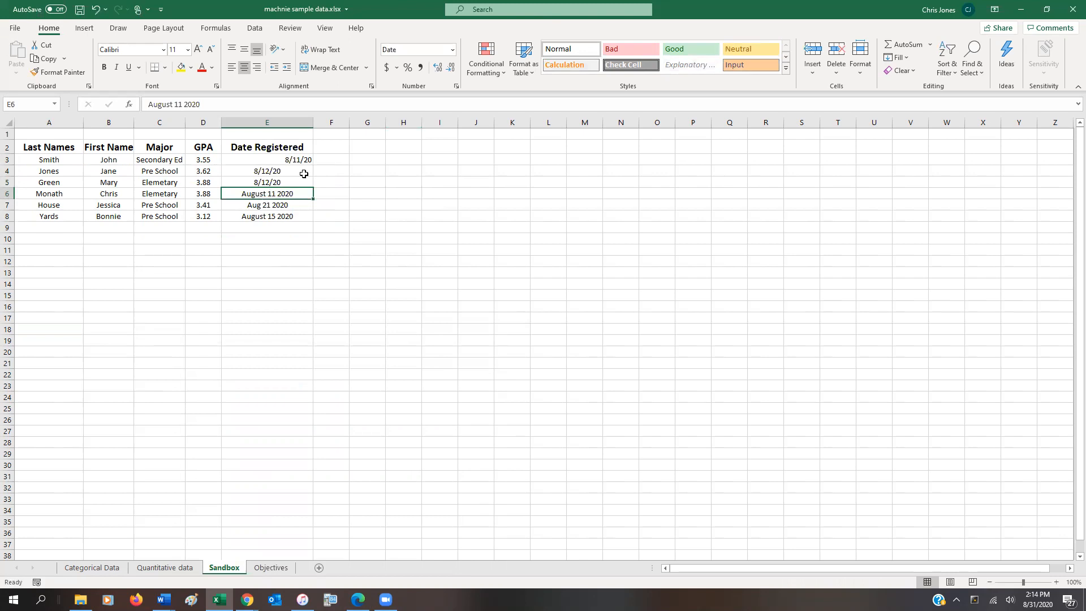
pyautogui.write('8/11/20')
pyautogui.press('Return')
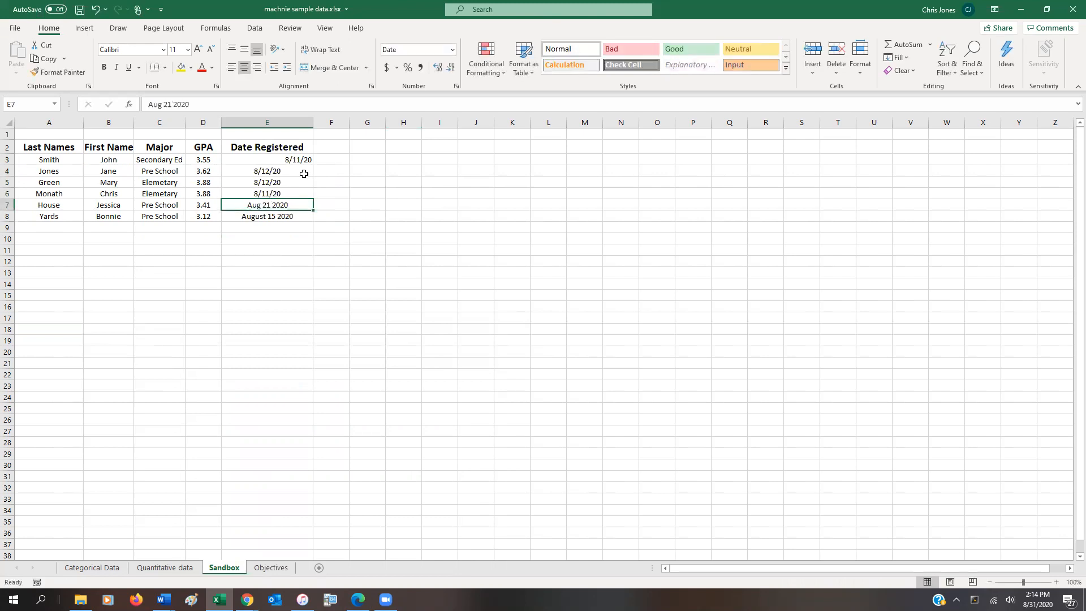
# Replace the text dates with 8/21/20 in E7 and 8/15/20 in E8.
pyautogui.write('8/21/20')
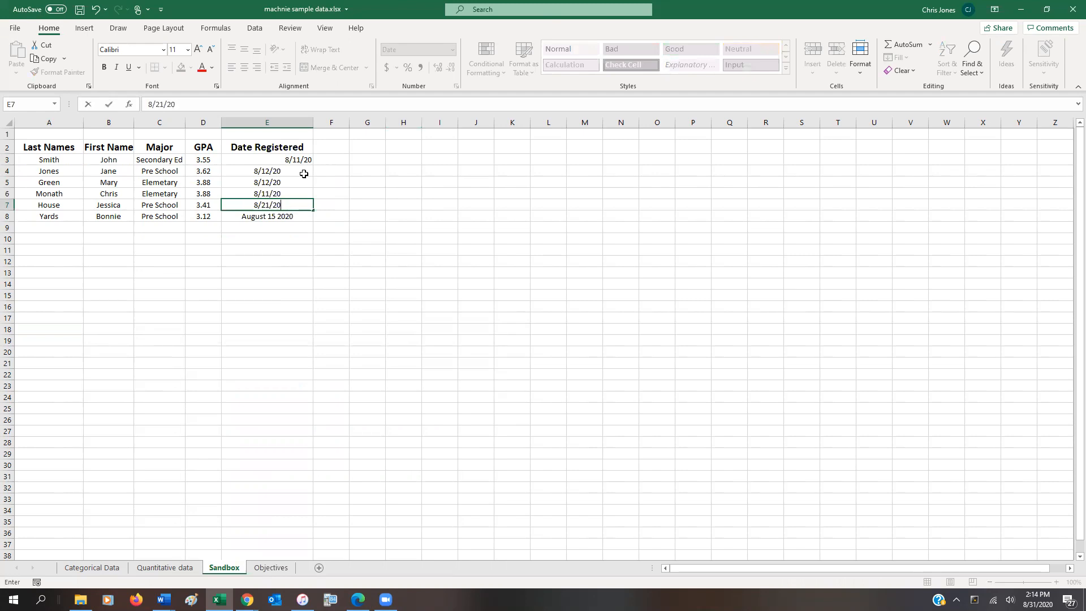
pyautogui.press('Return')
pyautogui.press('alt')
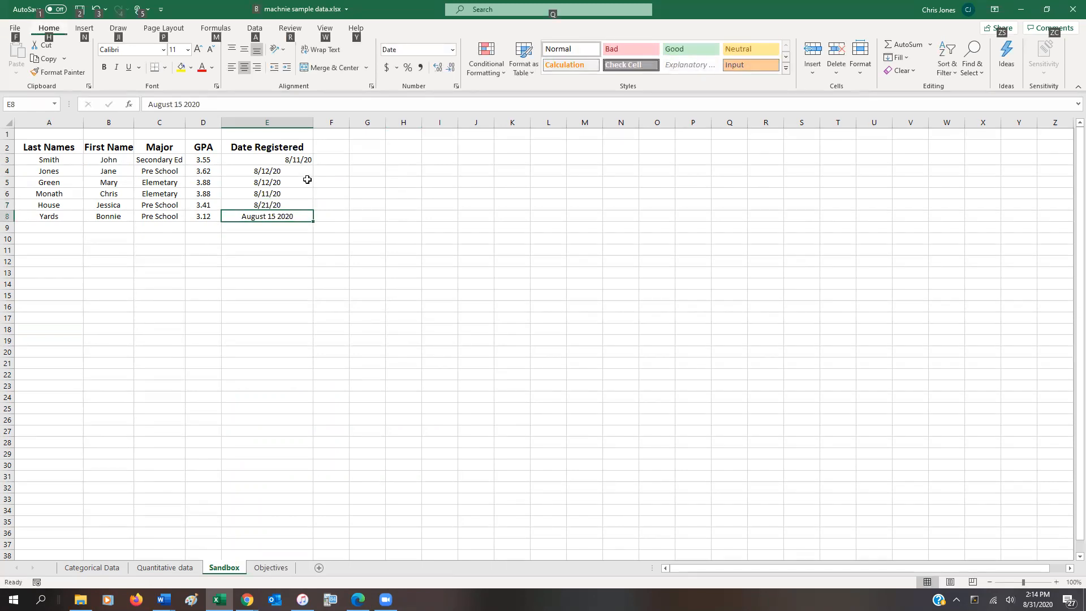
pyautogui.click(272, 212)
pyautogui.write('8/')
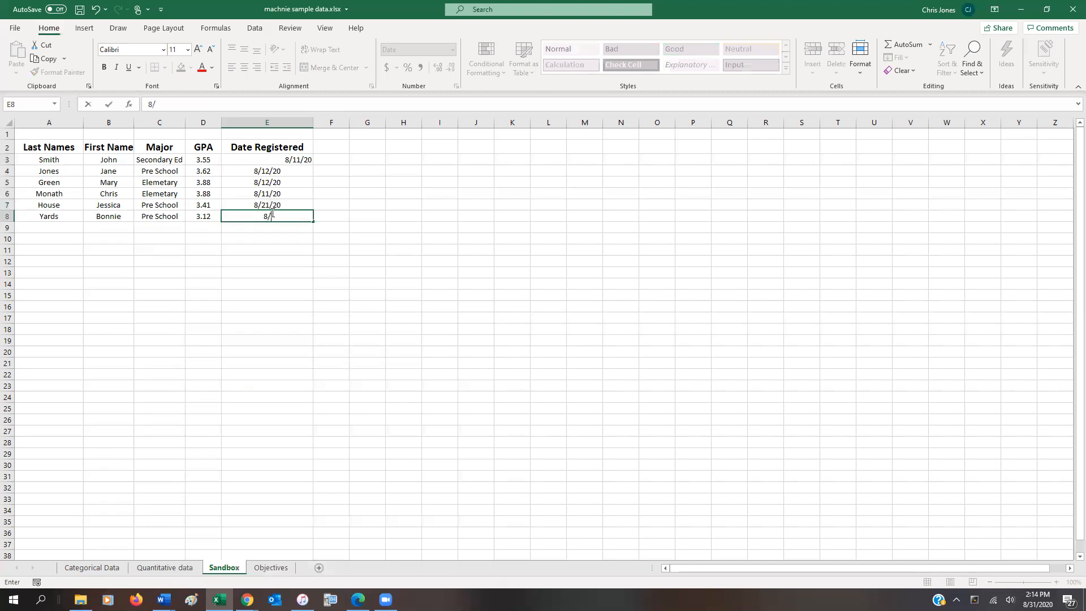
pyautogui.write('15/20')
pyautogui.press('Return')
pyautogui.write('1')
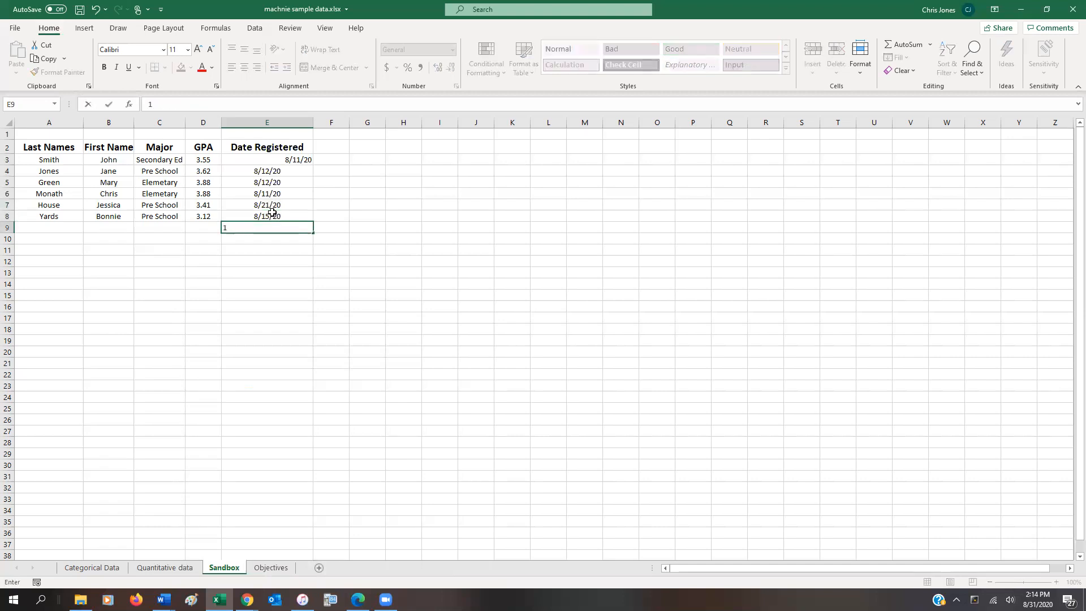
pyautogui.press('Escape')
# Change the date format of E3 to E8 to the month/day type 3/14.
pyautogui.press('Up')
pyautogui.press('Up')
pyautogui.press('Up')
pyautogui.press('Up')
pyautogui.press('Up')
pyautogui.press('Up')
pyautogui.hotkey('shift', 'Down')
pyautogui.hotkey('shift', 'Down')
pyautogui.hotkey('shift', 'Down')
pyautogui.hotkey('shift', 'Down')
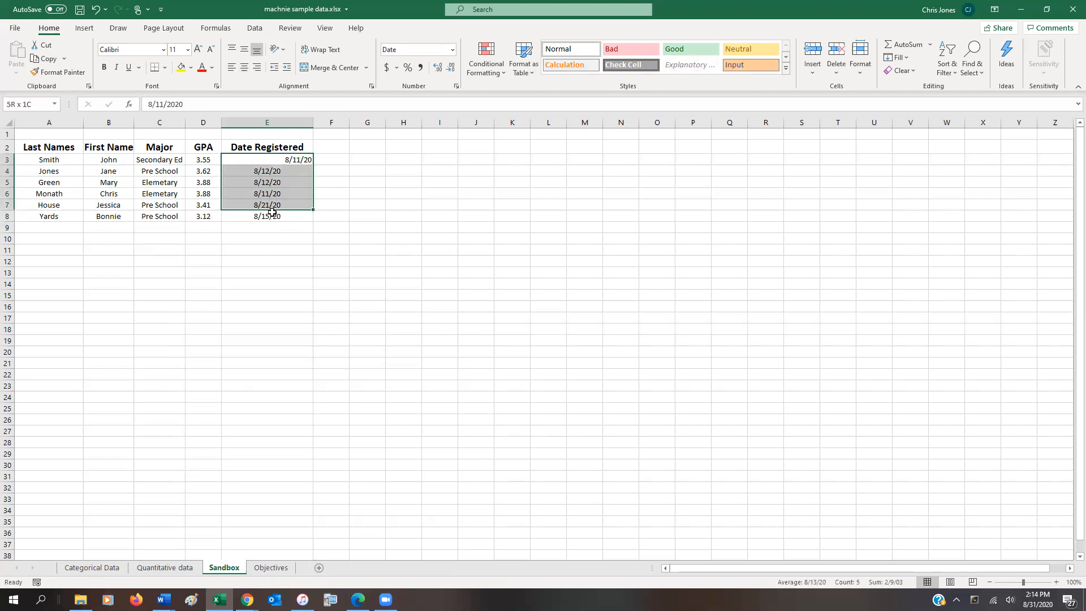
pyautogui.hotkey('shift', 'Down')
pyautogui.rightClick(273, 214)
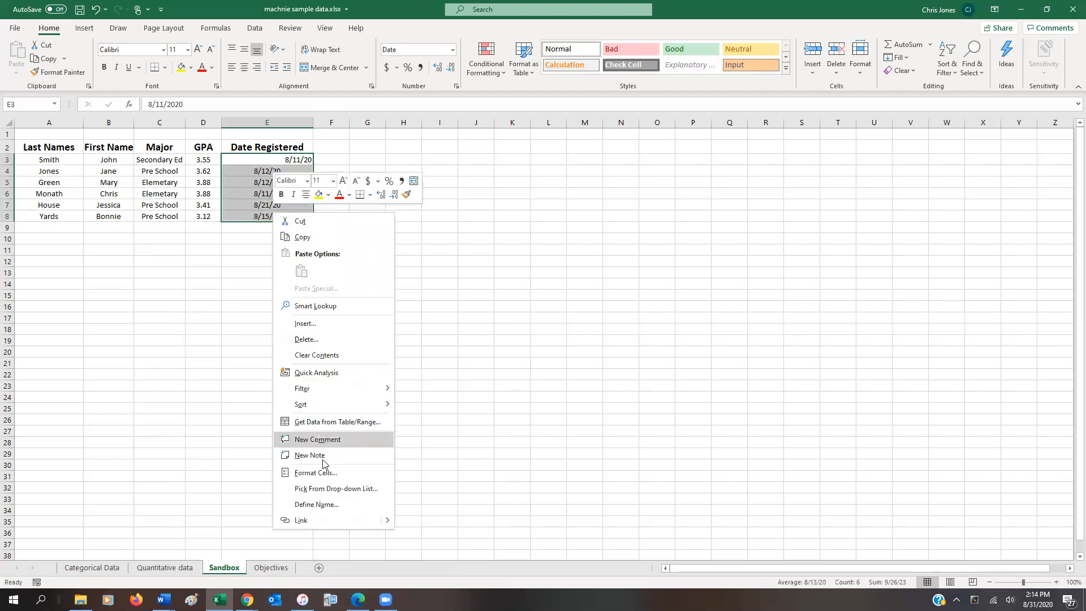
pyautogui.click(313, 472)
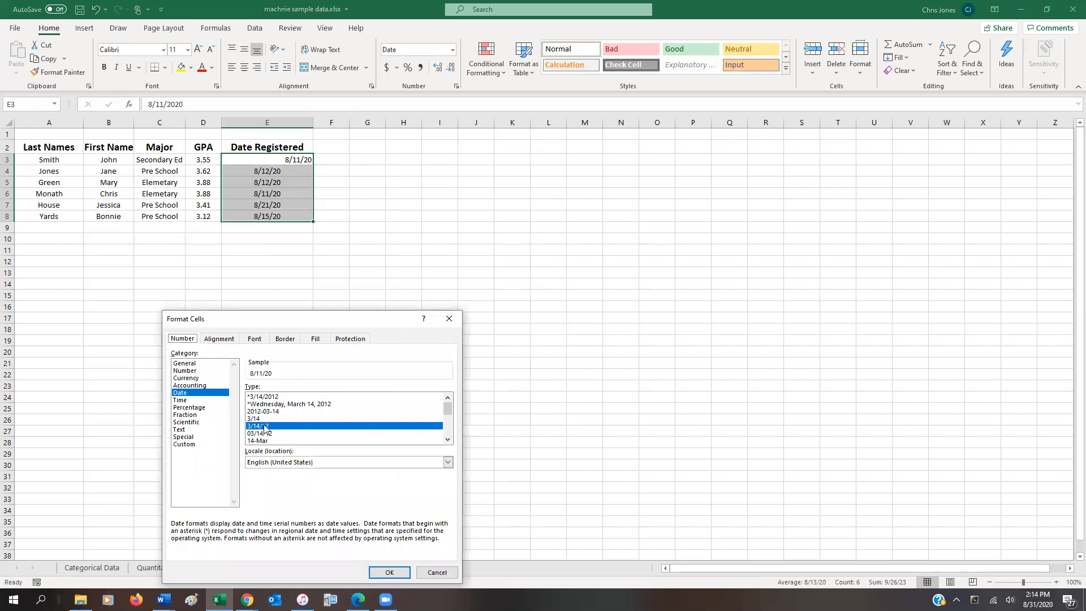
pyautogui.click(262, 419)
pyautogui.click(388, 573)
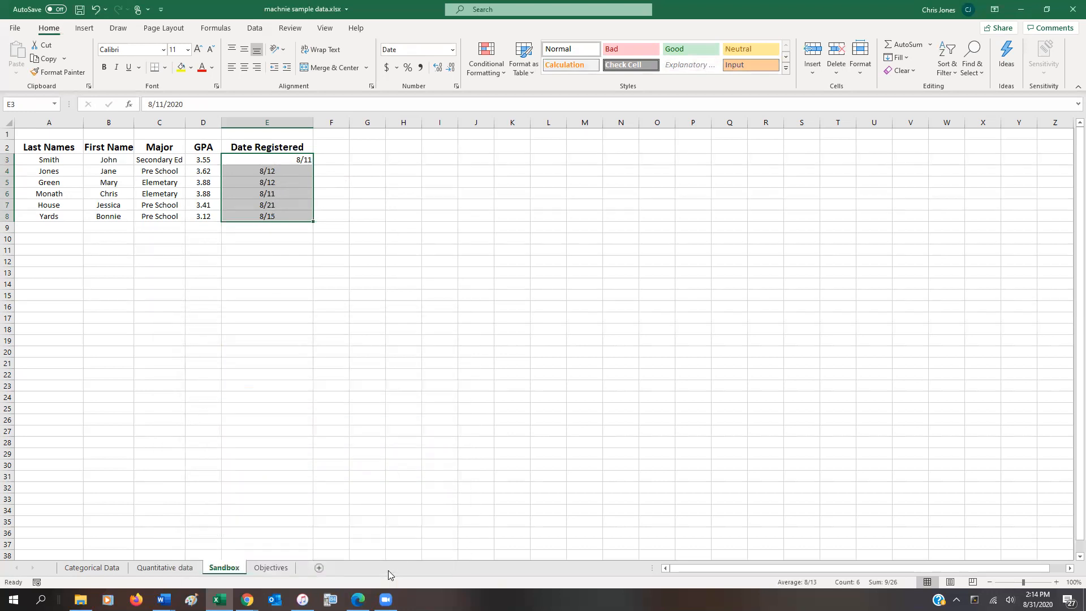
# Change the date format of E3 to E8 to the type *3/14/2012 and center the dates in their cells.
pyautogui.moveTo(285, 160); pyautogui.dragTo(286, 218)
pyautogui.rightClick(288, 188)
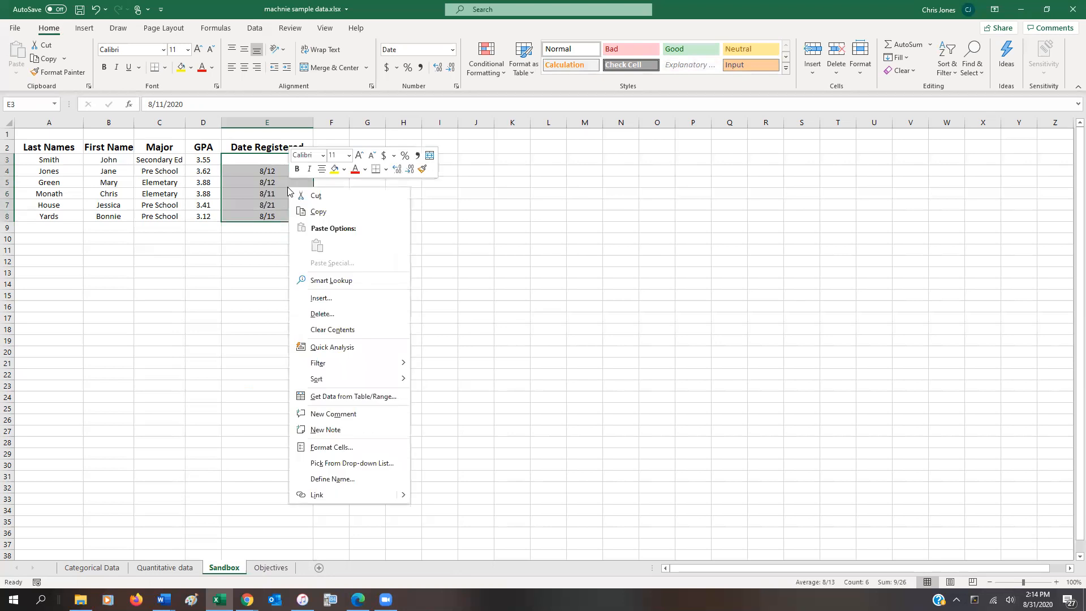
pyautogui.click(328, 448)
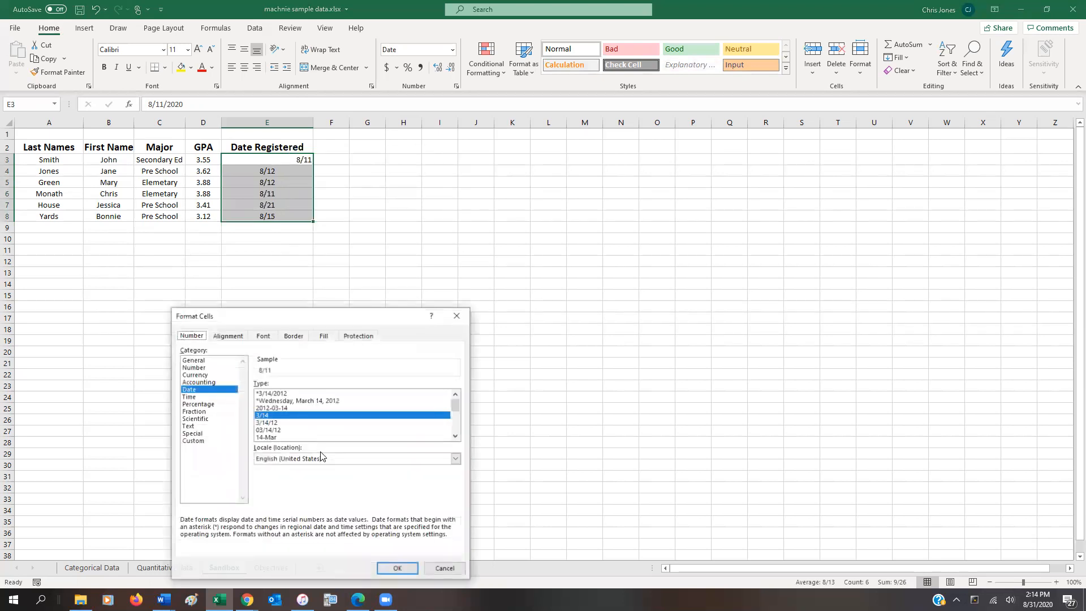
pyautogui.click(300, 393)
pyautogui.click(390, 569)
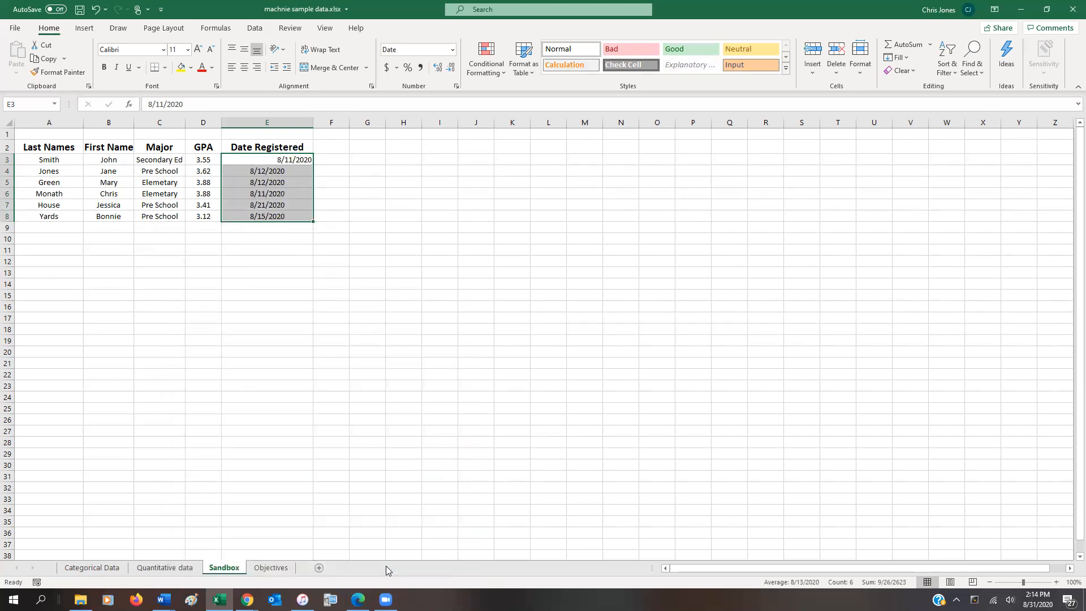
pyautogui.click(243, 70)
pyautogui.click(290, 275)
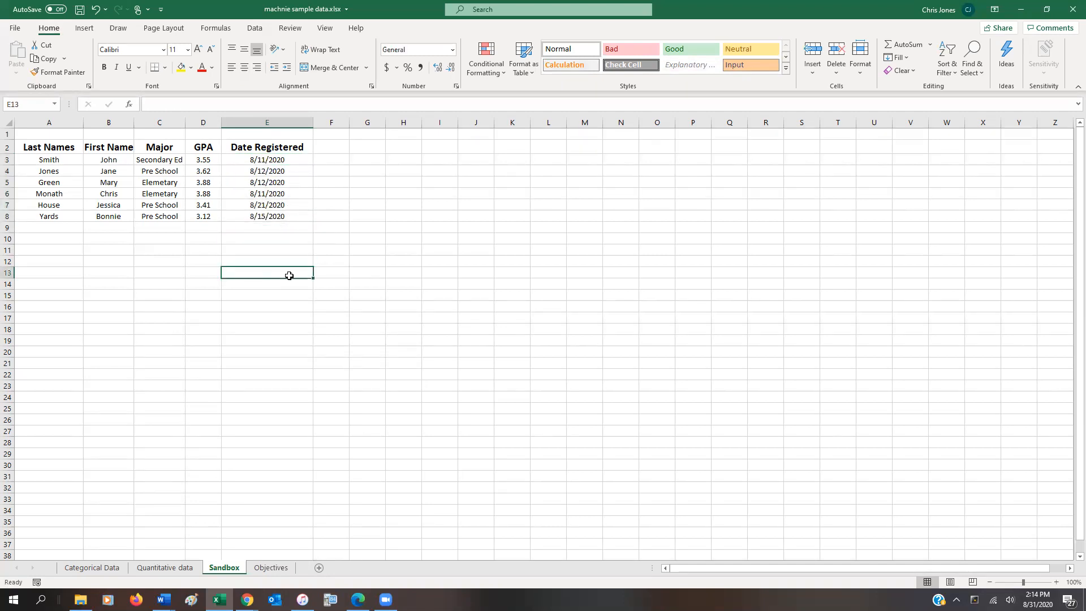
# Sort the student table A2 to E8 by Last Names on cell values from A to Z.
pyautogui.moveTo(49, 148); pyautogui.dragTo(203, 171)
pyautogui.moveTo(247, 200); pyautogui.dragTo(268, 218)
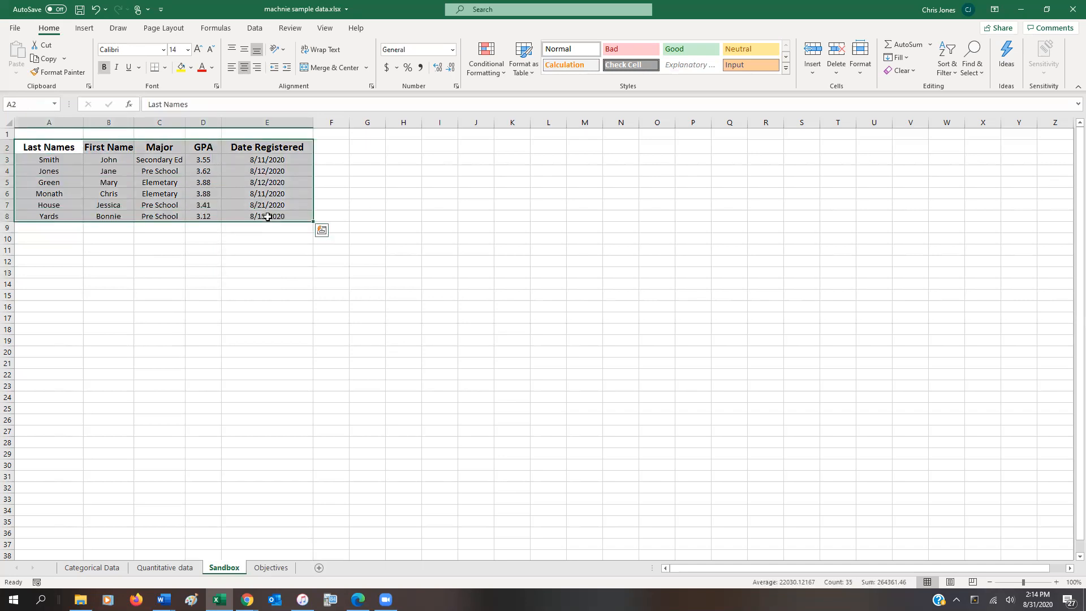
pyautogui.click(255, 29)
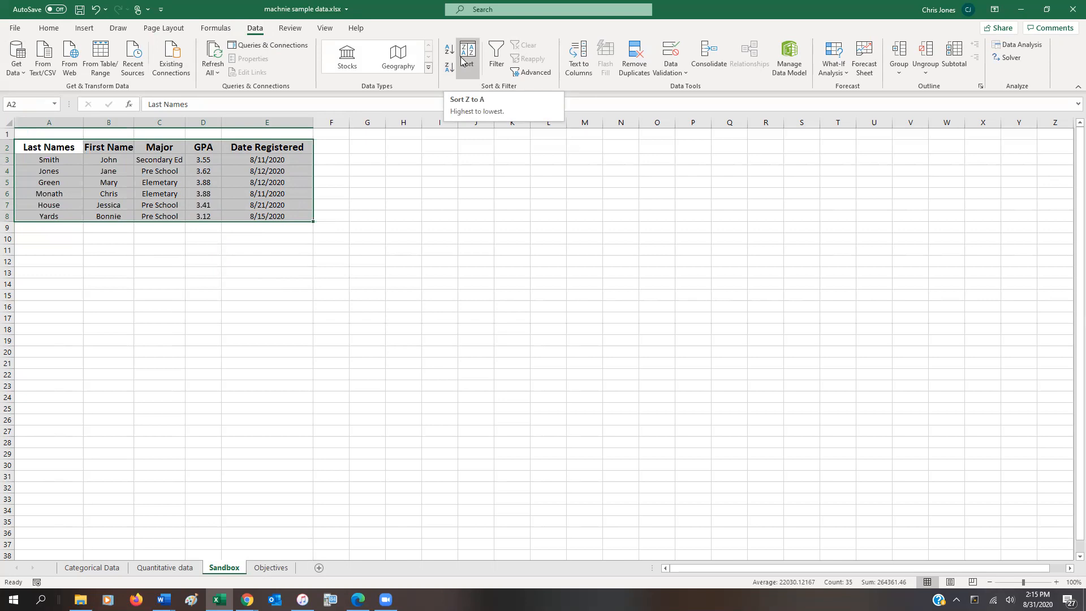
pyautogui.click(469, 54)
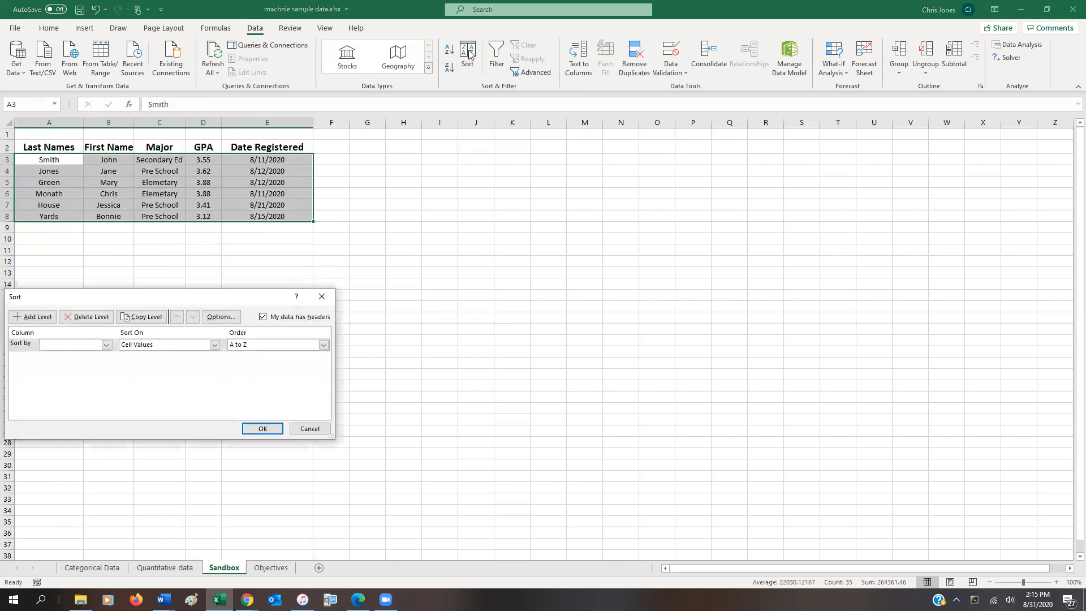
pyautogui.moveTo(240, 298); pyautogui.dragTo(564, 220)
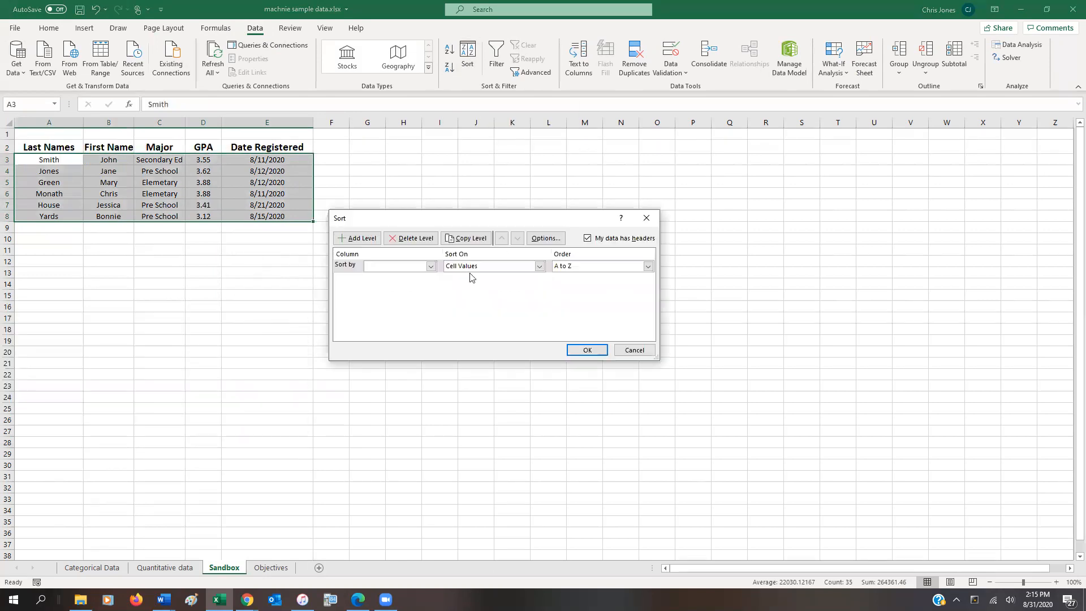
pyautogui.click(431, 267)
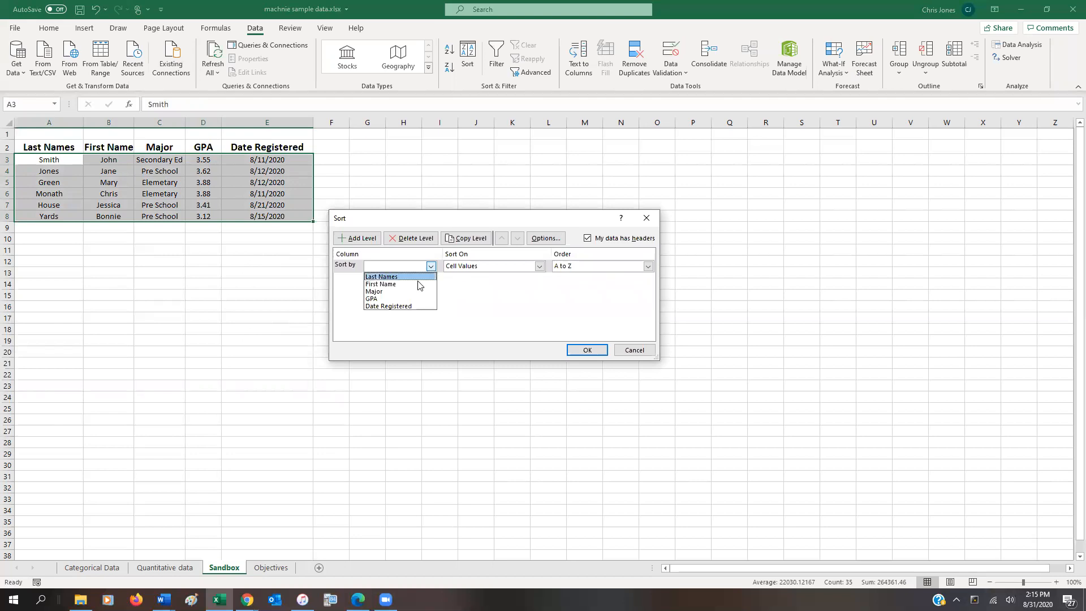
pyautogui.click(418, 276)
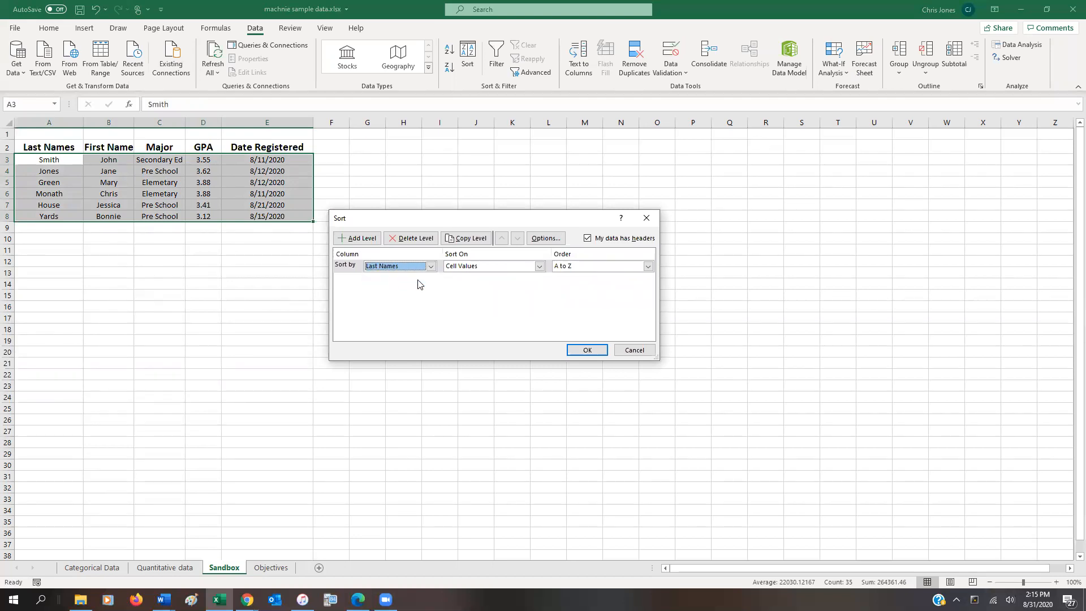
pyautogui.click(582, 351)
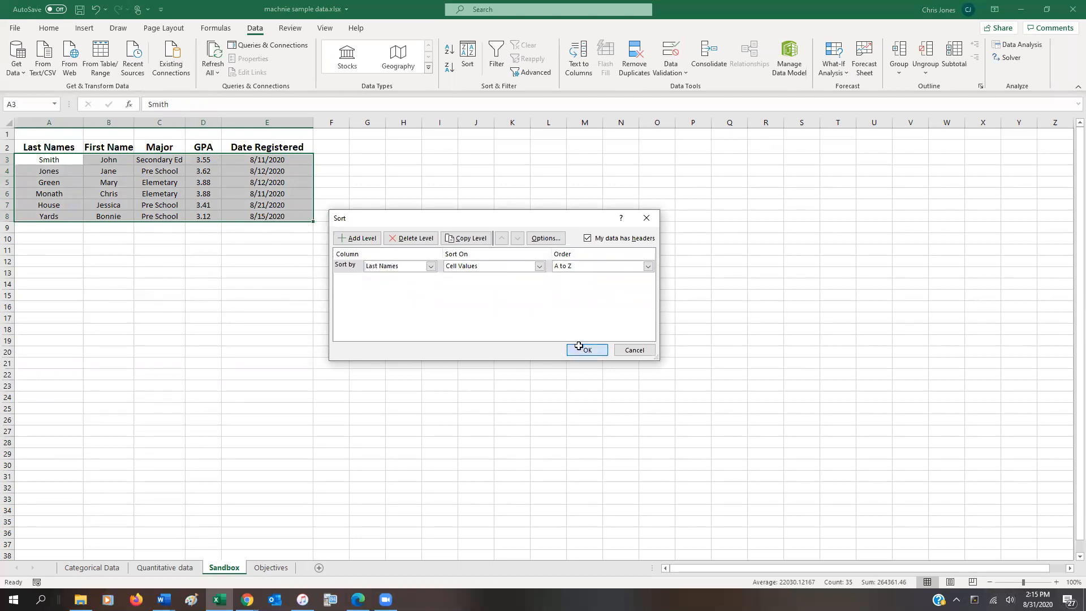
pyautogui.moveTo(66, 162); pyautogui.dragTo(61, 215)
pyautogui.click(60, 215)
pyautogui.click(61, 148)
pyautogui.click(56, 227)
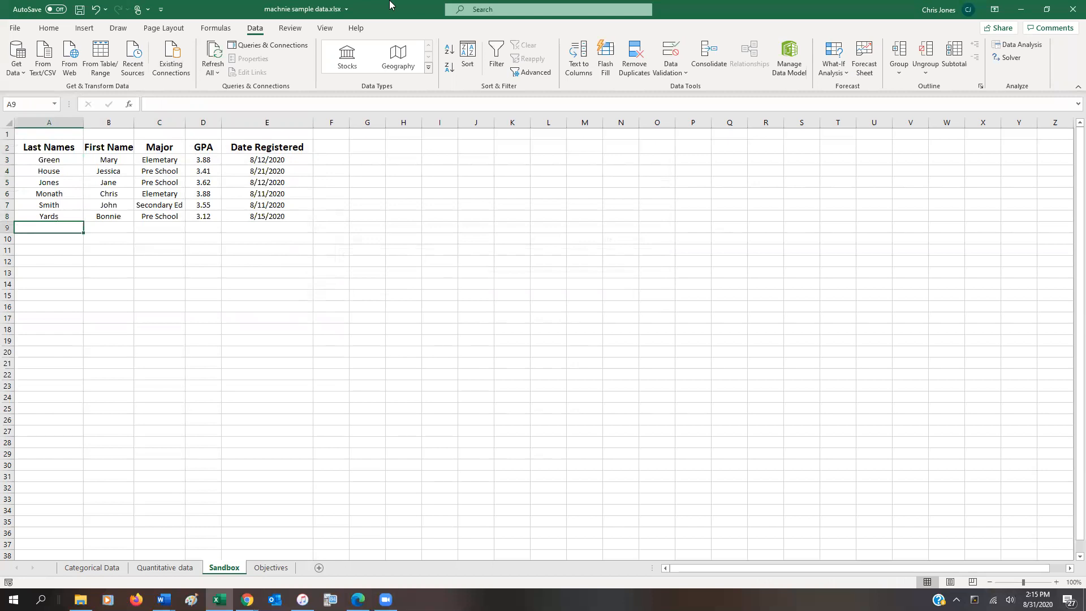
pyautogui.press('Up')
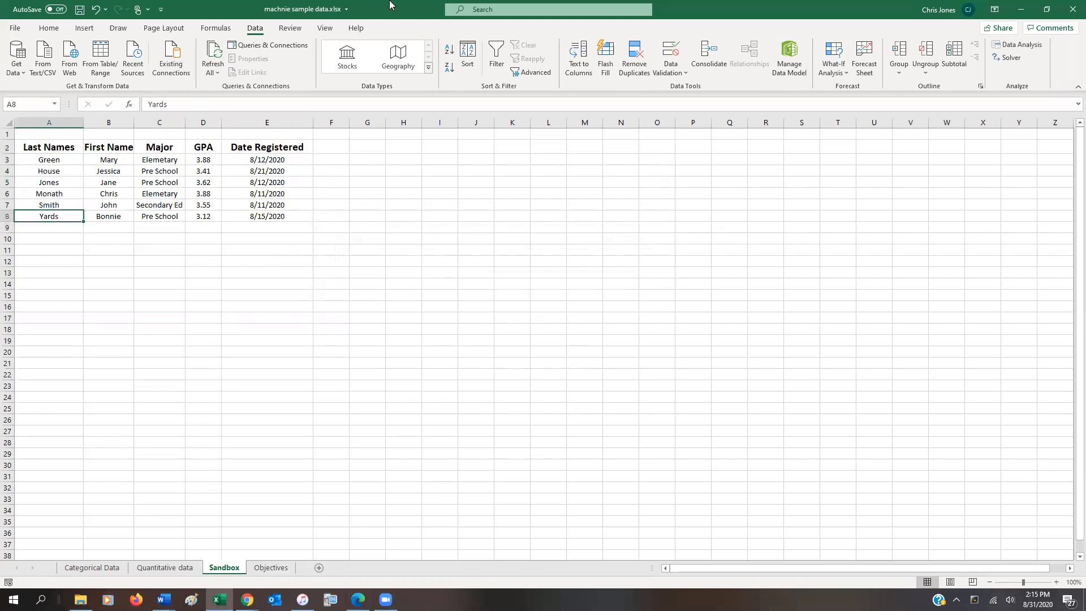
pyautogui.press('Up')
pyautogui.press('Up')
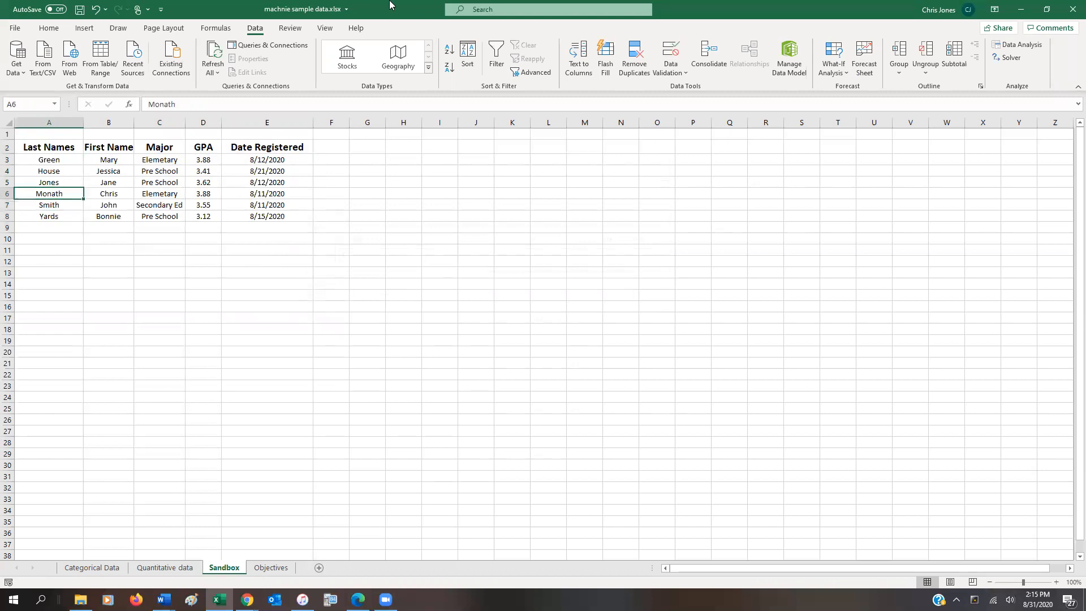
pyautogui.write('Simth')
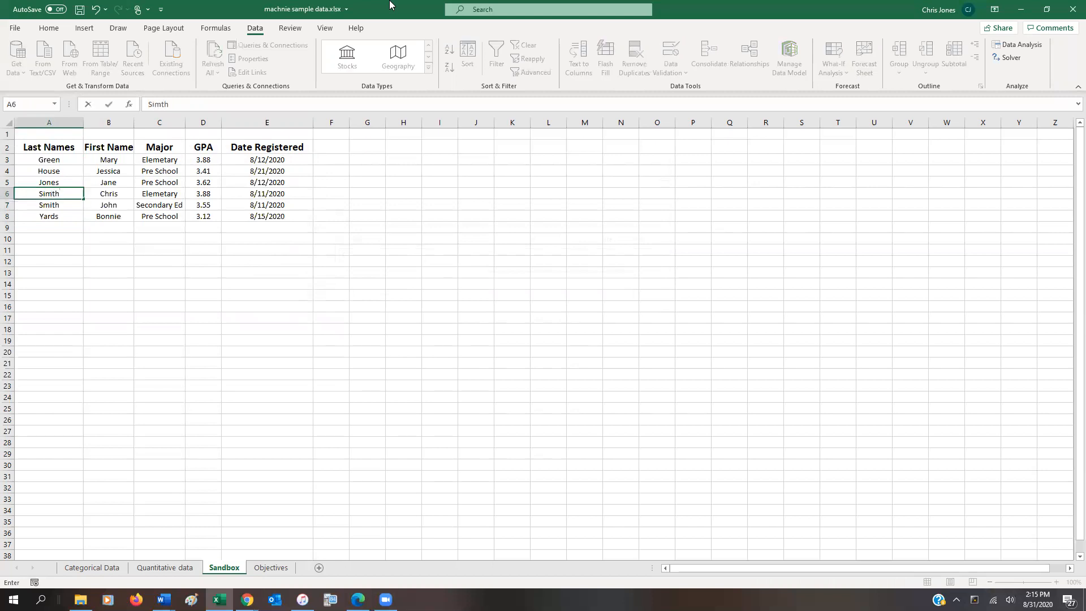
pyautogui.press('BackSpace')
pyautogui.press('BackSpace')
pyautogui.press('BackSpace')
pyautogui.write('mith')
pyautogui.press('Return')
pyautogui.press('Up')
pyautogui.press('Up')
pyautogui.press('Up')
pyautogui.press('Up')
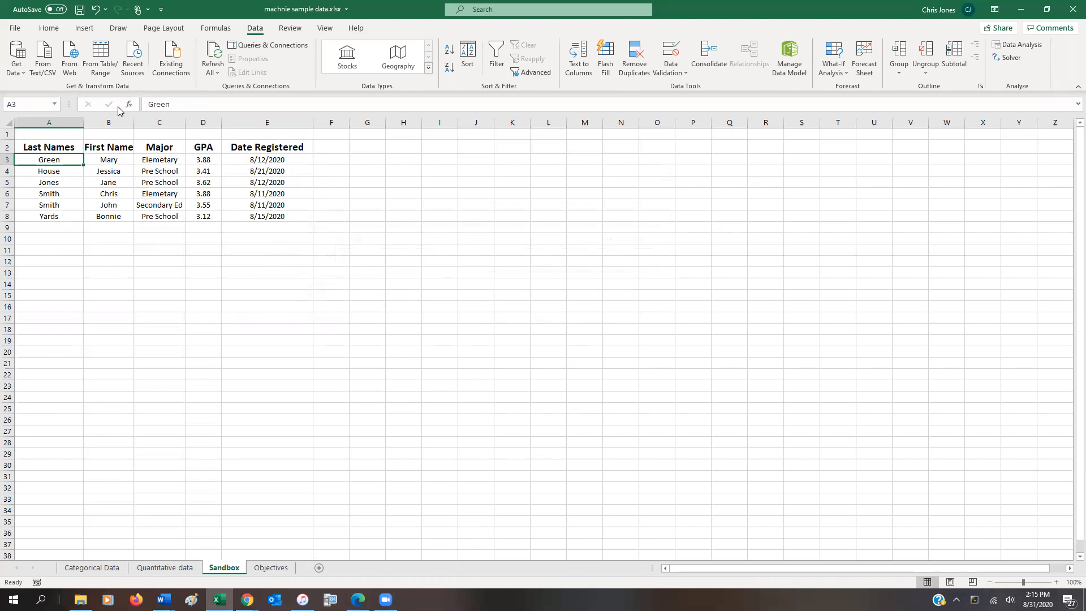
pyautogui.click(96, 9)
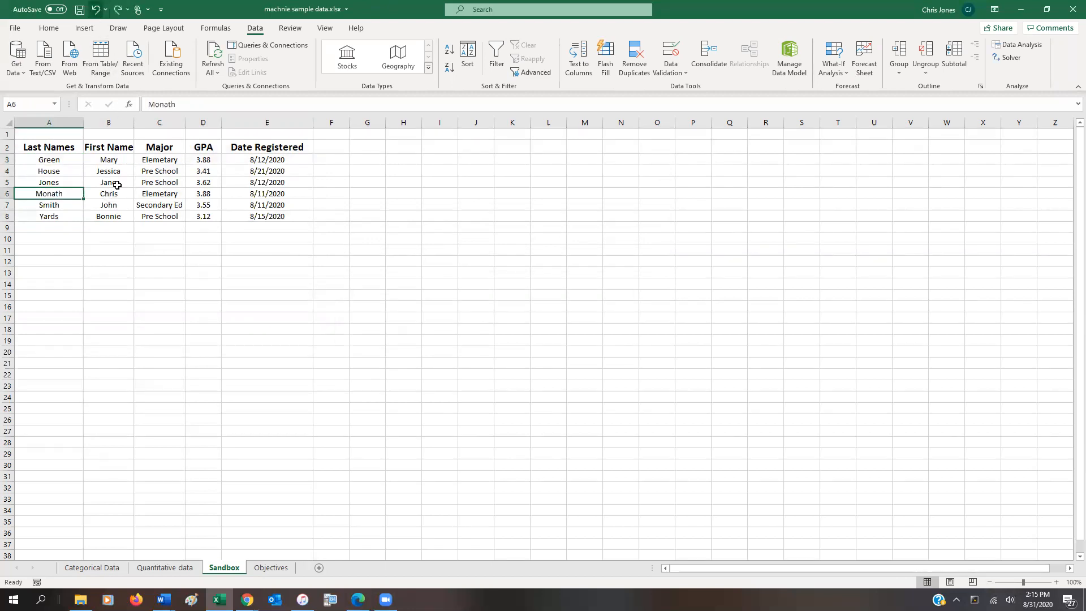
# Replace the last name in A7 with the same last name as in A6.
pyautogui.click(71, 206)
pyautogui.write('Monath')
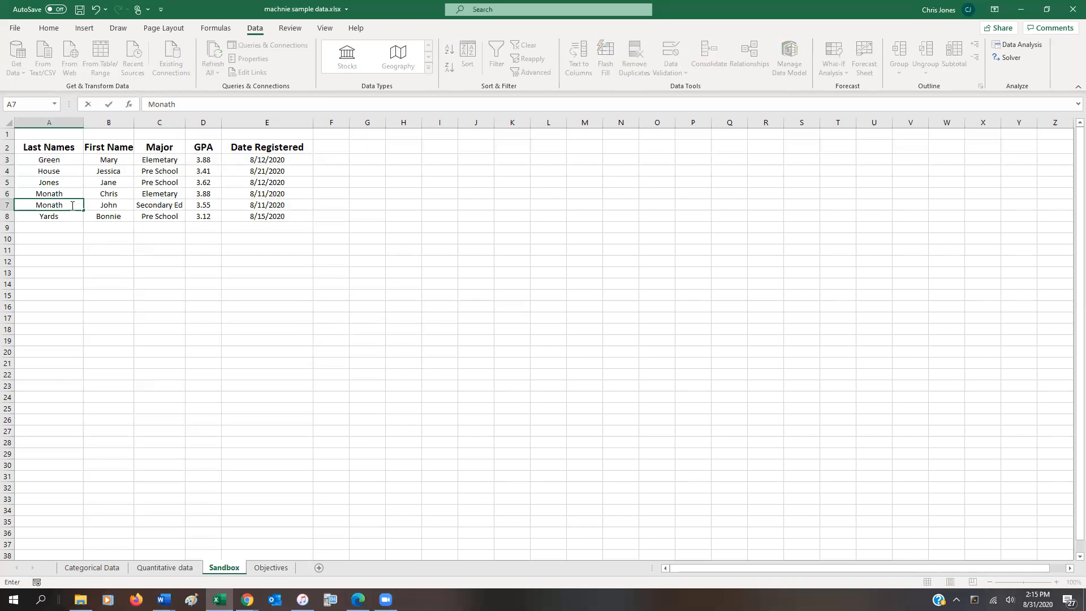
pyautogui.press('Return')
# Move the student record in A7 to E7 down to row 9, below the last record.
pyautogui.press('Up')
pyautogui.hotkey('shift', 'Right')
pyautogui.hotkey('shift', 'Right')
pyautogui.hotkey('shift', 'Right')
pyautogui.hotkey('shift', 'Right')
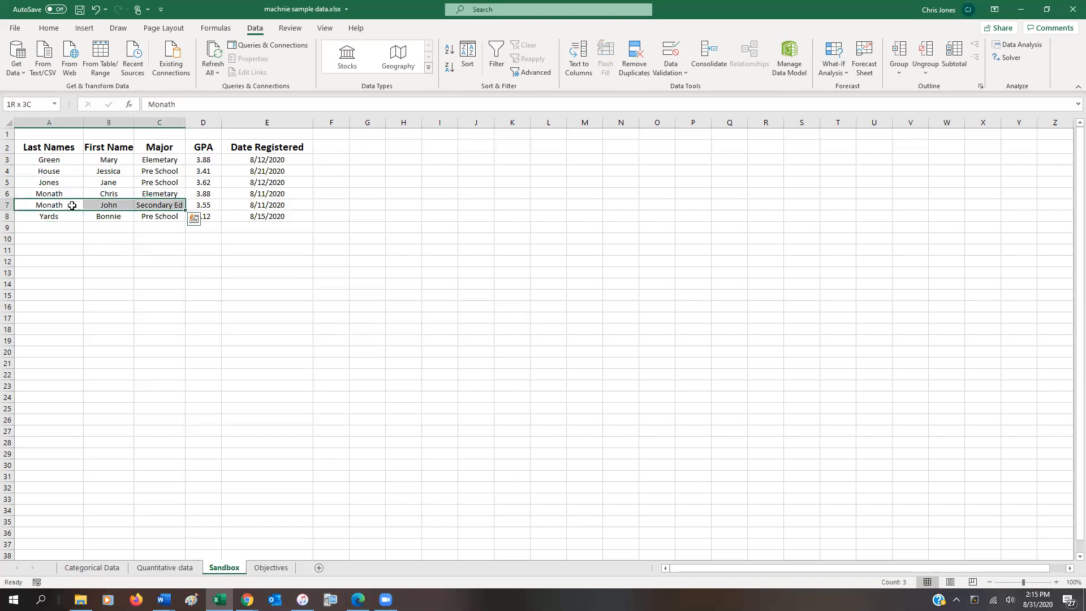
pyautogui.hotkey('ctrl', 'x')
pyautogui.press('Down')
pyautogui.press('Down')
pyautogui.hotkey('ctrl', 'v')
# Delete the emptied row 7 so the student records form a continuous table.
pyautogui.click(72, 205)
pyautogui.rightClick(8, 207)
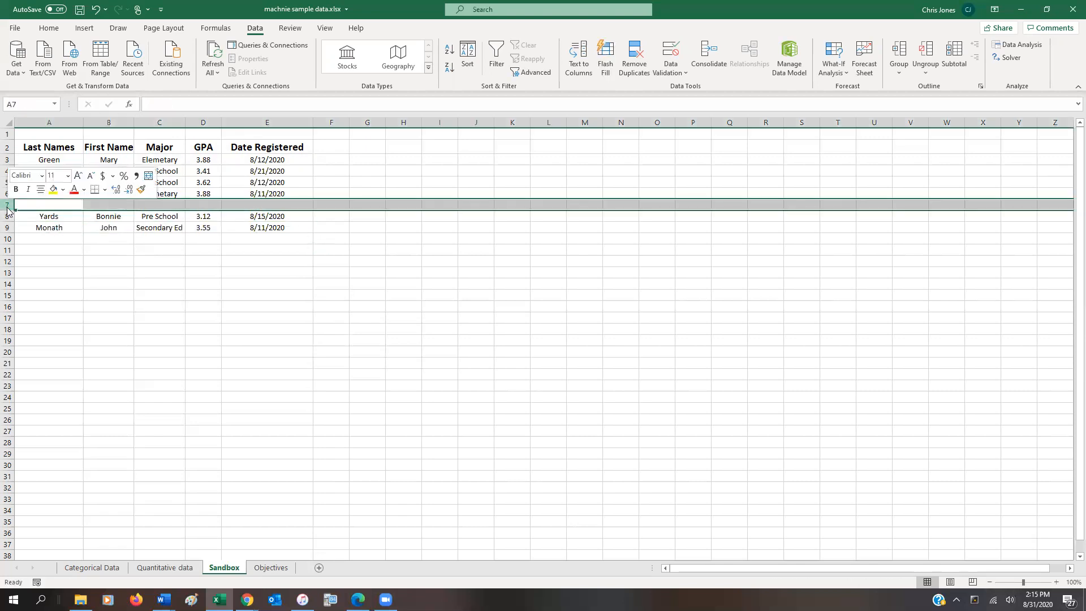
pyautogui.click(39, 316)
pyautogui.click(90, 225)
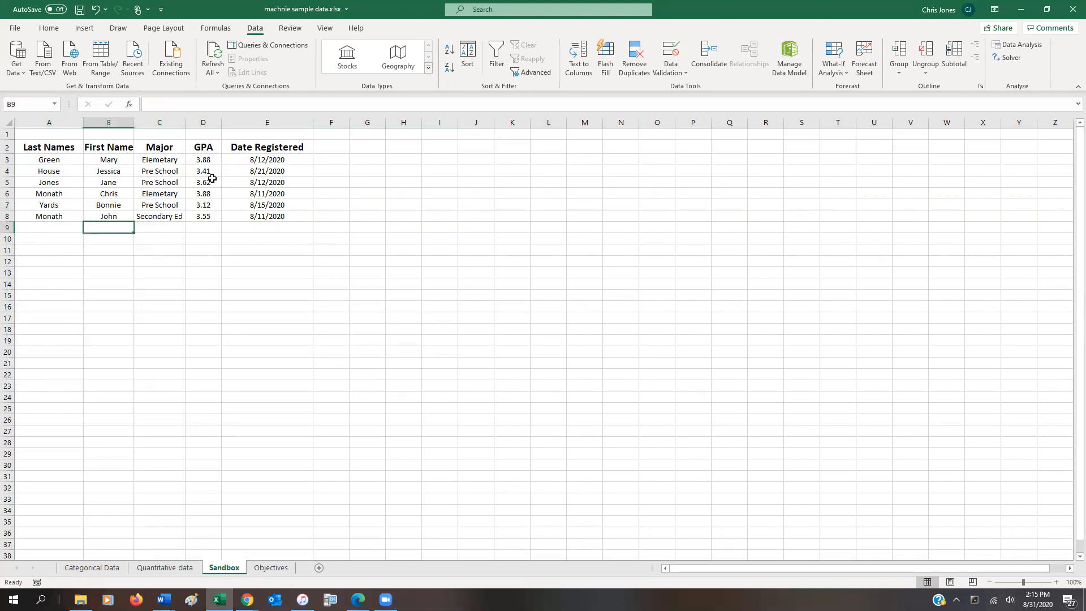
pyautogui.click(267, 216)
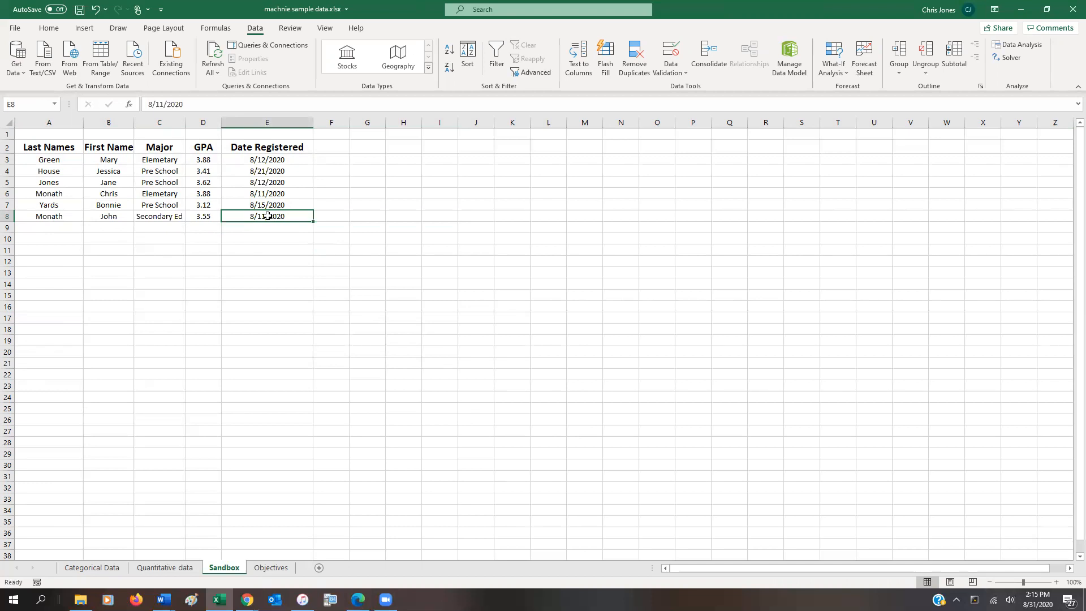
# Sort the table A2 to E8 by Last Names and add a second level by First Name, both A to Z.
pyautogui.moveTo(56, 147); pyautogui.dragTo(279, 219)
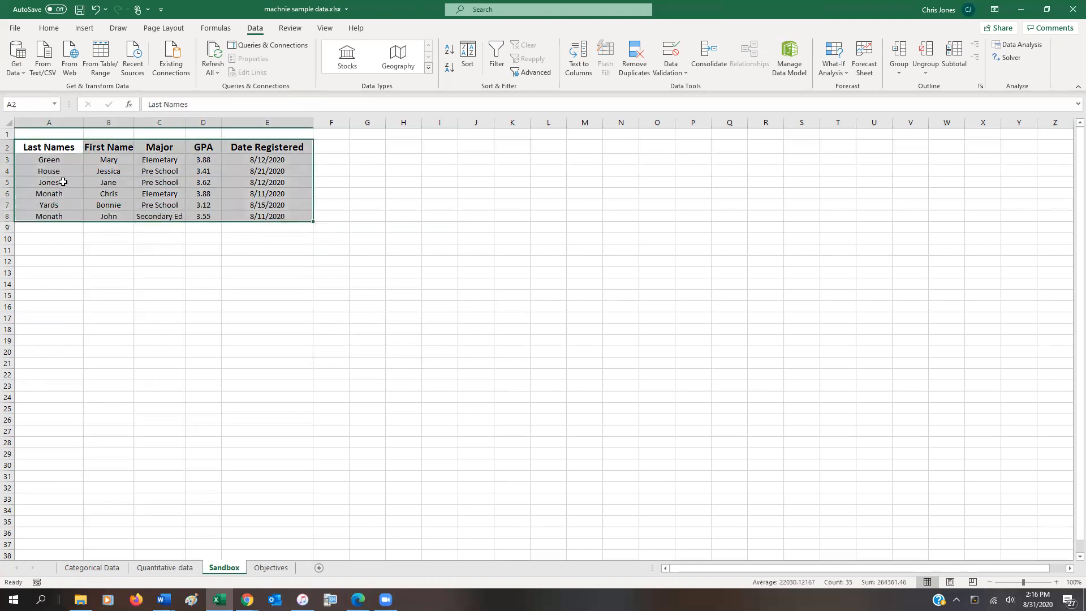
pyautogui.click(473, 57)
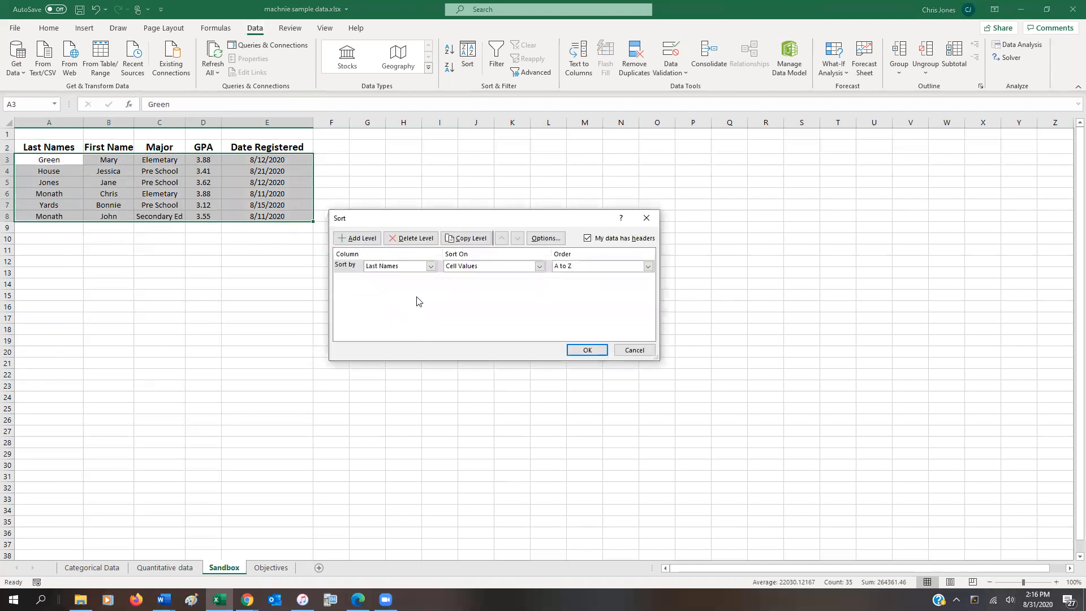
pyautogui.click(371, 239)
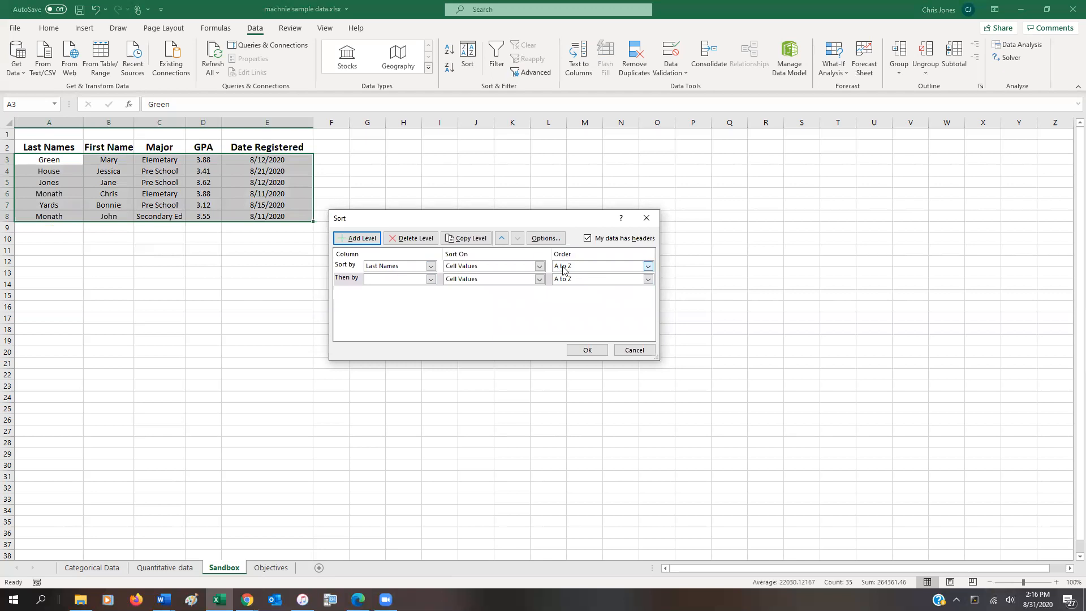
pyautogui.click(431, 279)
pyautogui.click(424, 299)
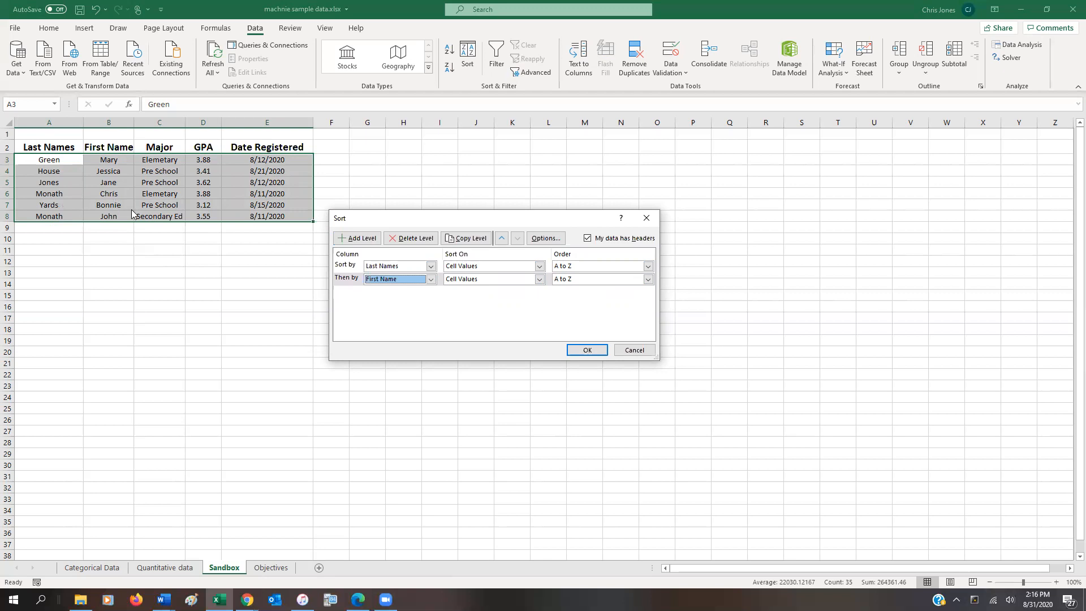
pyautogui.click(588, 350)
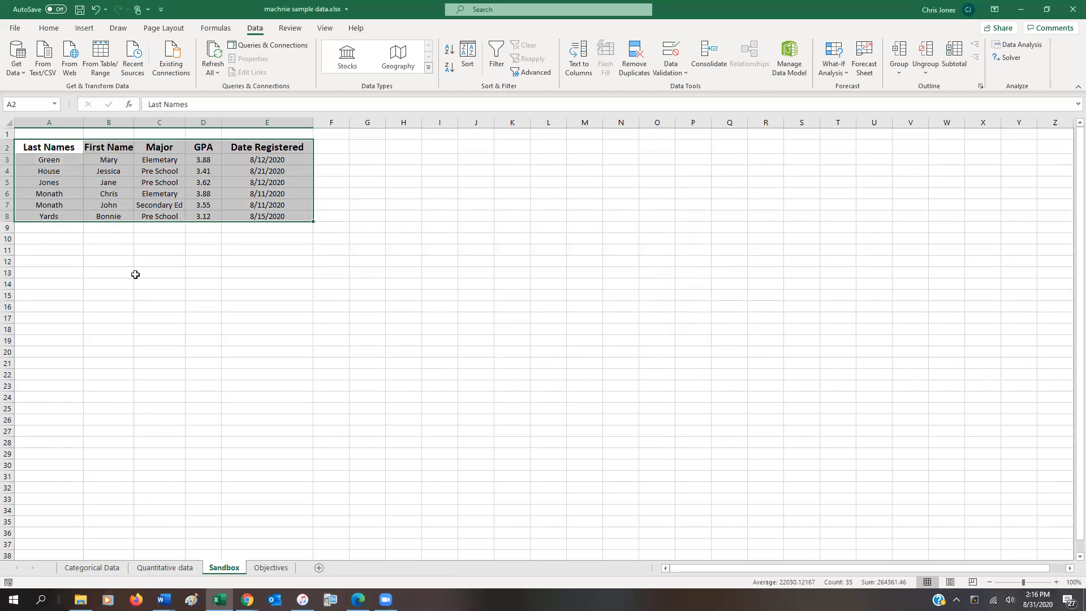
pyautogui.click(111, 206)
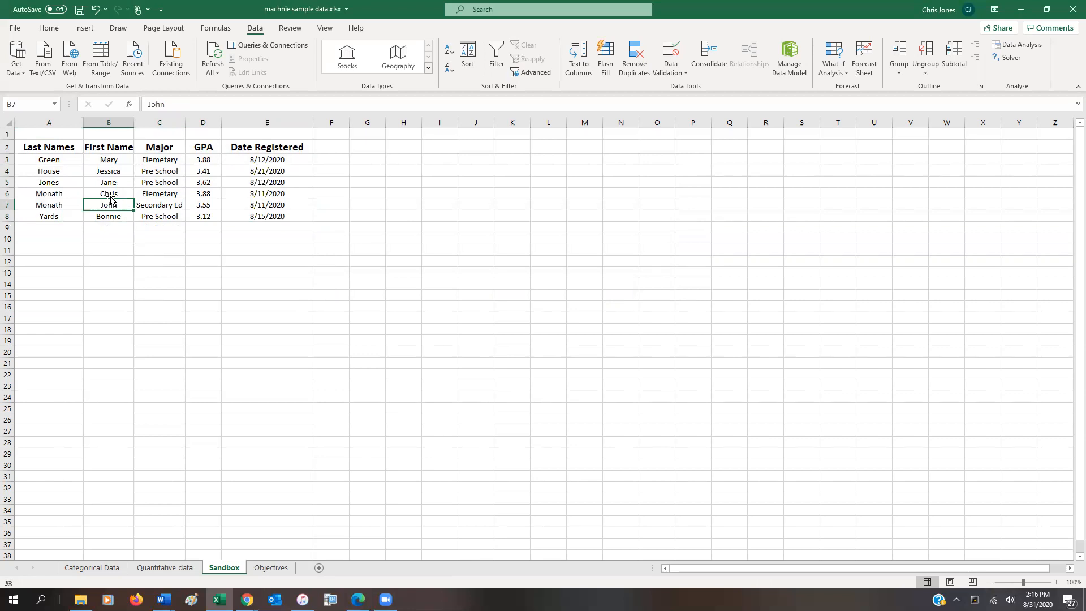
# Sort the table A2 to E8 only by GPA from largest to smallest, removing the Last Names level and replacing First Name.
pyautogui.moveTo(48, 148); pyautogui.dragTo(280, 214)
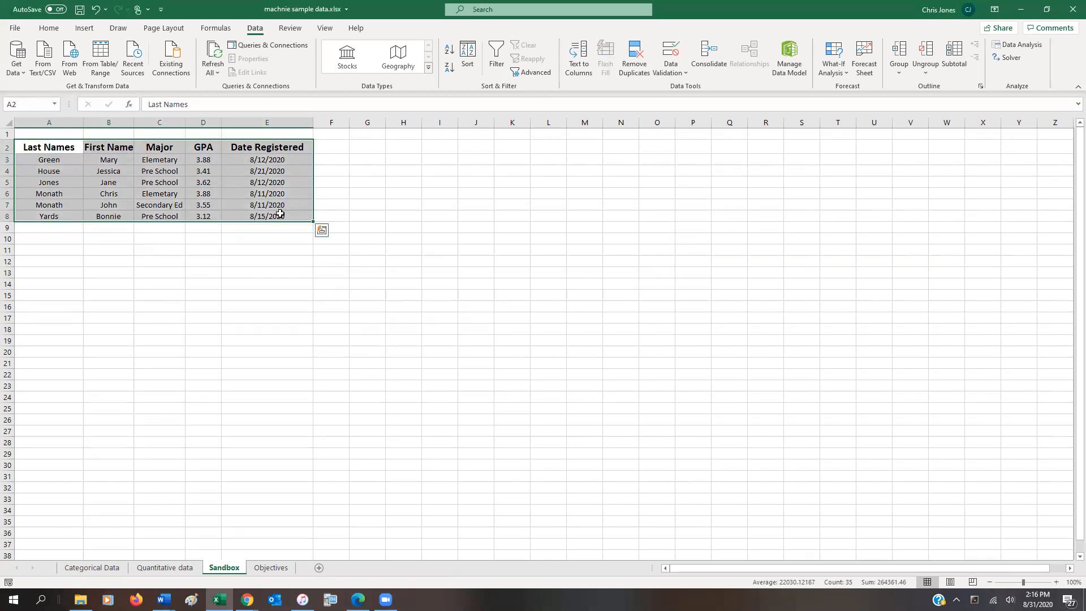
pyautogui.click(475, 57)
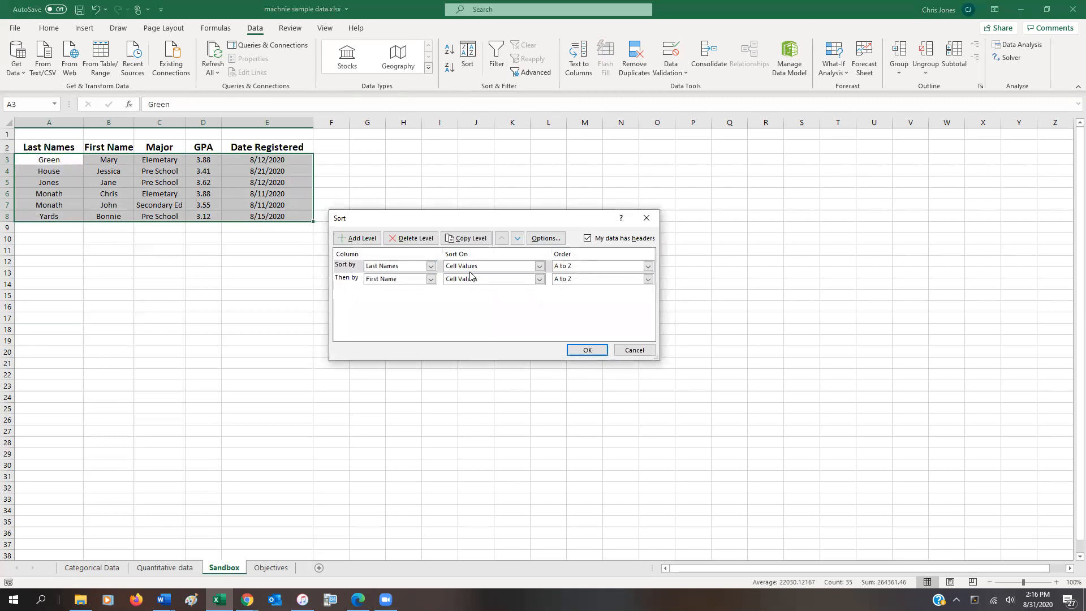
pyautogui.click(423, 238)
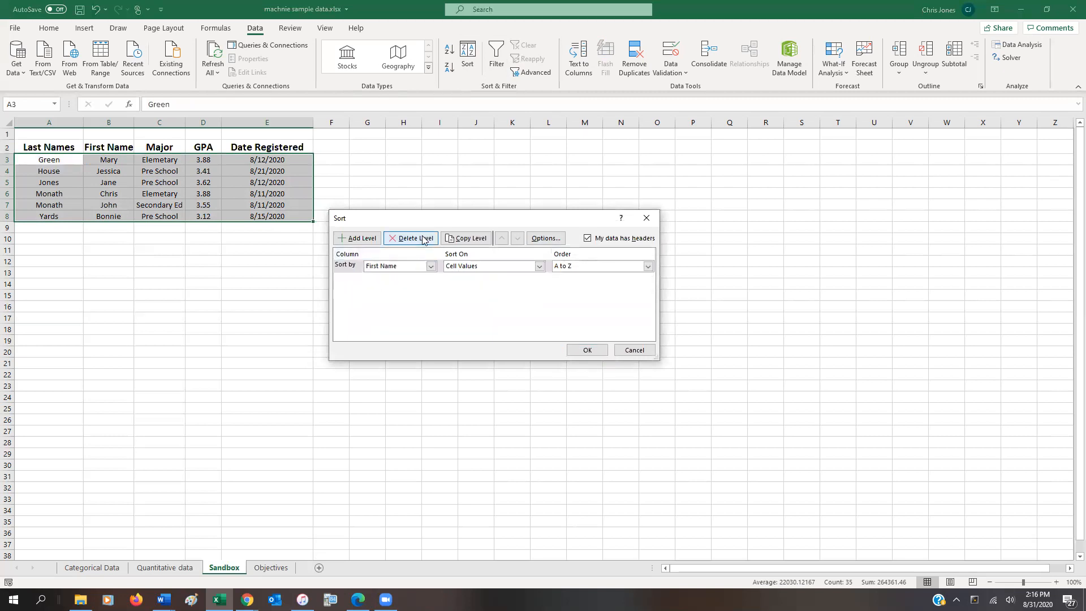
pyautogui.click(431, 266)
pyautogui.click(406, 299)
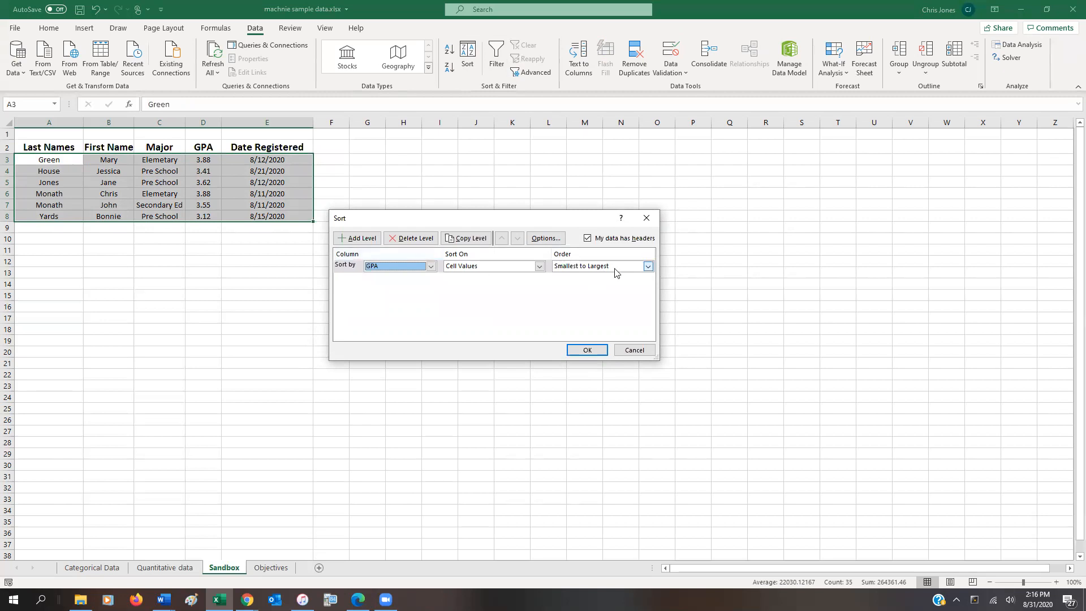
pyautogui.click(648, 267)
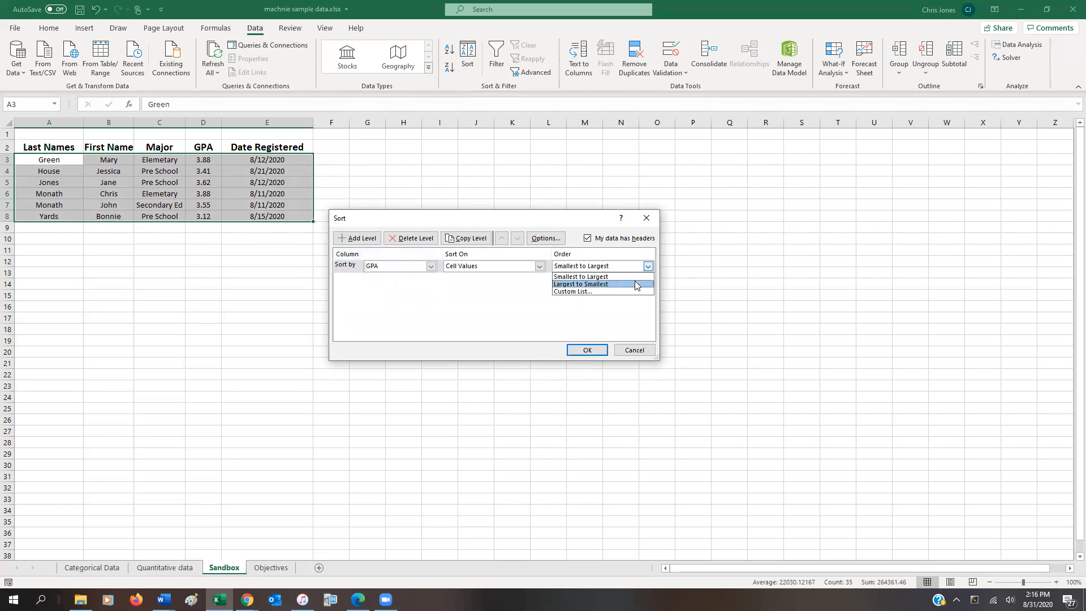
pyautogui.click(636, 284)
pyautogui.click(589, 350)
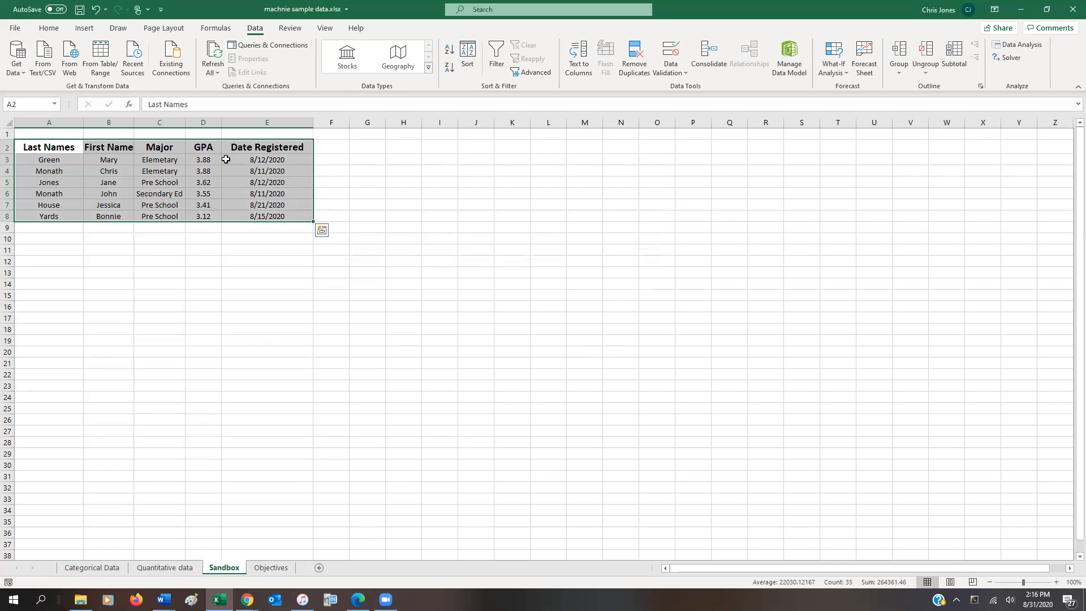
pyautogui.click(203, 160)
pyautogui.click(206, 171)
pyautogui.click(208, 181)
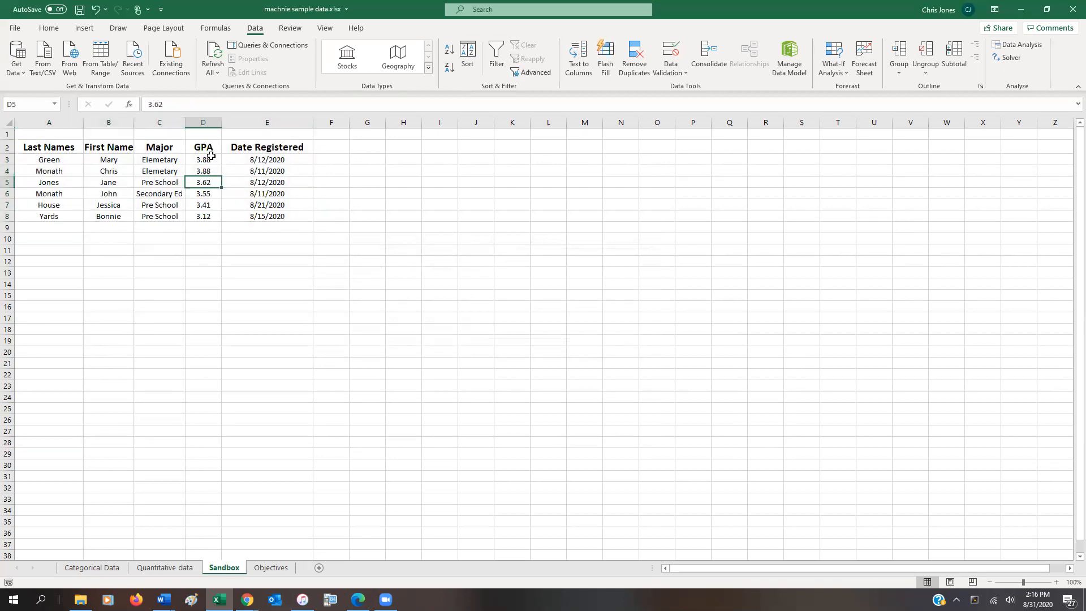
# Sort the table A2 to E8 by Date Registered from oldest to newest, replacing the GPA level.
pyautogui.moveTo(50, 147); pyautogui.dragTo(266, 216)
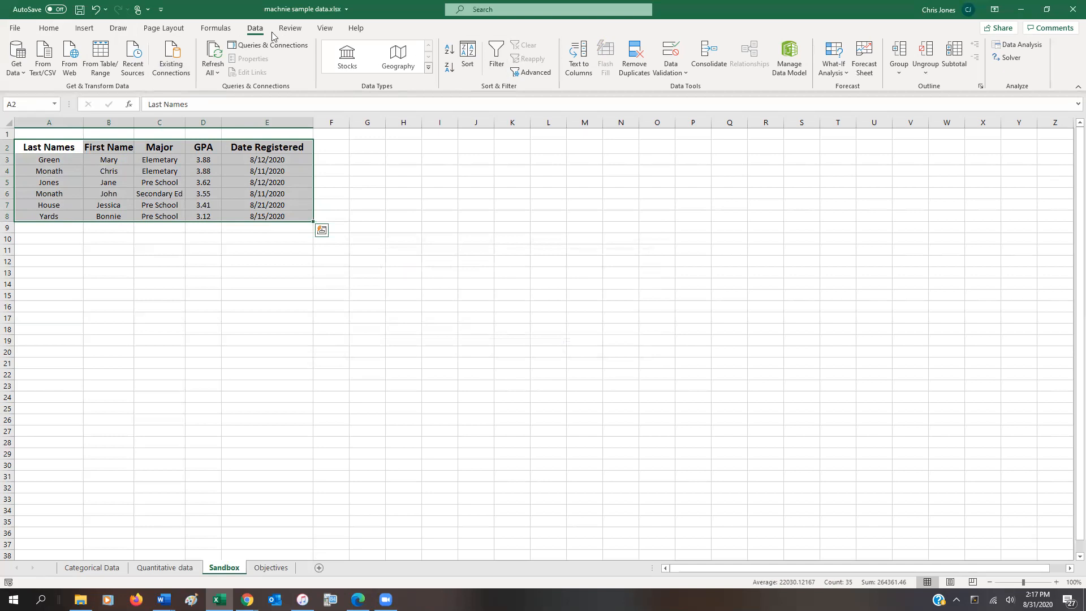
pyautogui.click(467, 57)
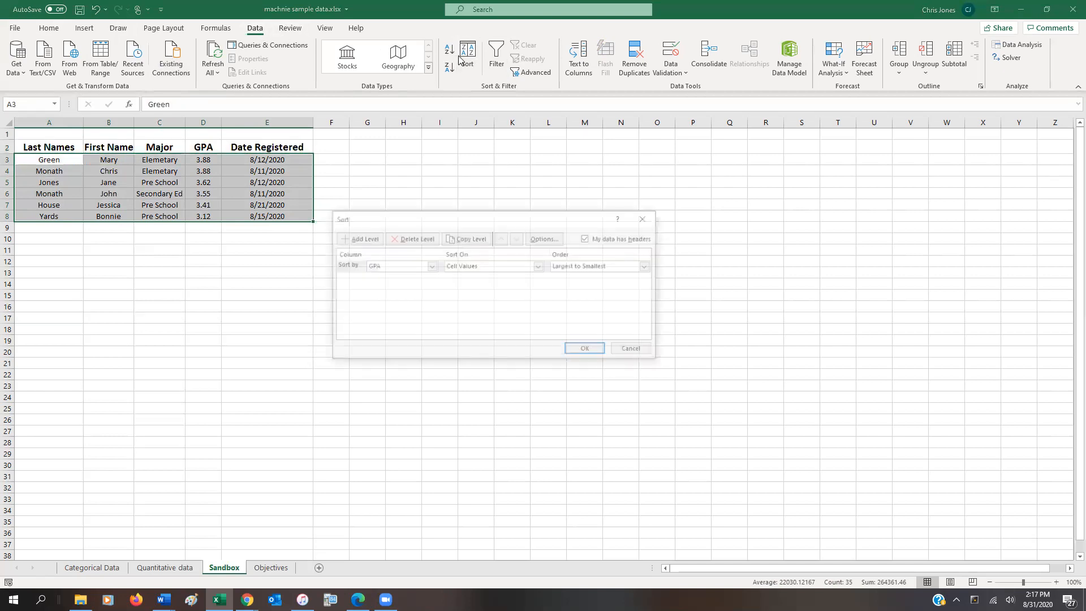
pyautogui.click(430, 267)
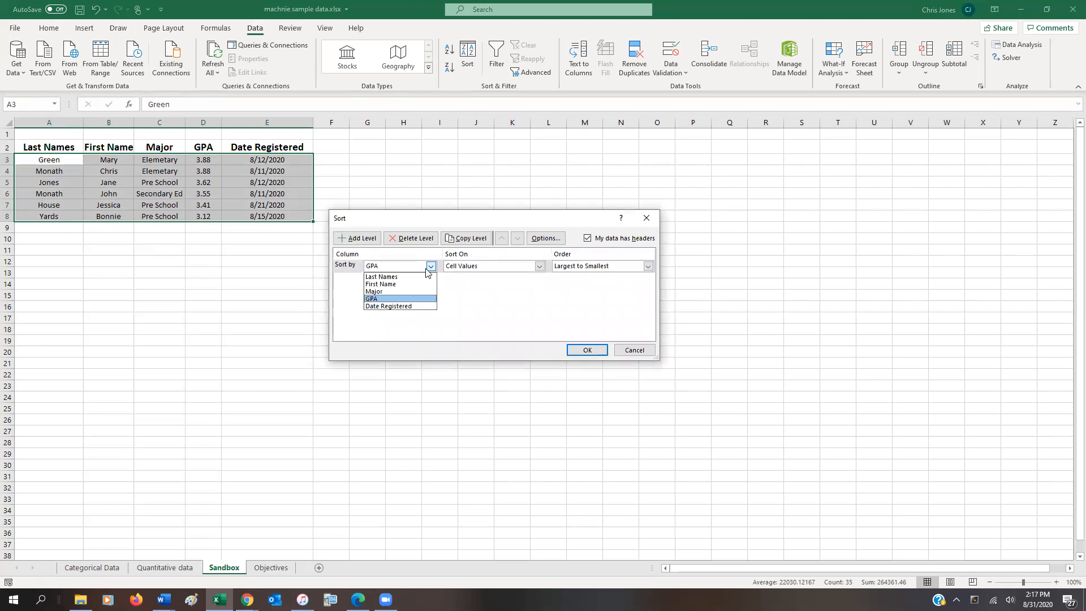
pyautogui.click(419, 306)
pyautogui.click(627, 267)
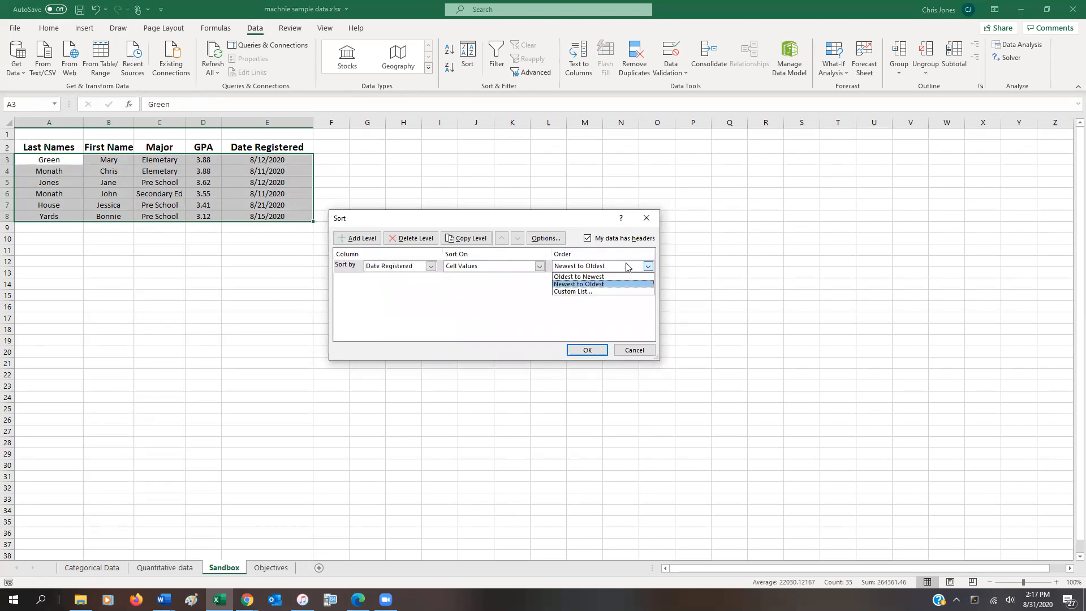
pyautogui.click(617, 277)
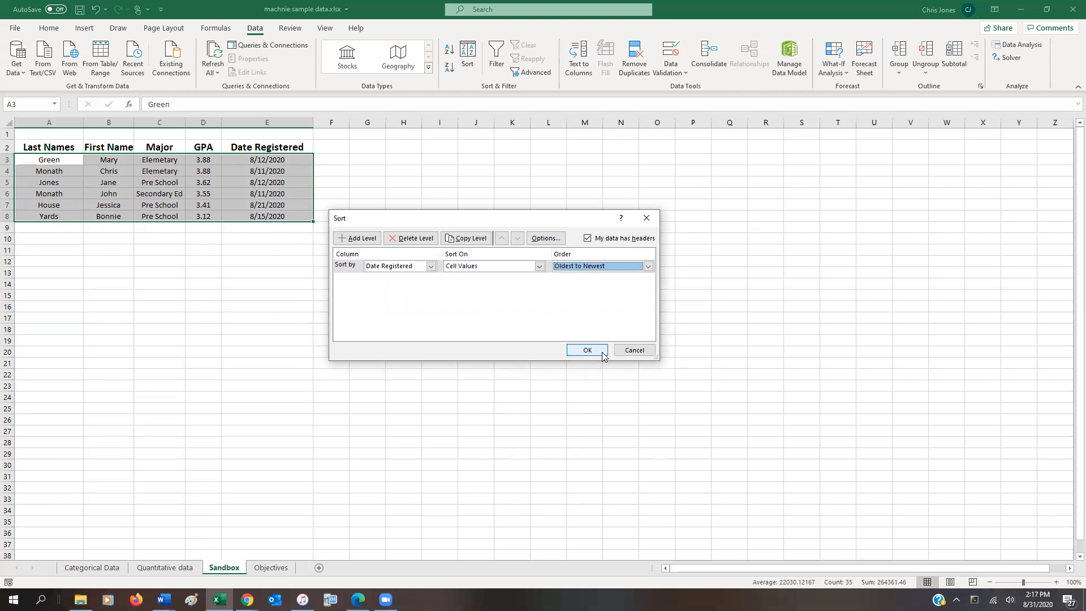
pyautogui.click(588, 350)
pyautogui.click(202, 204)
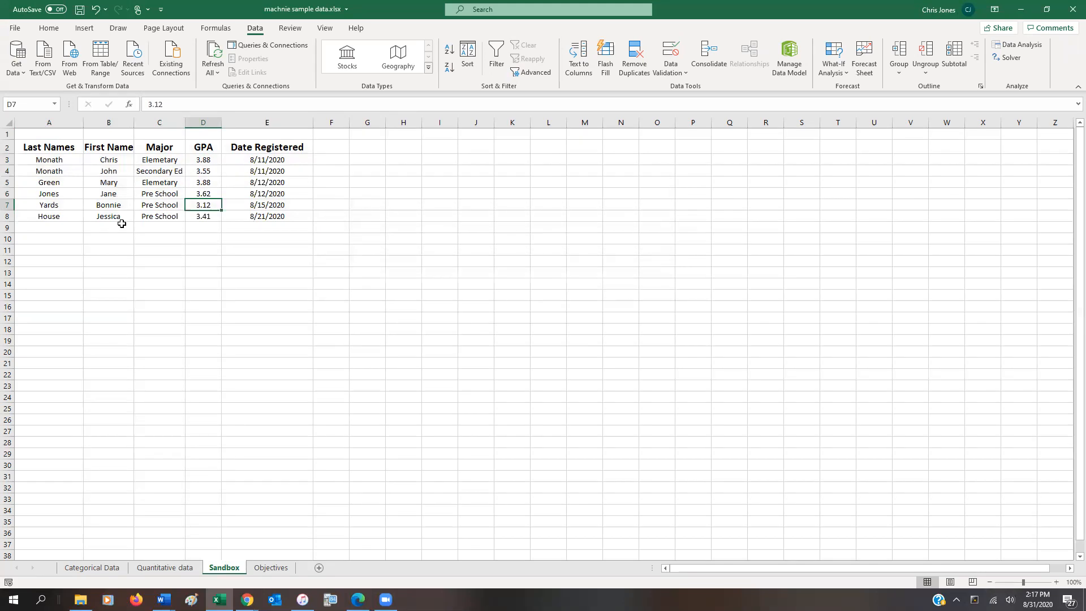
# Cut the student record in A5 to E5 and paste it into row 10, below the table.
pyautogui.moveTo(54, 185); pyautogui.dragTo(258, 183)
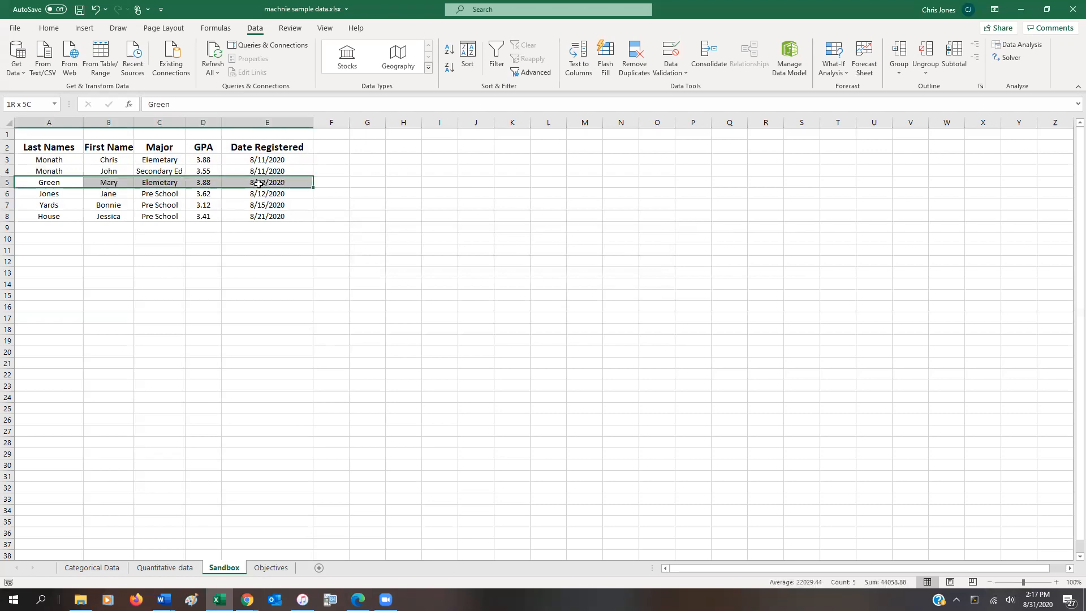
pyautogui.moveTo(17, 187); pyautogui.dragTo(245, 177)
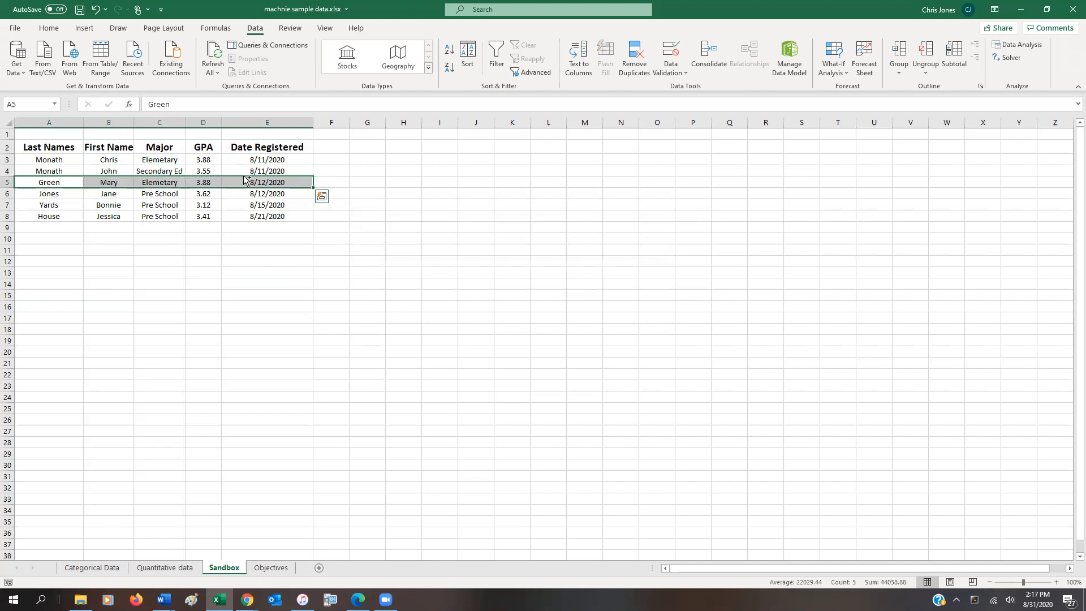
pyautogui.rightClick(232, 183)
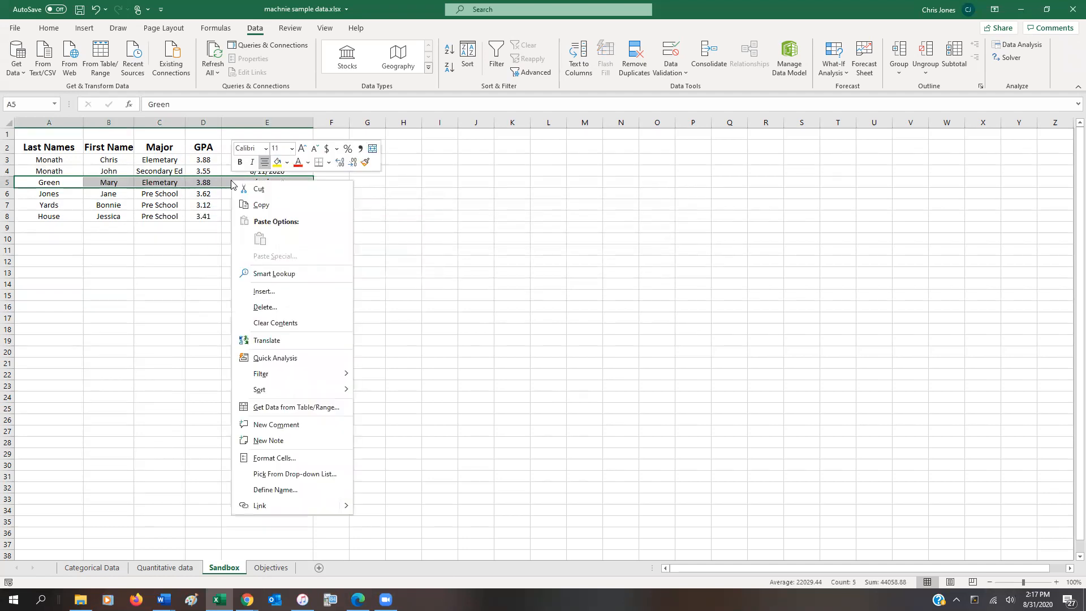
pyautogui.click(263, 190)
pyautogui.click(67, 242)
pyautogui.rightClick(66, 243)
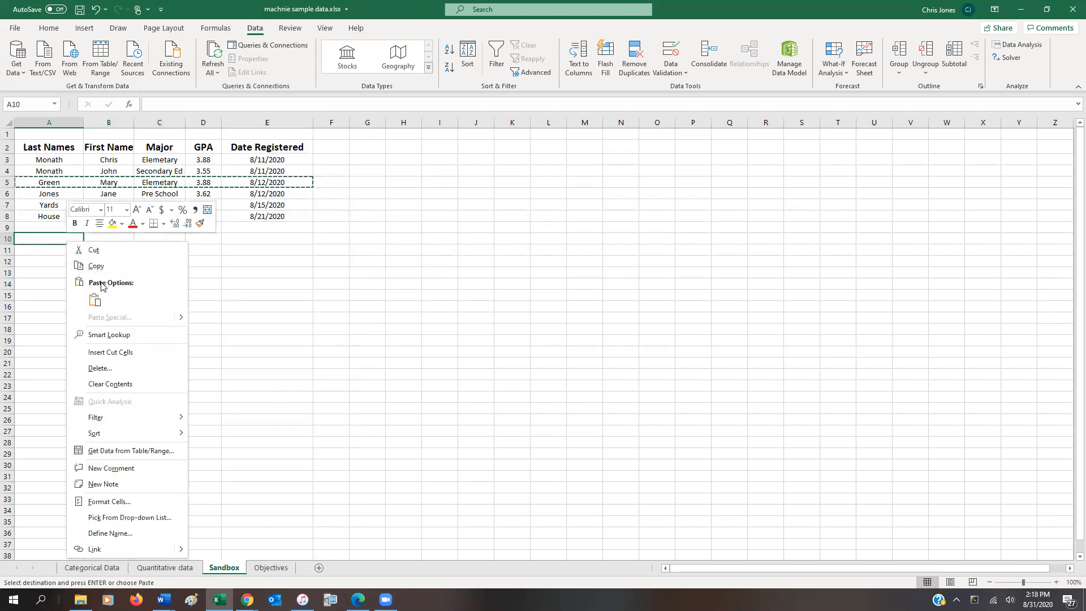
pyautogui.click(96, 301)
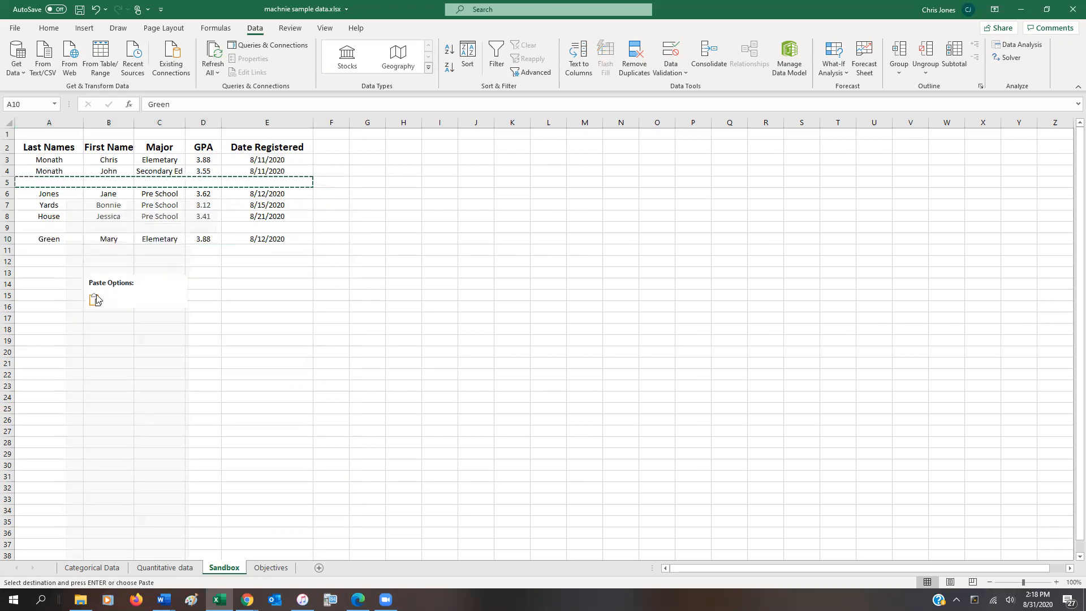
pyautogui.click(94, 300)
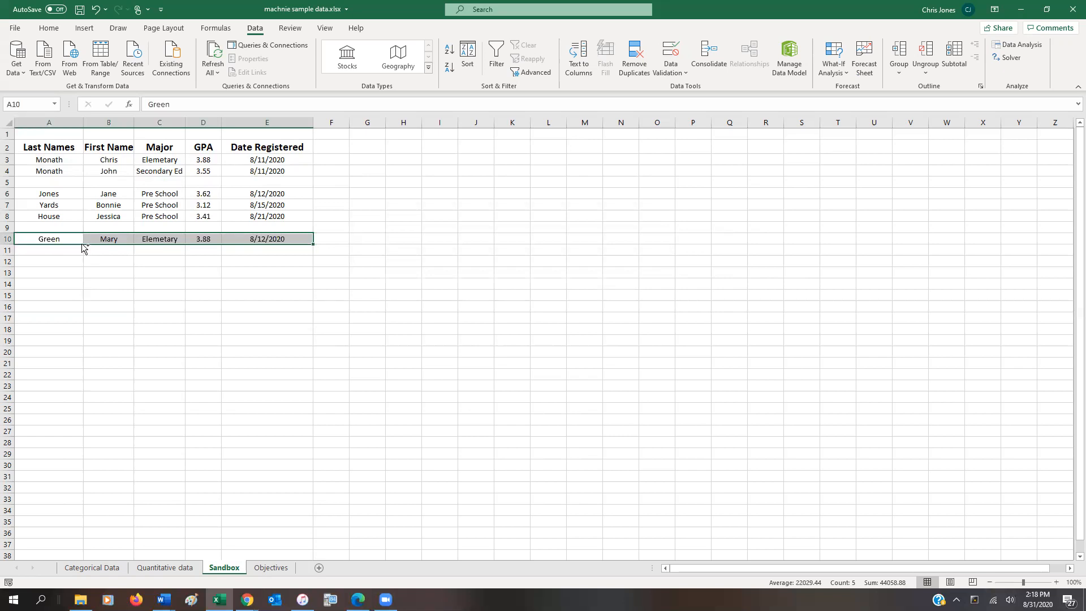
# Cut the student record from row 10 and paste it back into the empty row 5 of the table.
pyautogui.rightClick(78, 240)
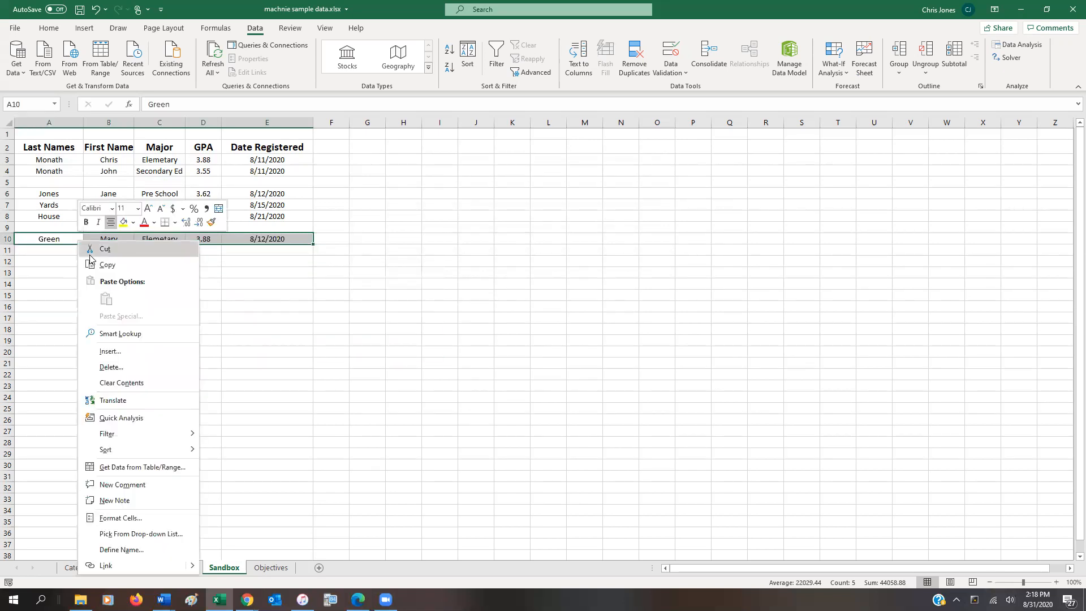
pyautogui.click(89, 254)
pyautogui.click(58, 183)
pyautogui.rightClick(59, 185)
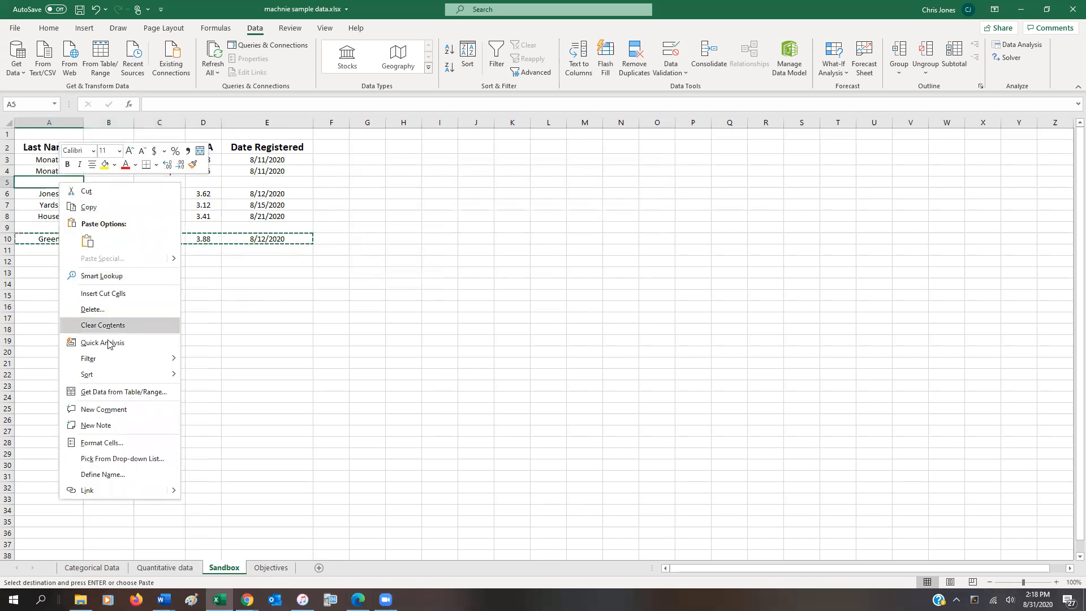
pyautogui.click(87, 241)
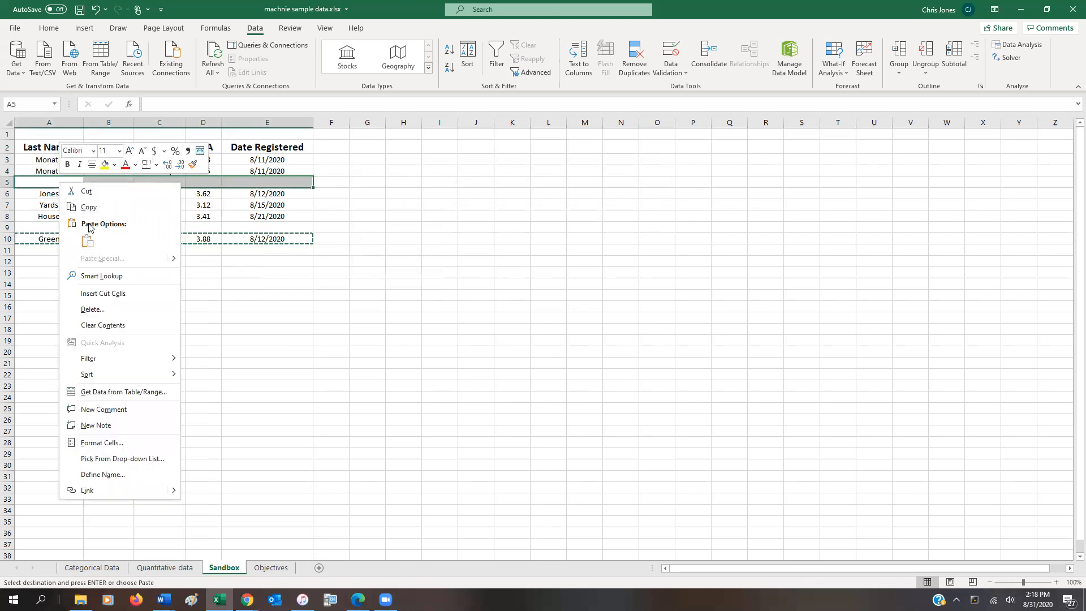
pyautogui.click(88, 242)
pyautogui.click(114, 236)
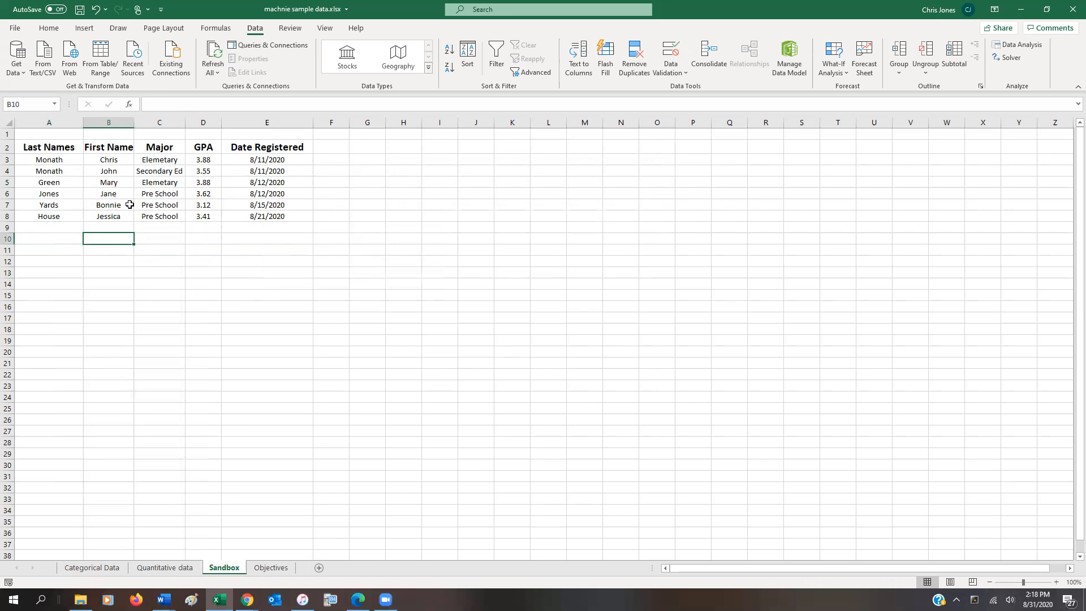
# Delete the entire Last Names column A and undo the deletion.
pyautogui.click(66, 125)
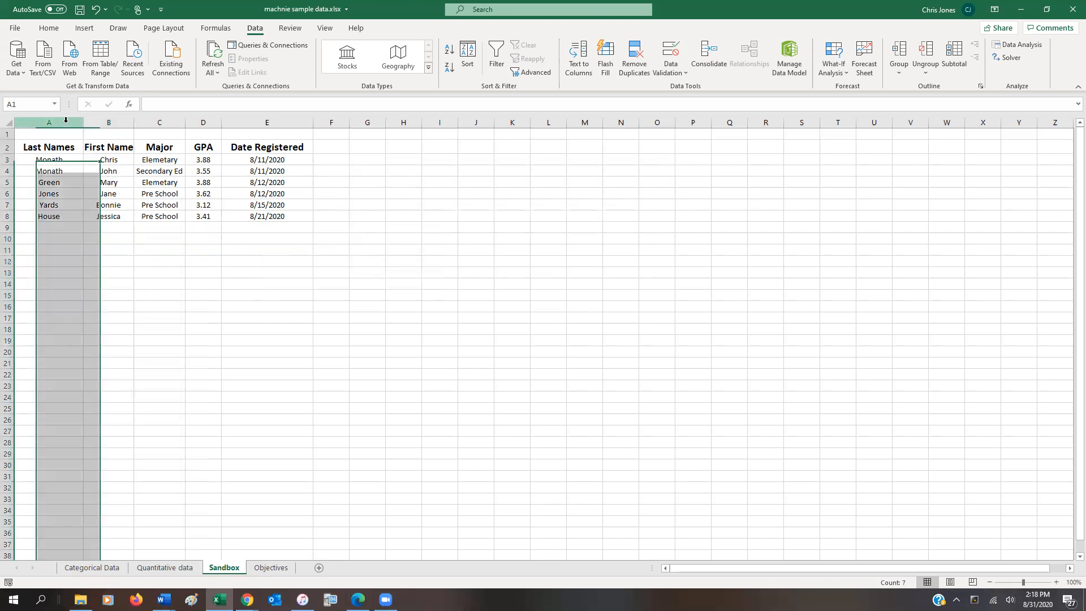
pyautogui.rightClick(66, 126)
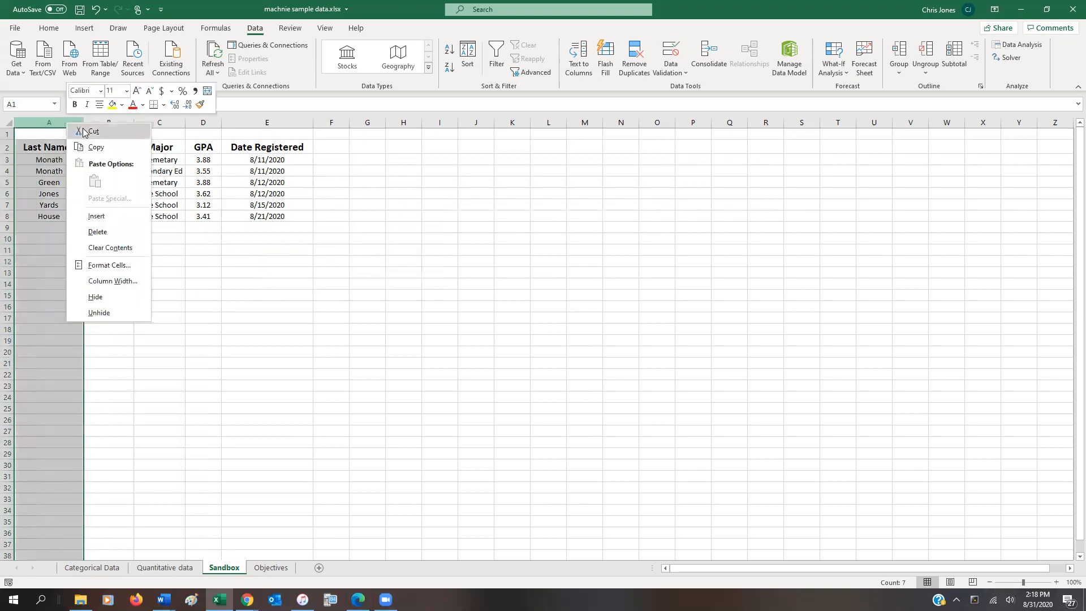
pyautogui.click(108, 236)
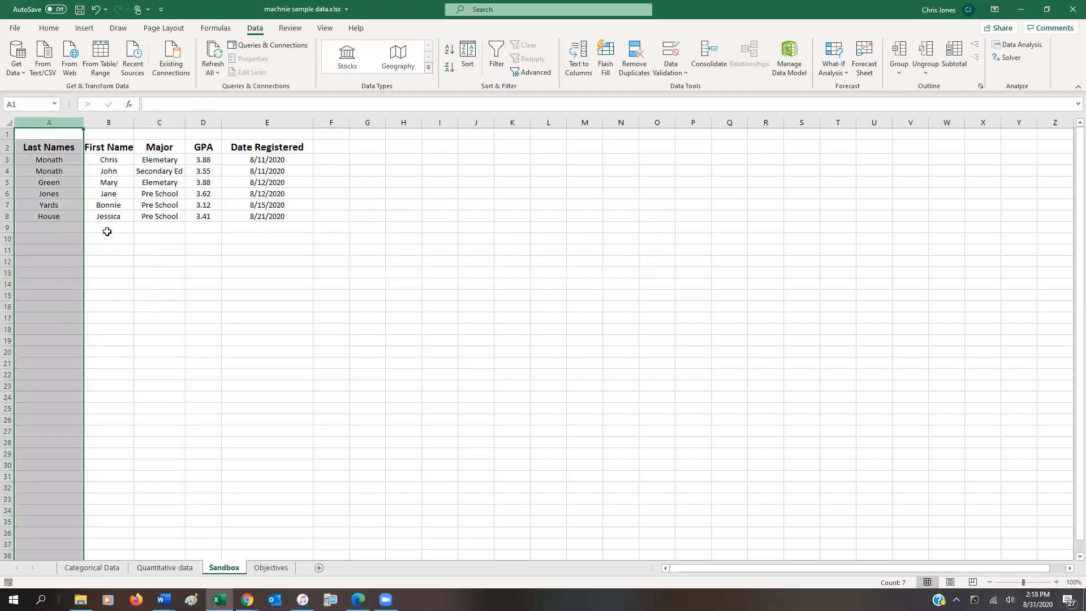
pyautogui.click(95, 9)
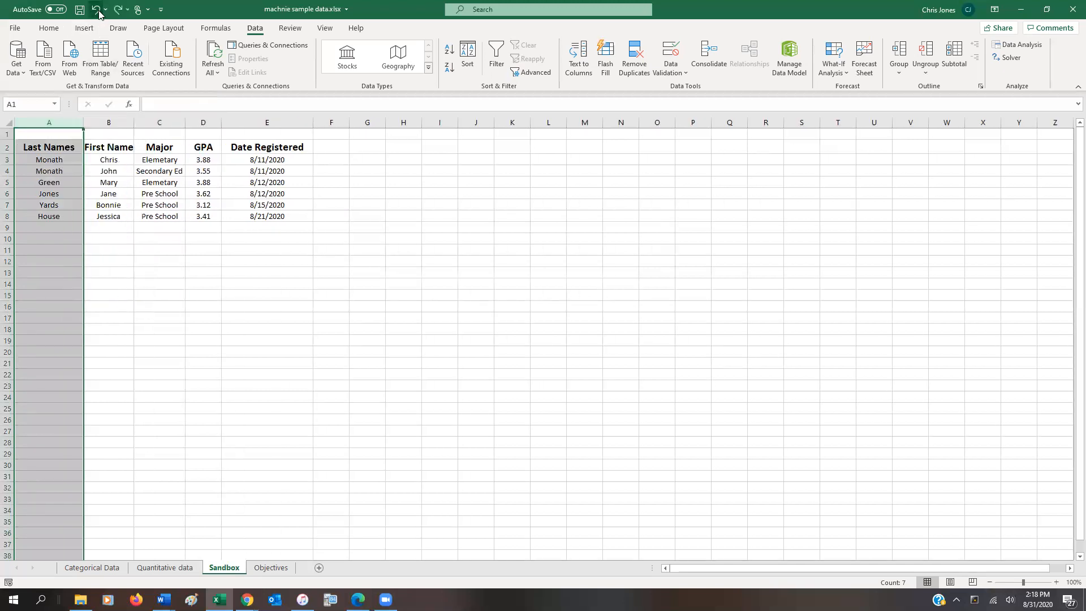
# Delete the entire row 4 with its student record and undo the deletion.
pyautogui.click(79, 172)
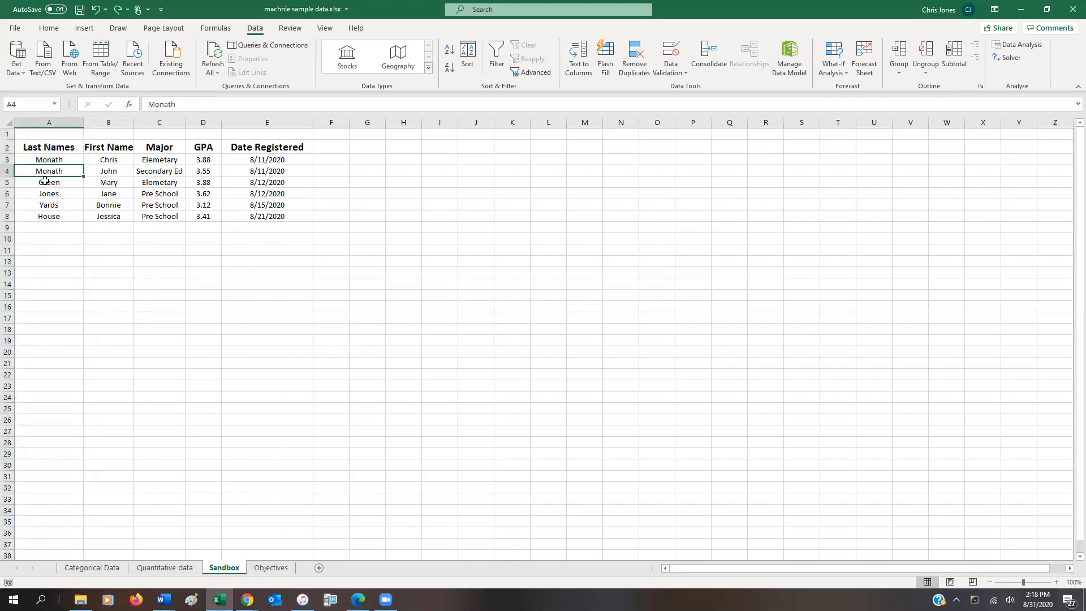
pyautogui.rightClick(7, 172)
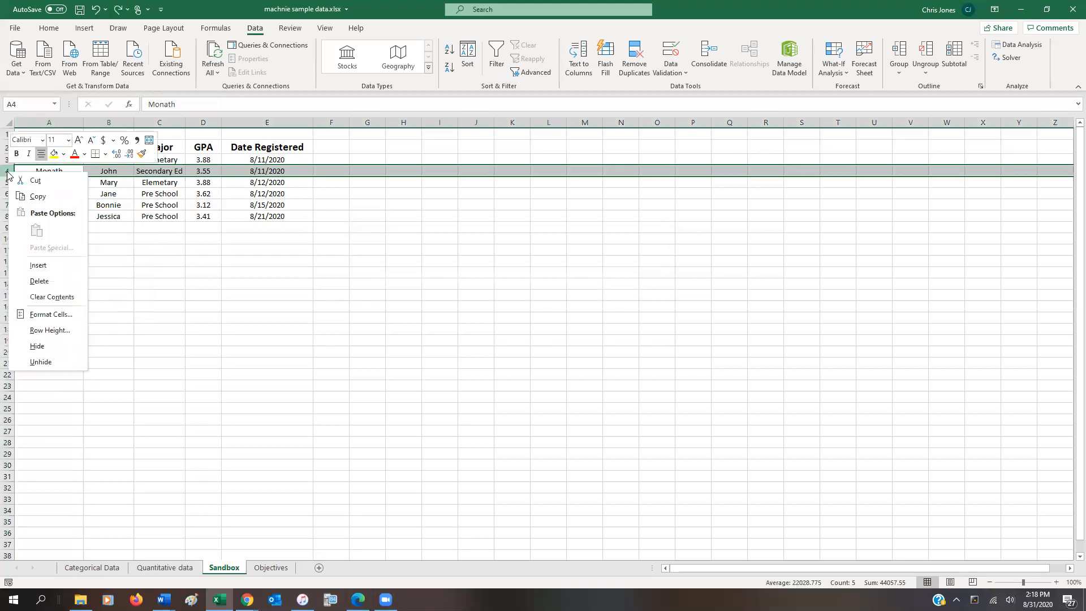
pyautogui.click(39, 282)
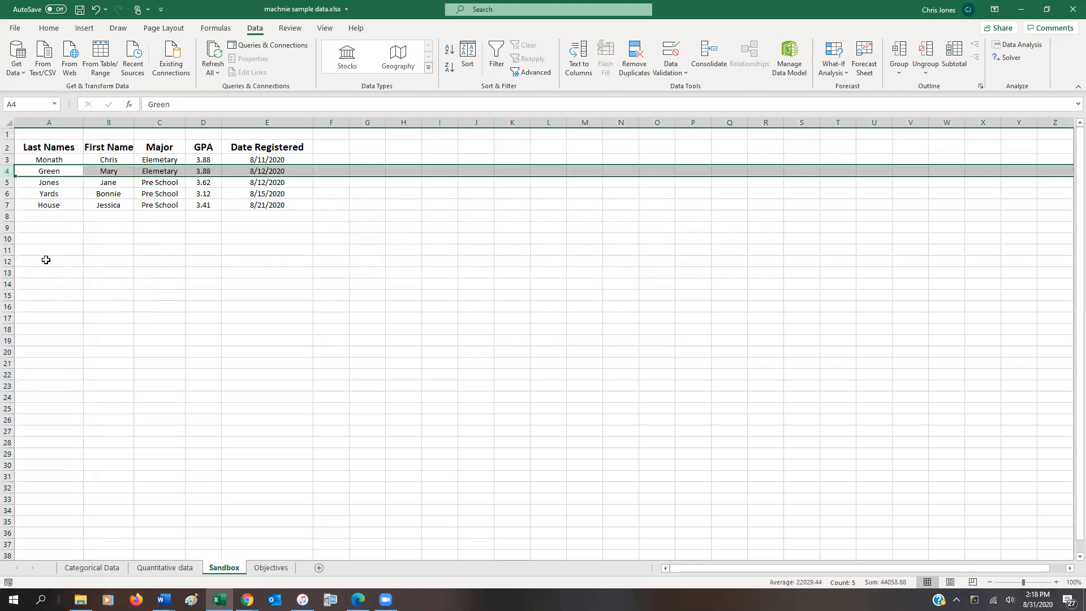
pyautogui.click(96, 9)
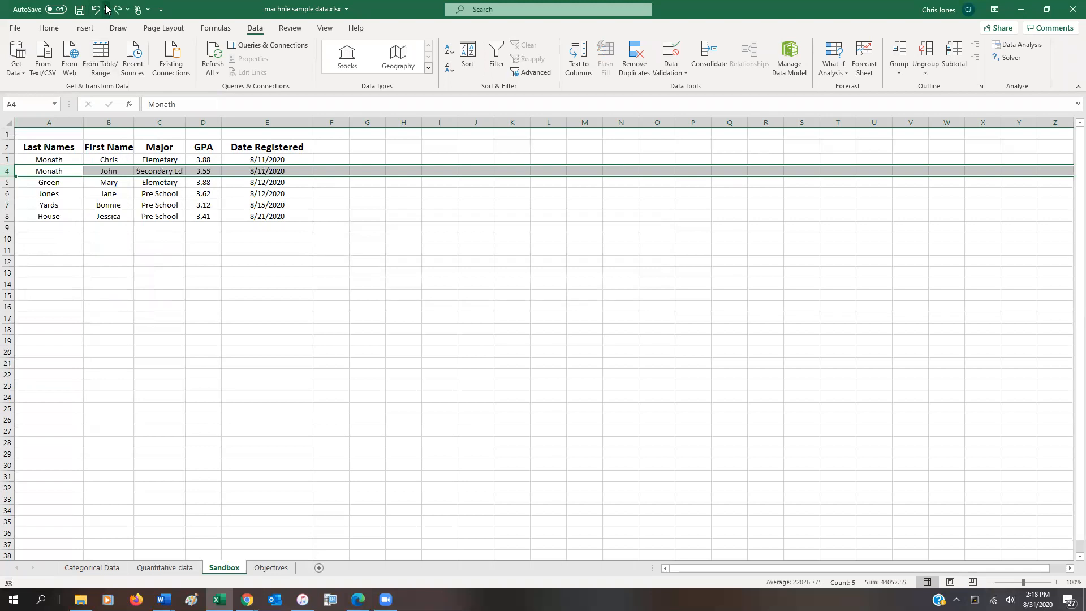